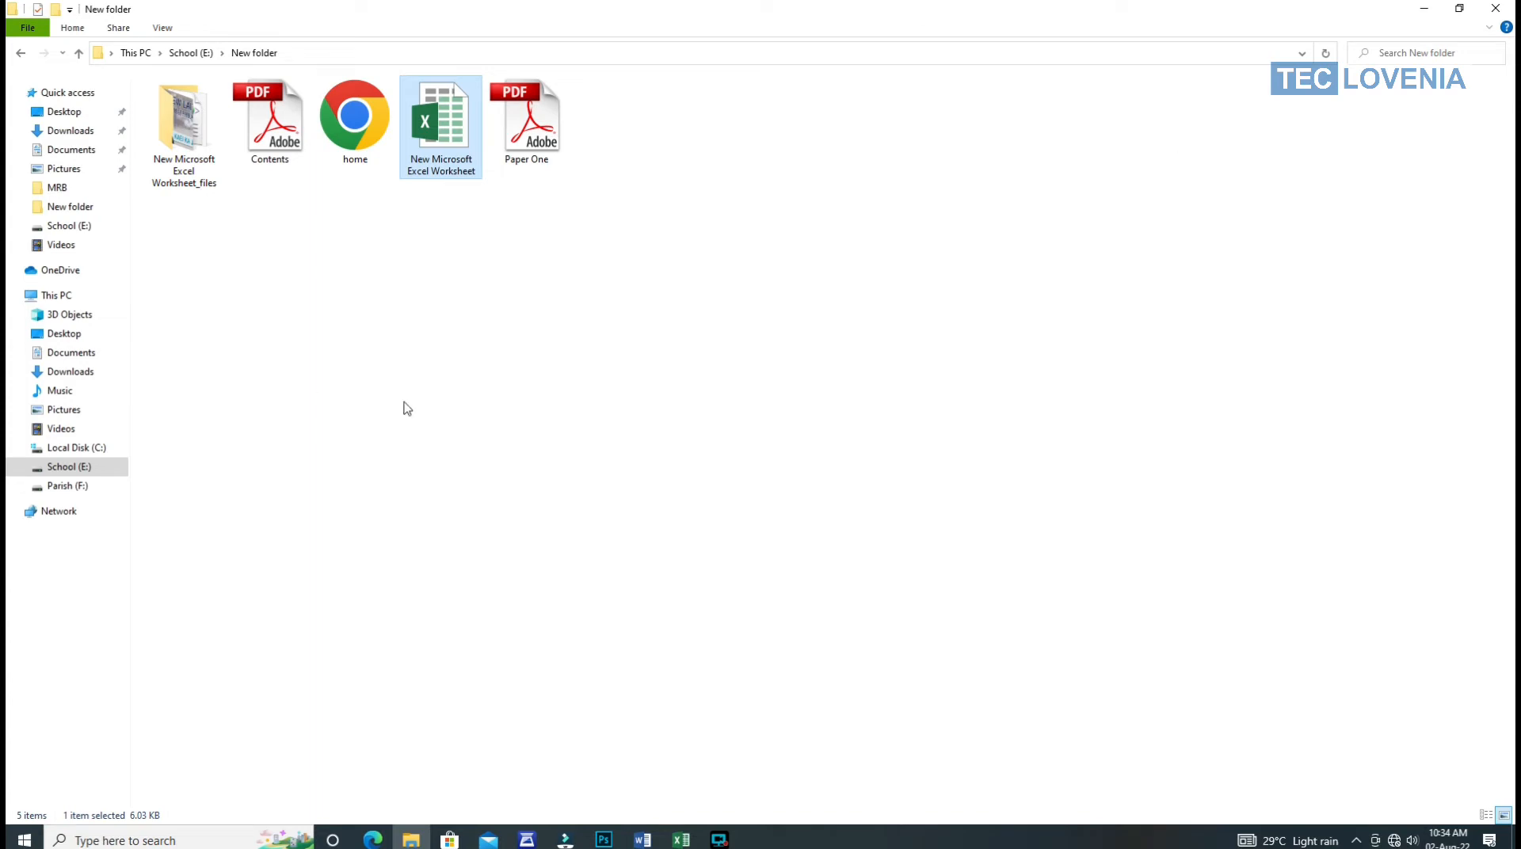
Open the home file from the folder in the browser to examine the example web page layout.
{"action": "left_click", "coordinate": [773, 346]}
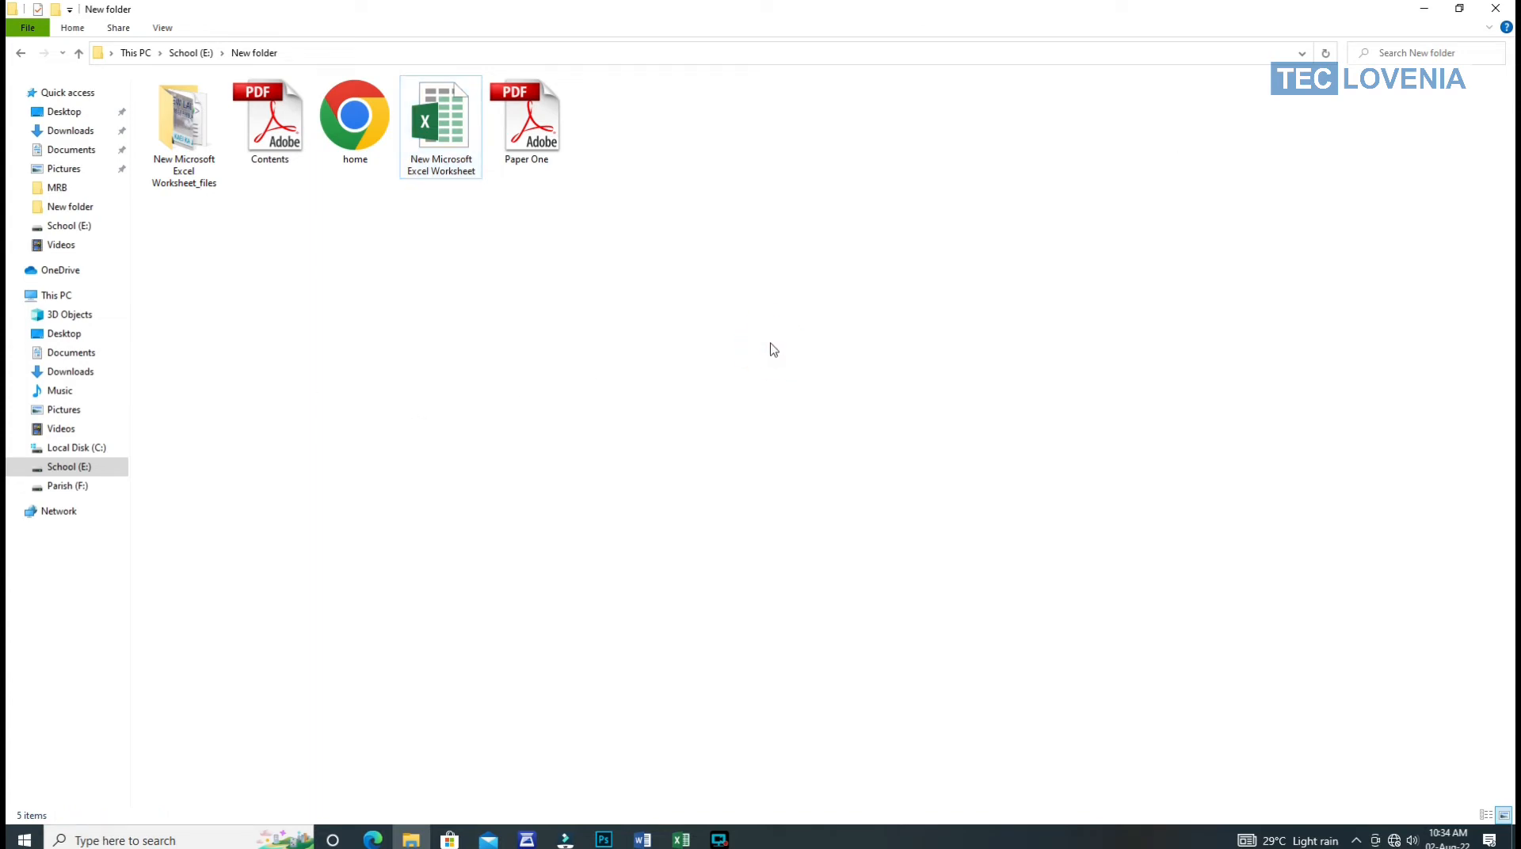
{"action": "left_click", "coordinate": [349, 124]}
{"action": "double_click", "coordinate": [348, 124]}
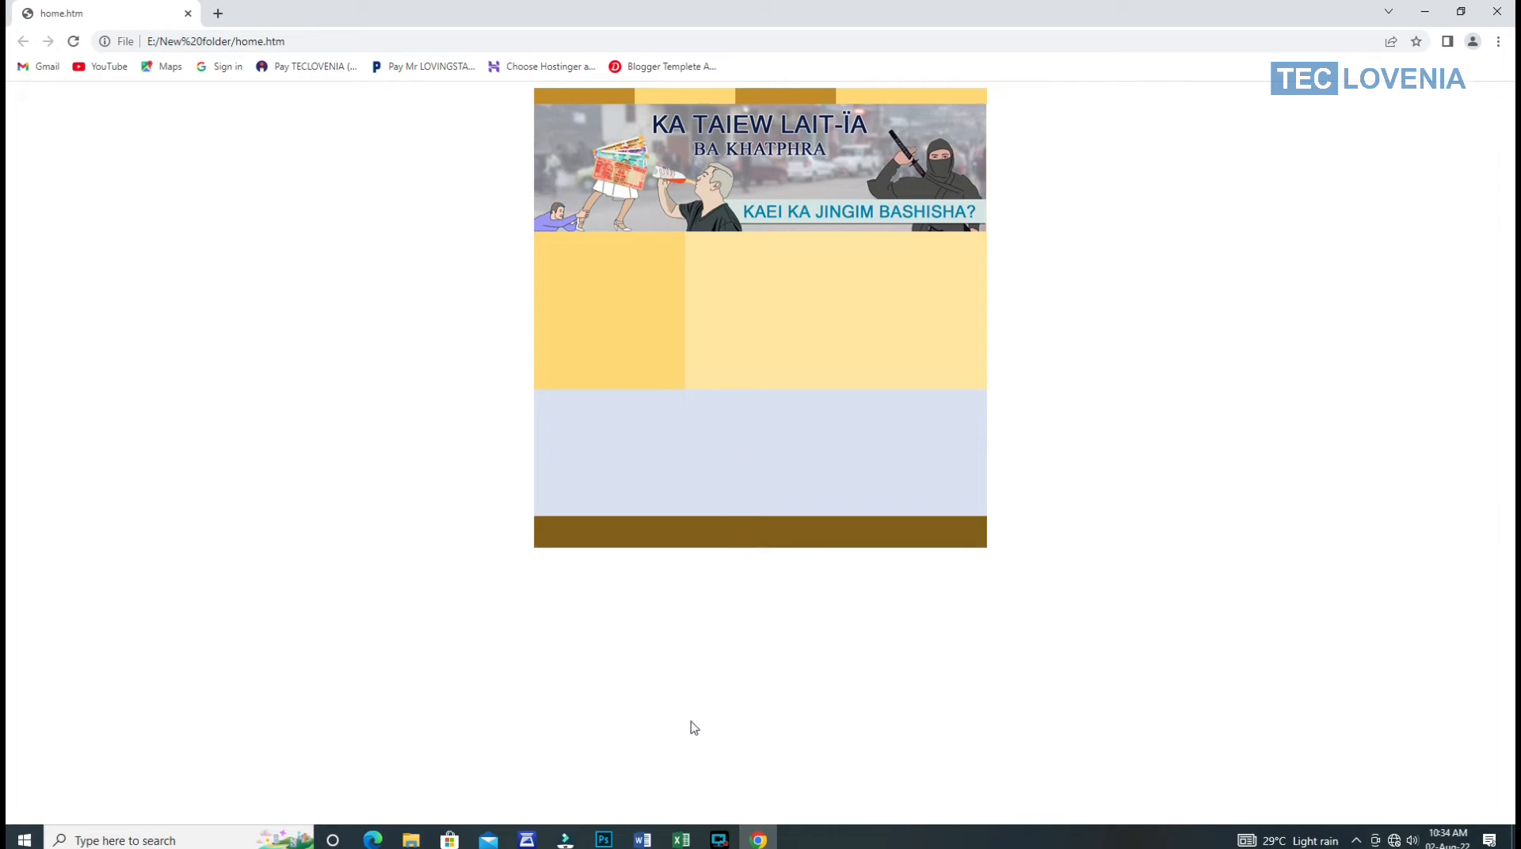
{"action": "left_click", "coordinate": [767, 827]}
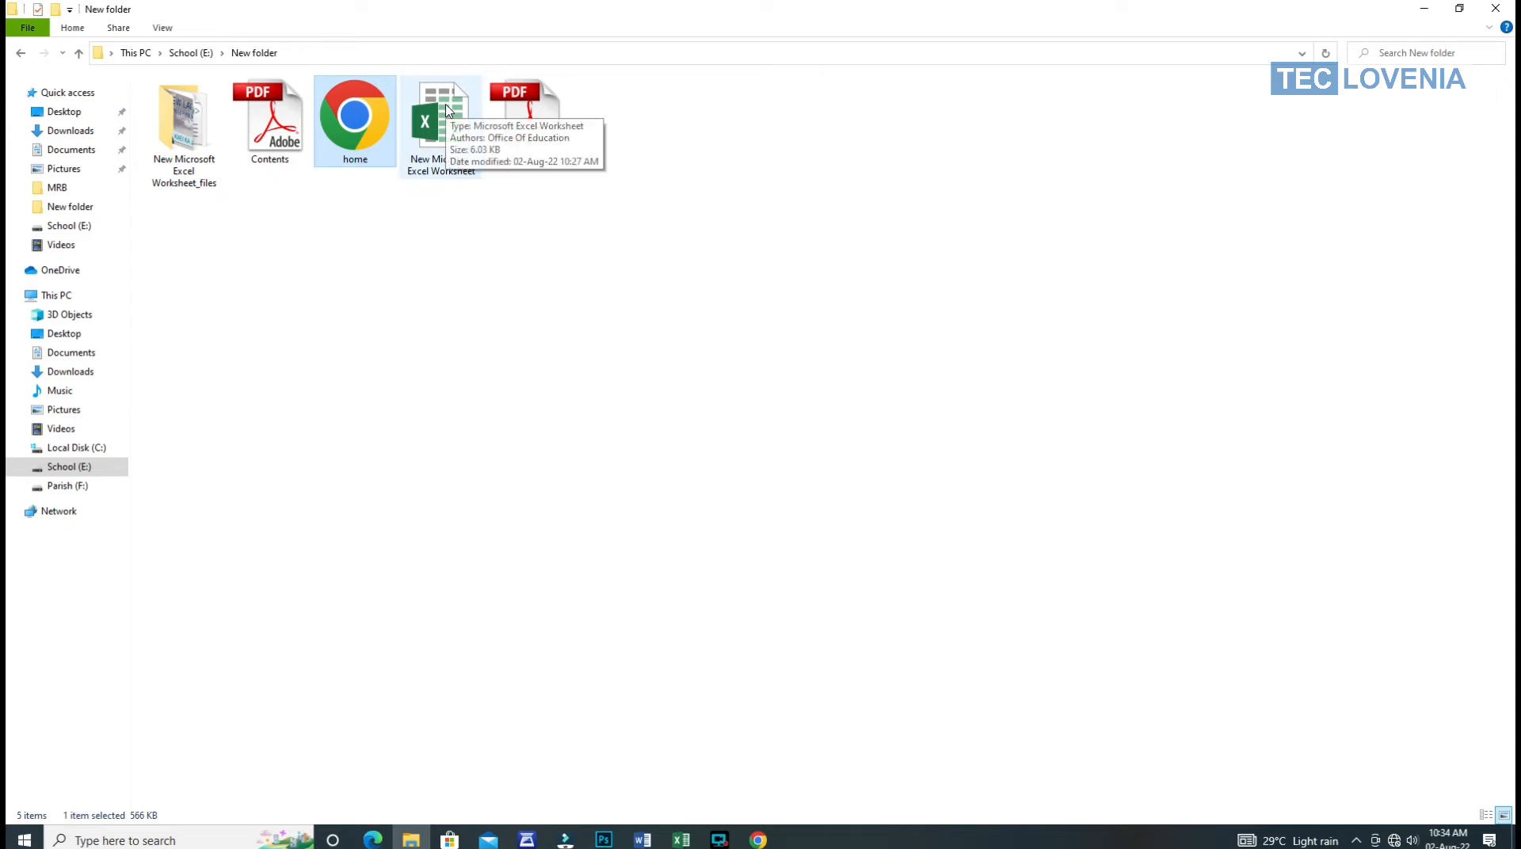
Open the New Microsoft Excel Worksheet file in Excel and add a new sheet to it.
{"action": "left_click", "coordinate": [448, 111]}
{"action": "key", "text": "Return"}
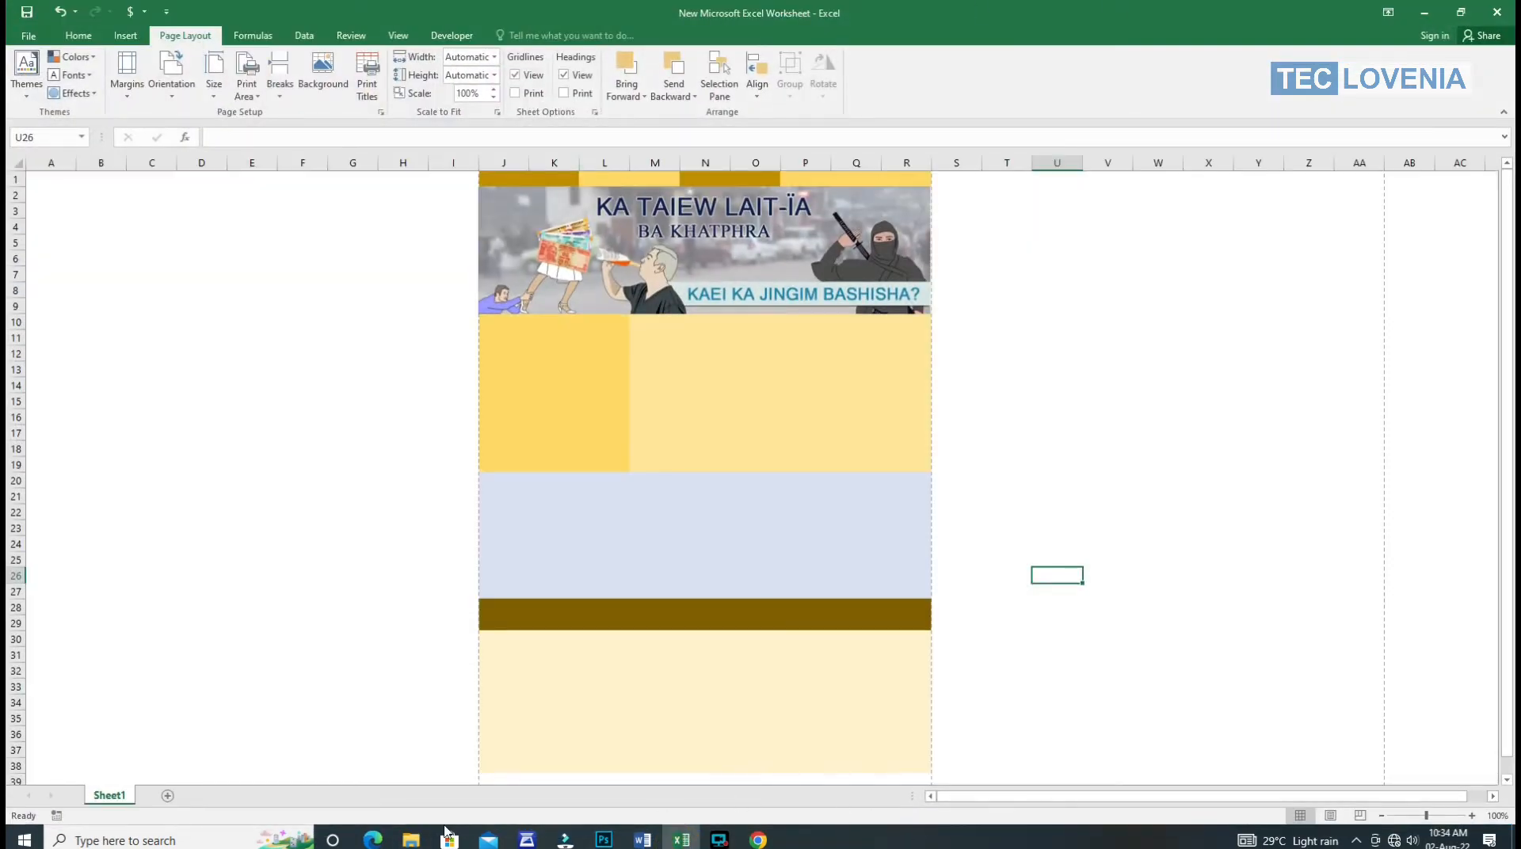
{"action": "left_click", "coordinate": [168, 796]}
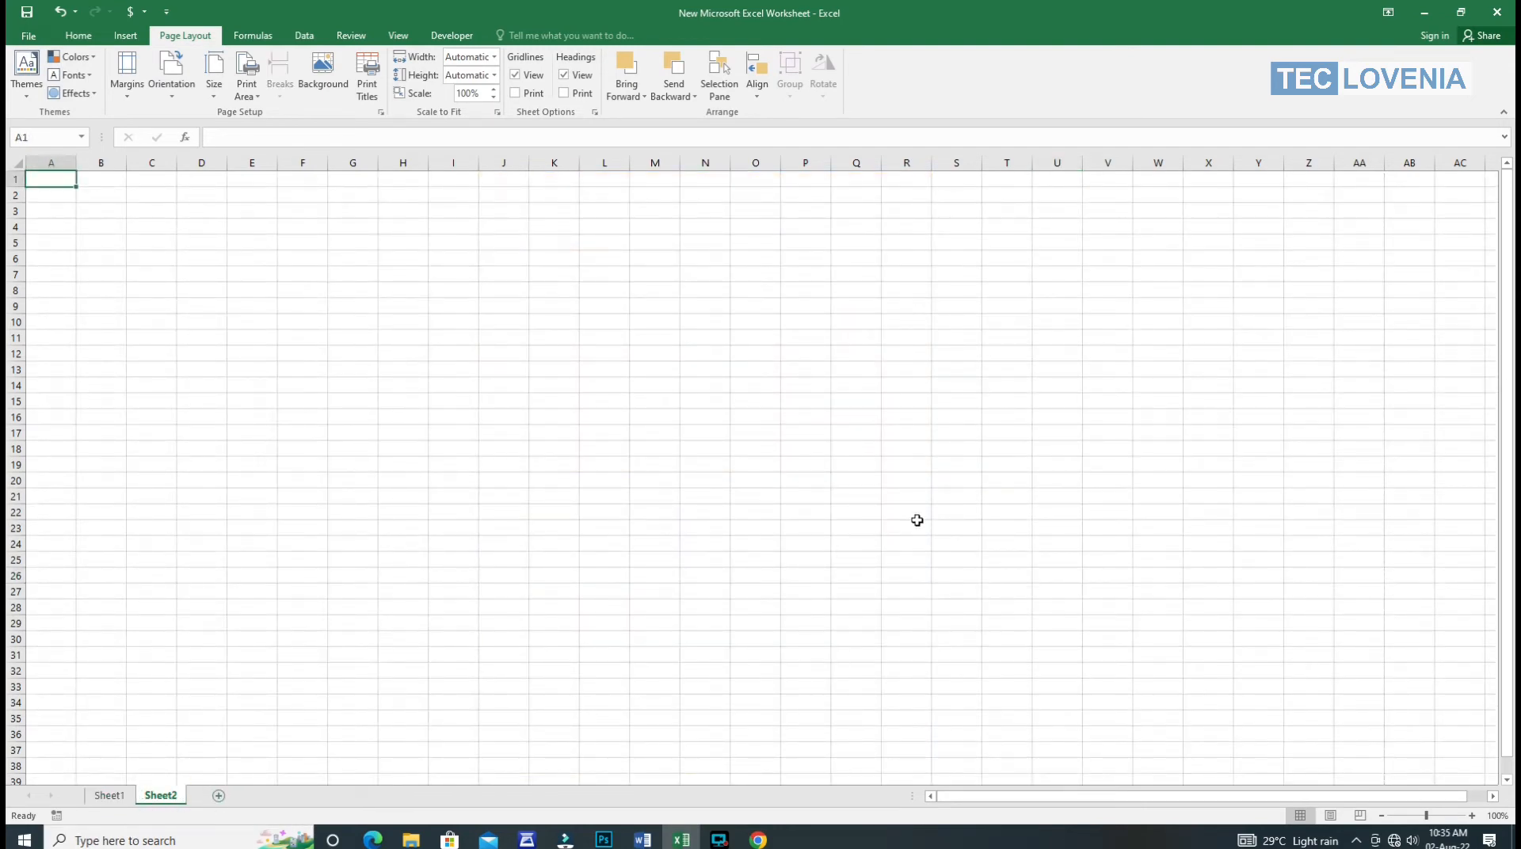
Fill all cells of the new sheet with the lightest gray theme color.
{"action": "key", "text": "ctrl+a"}
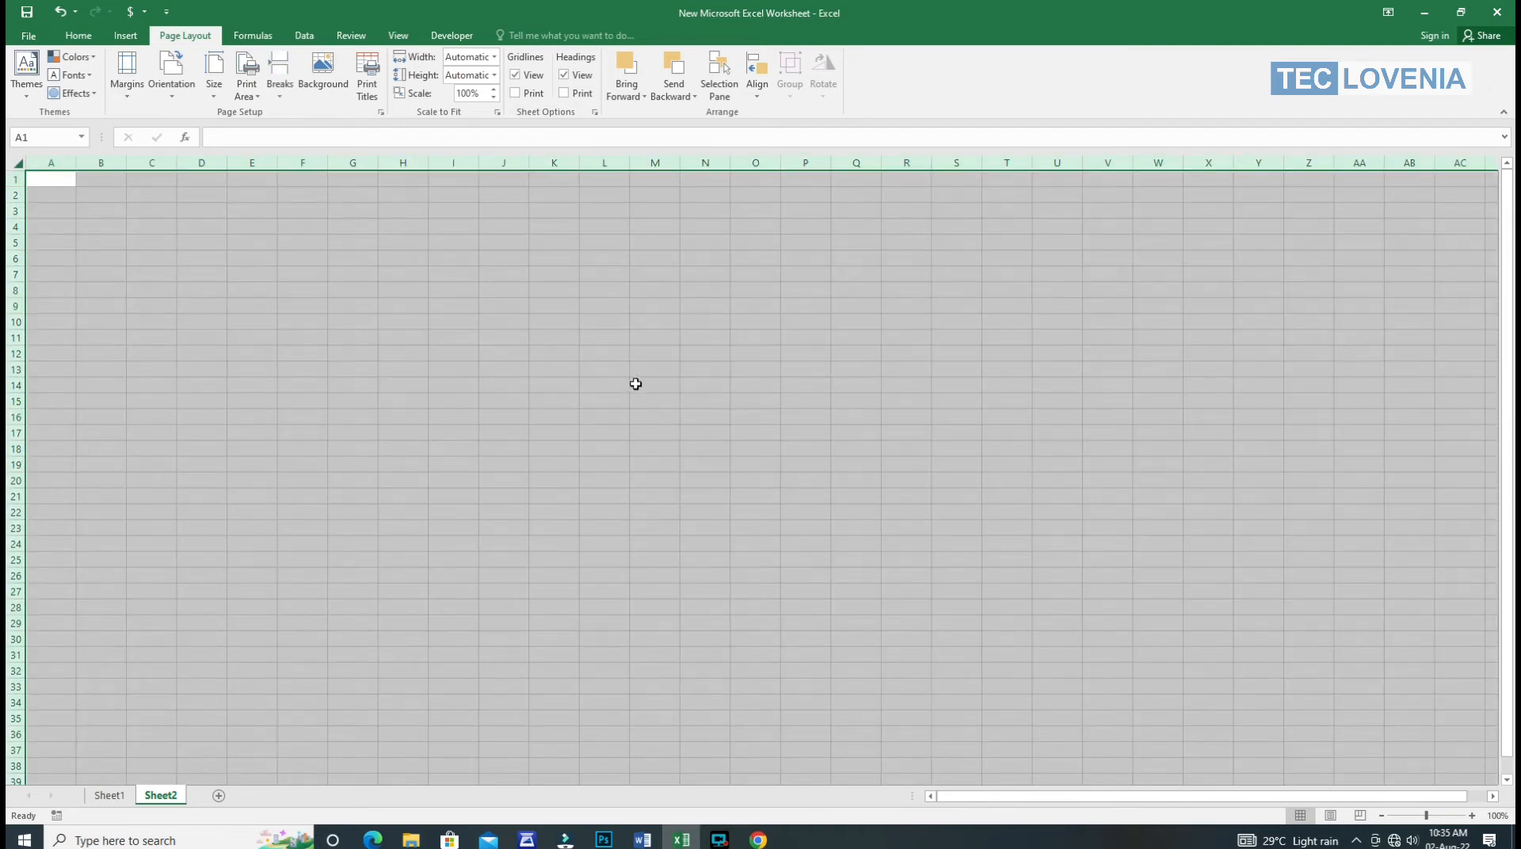
{"action": "left_click", "coordinate": [79, 35]}
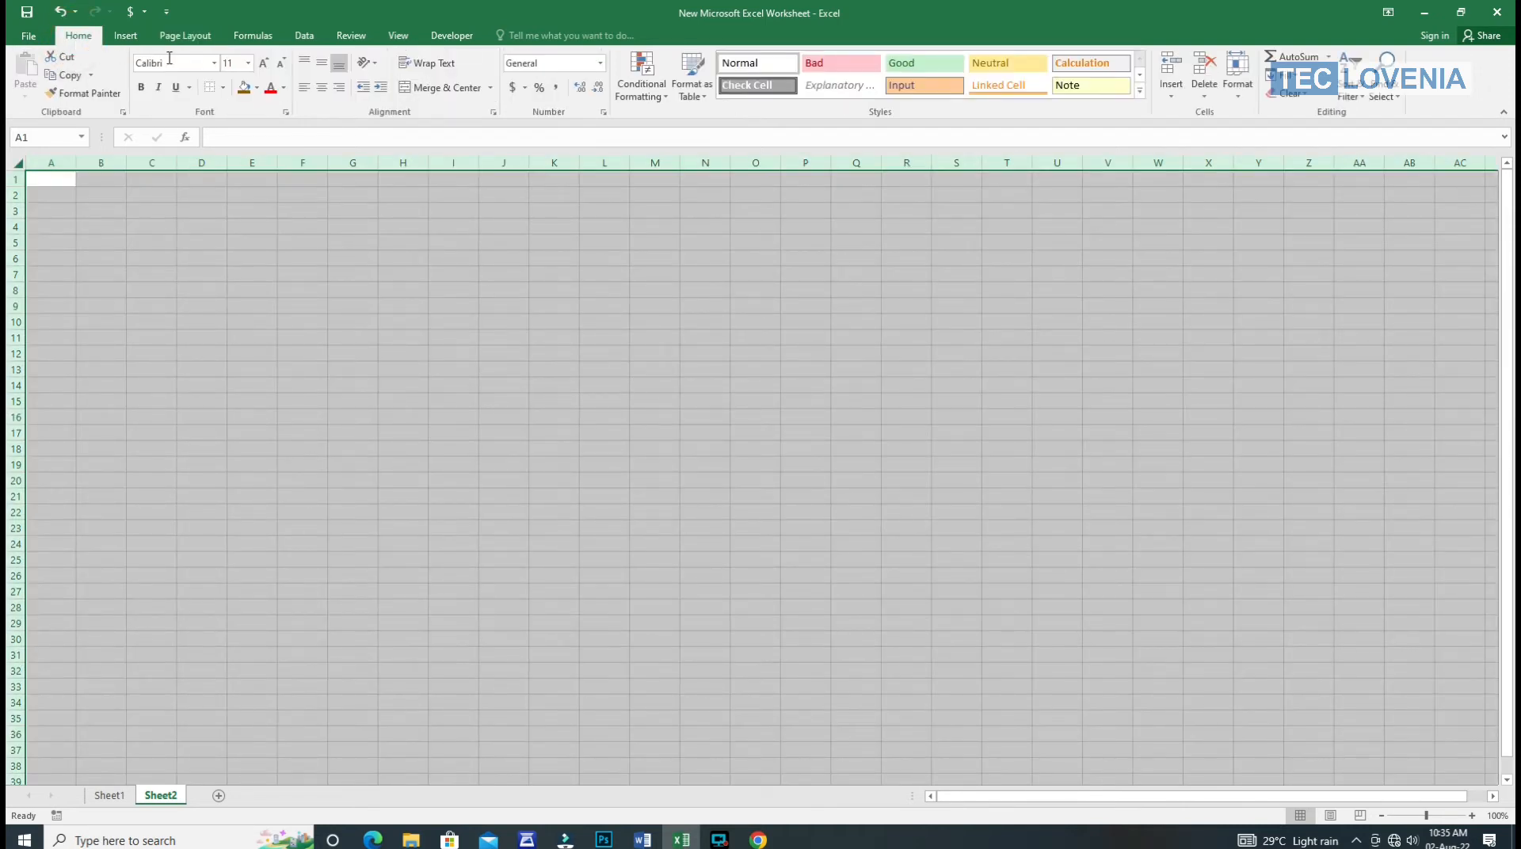
{"action": "left_click", "coordinate": [256, 87]}
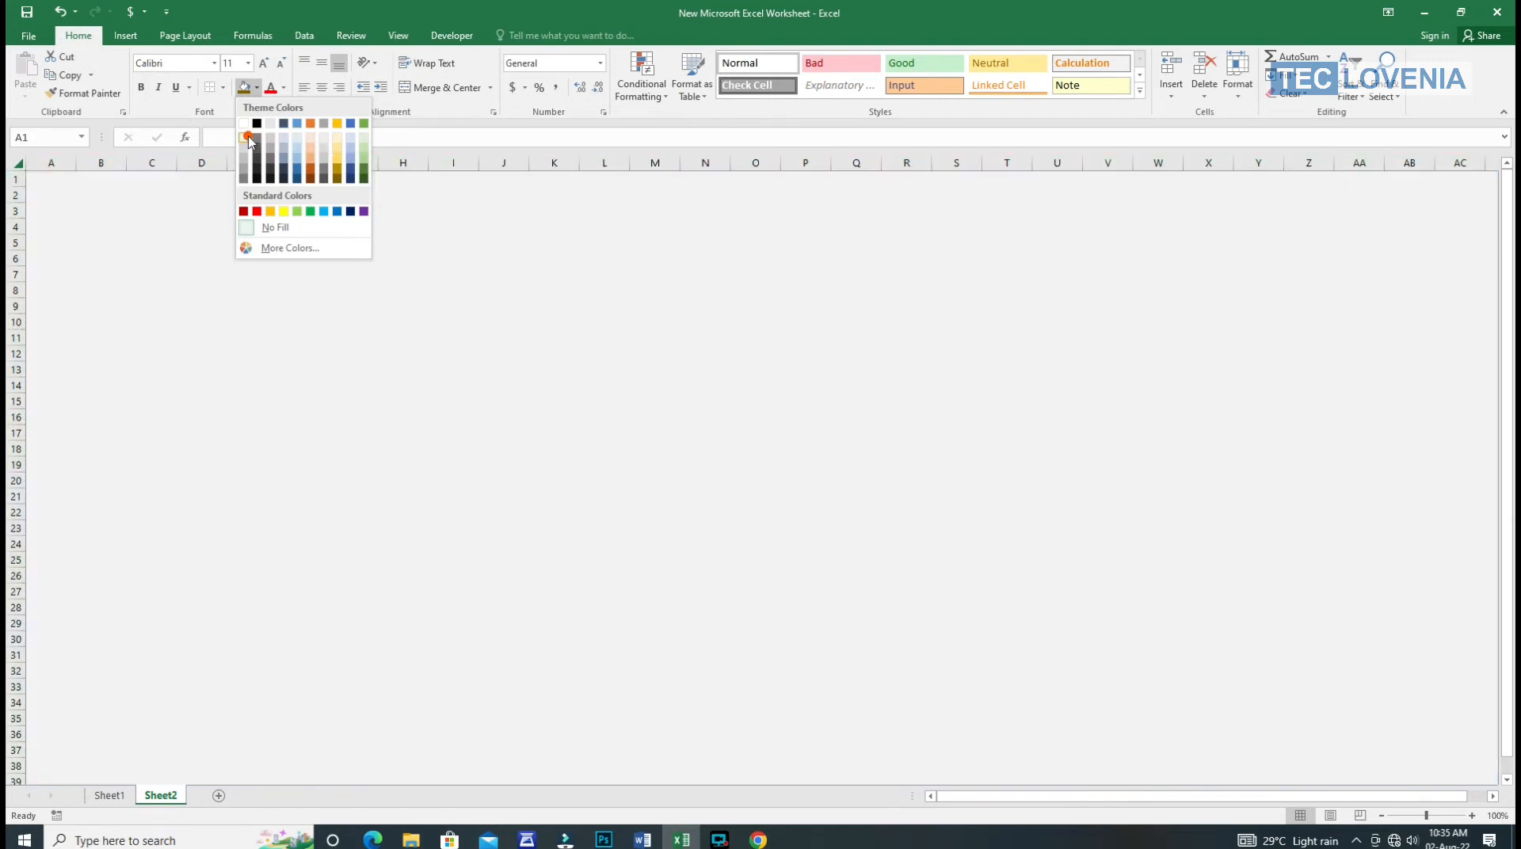
{"action": "left_click", "coordinate": [248, 139]}
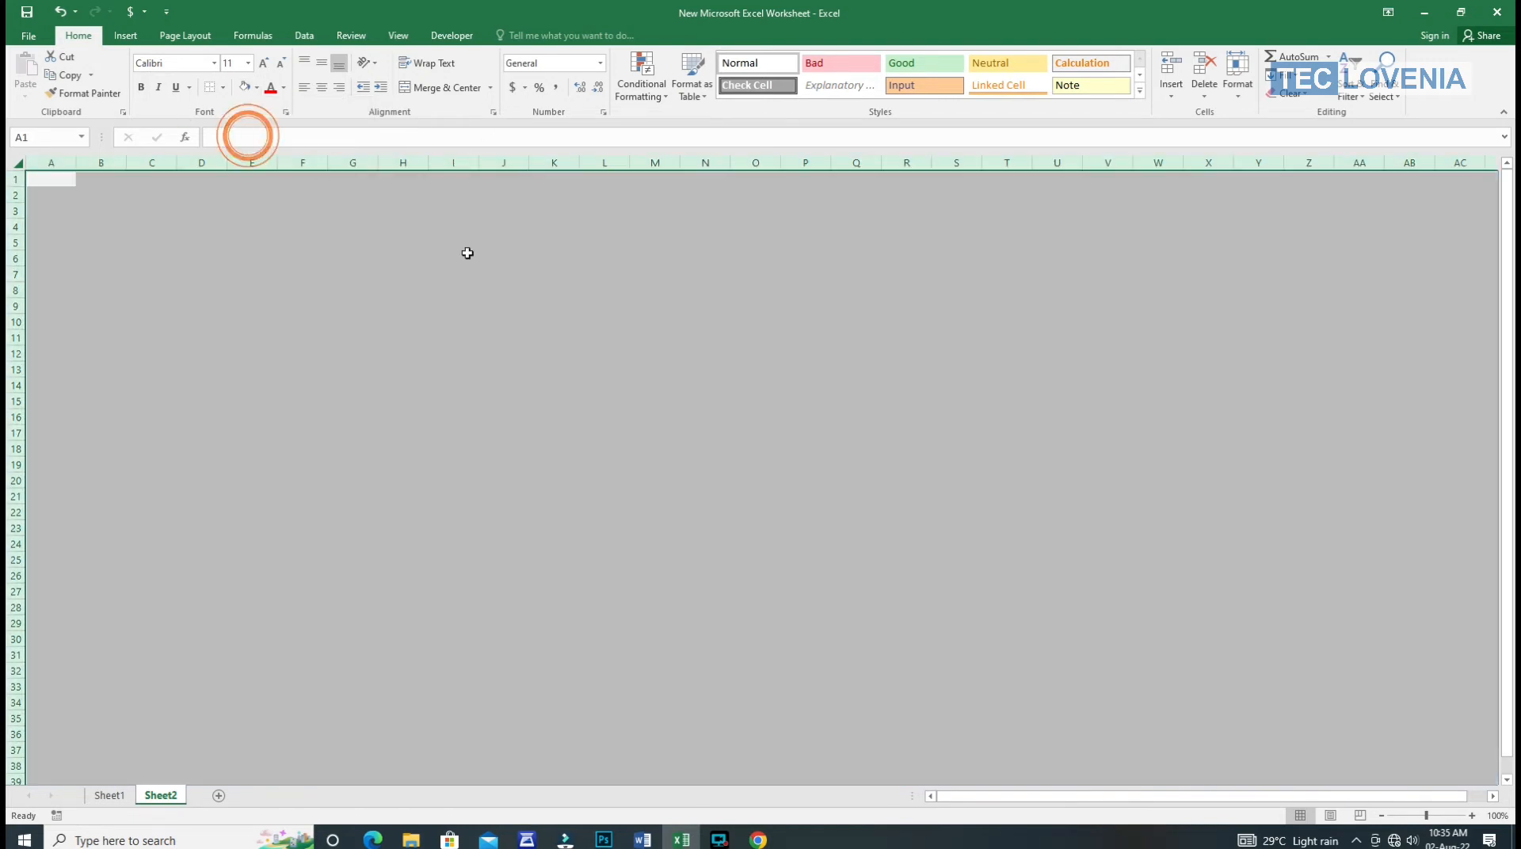
{"action": "left_click", "coordinate": [617, 318]}
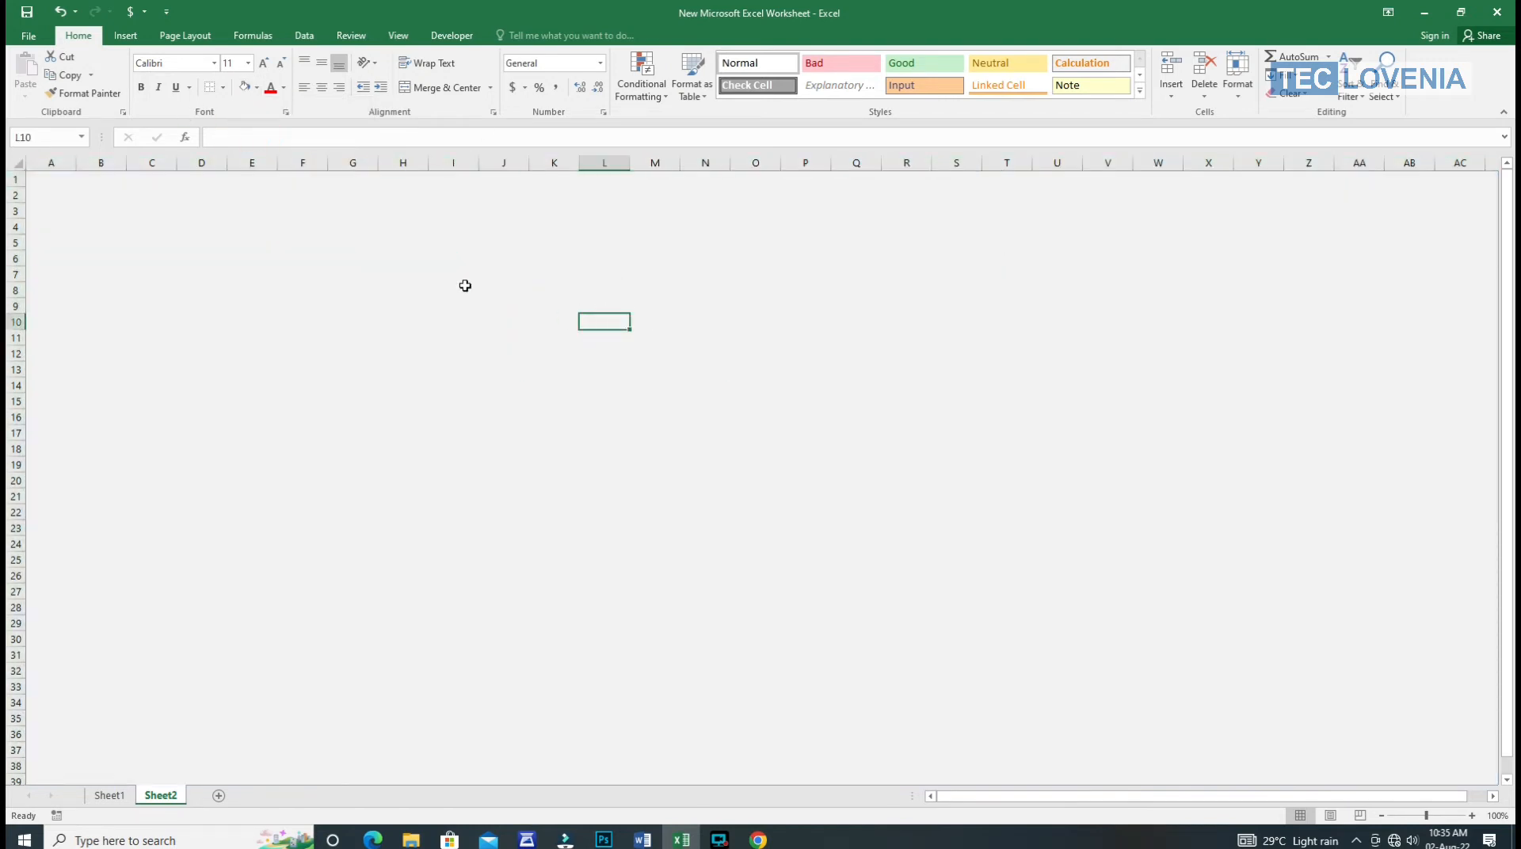
Set the sheet's paper size to A4 and check the page orientation options, leaving Portrait selected.
{"action": "left_click", "coordinate": [187, 36]}
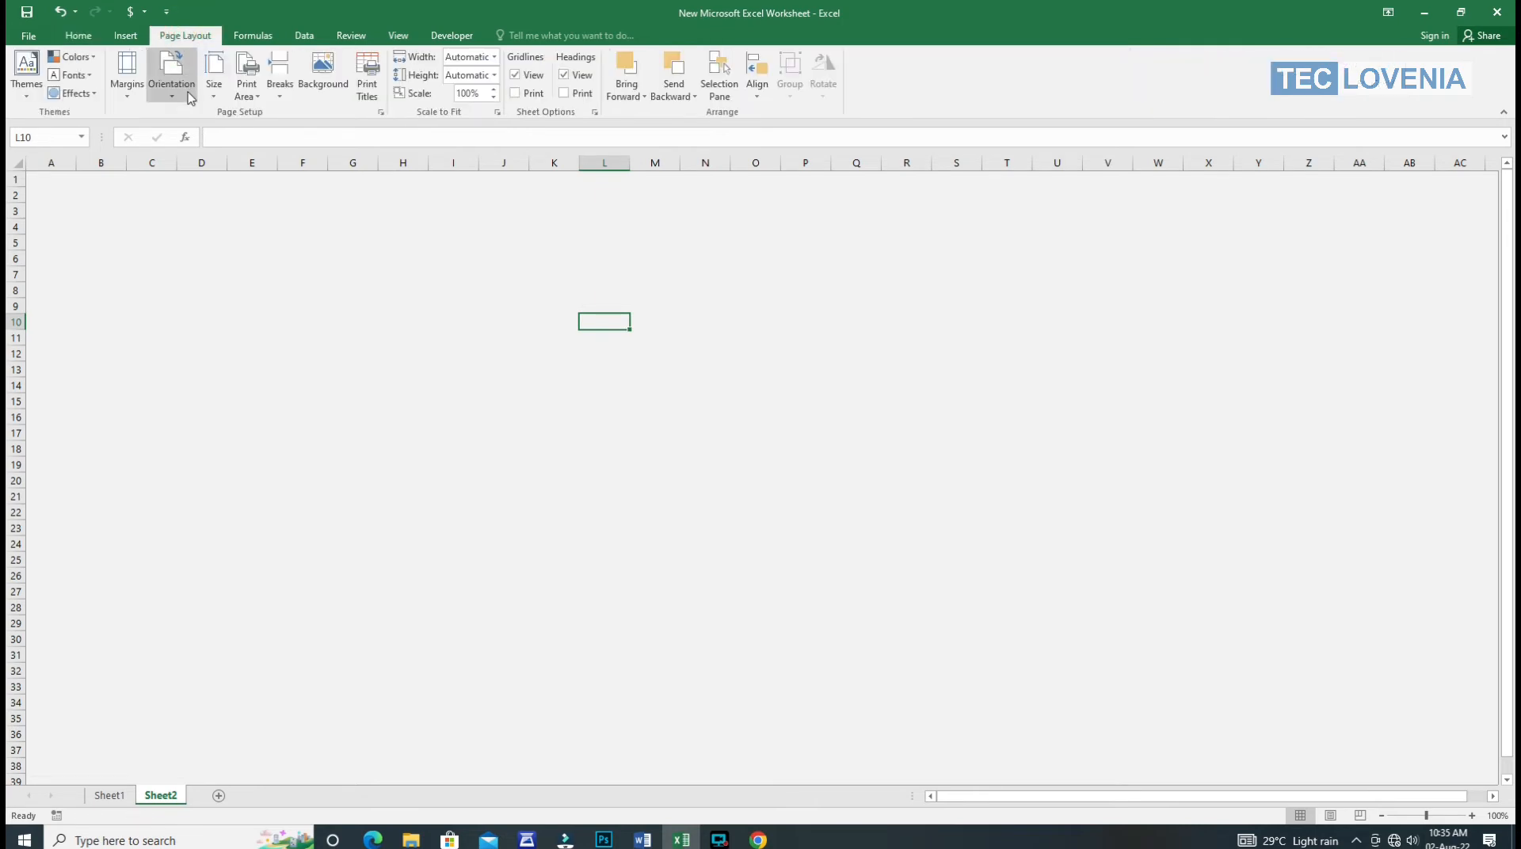
{"action": "left_click", "coordinate": [221, 89]}
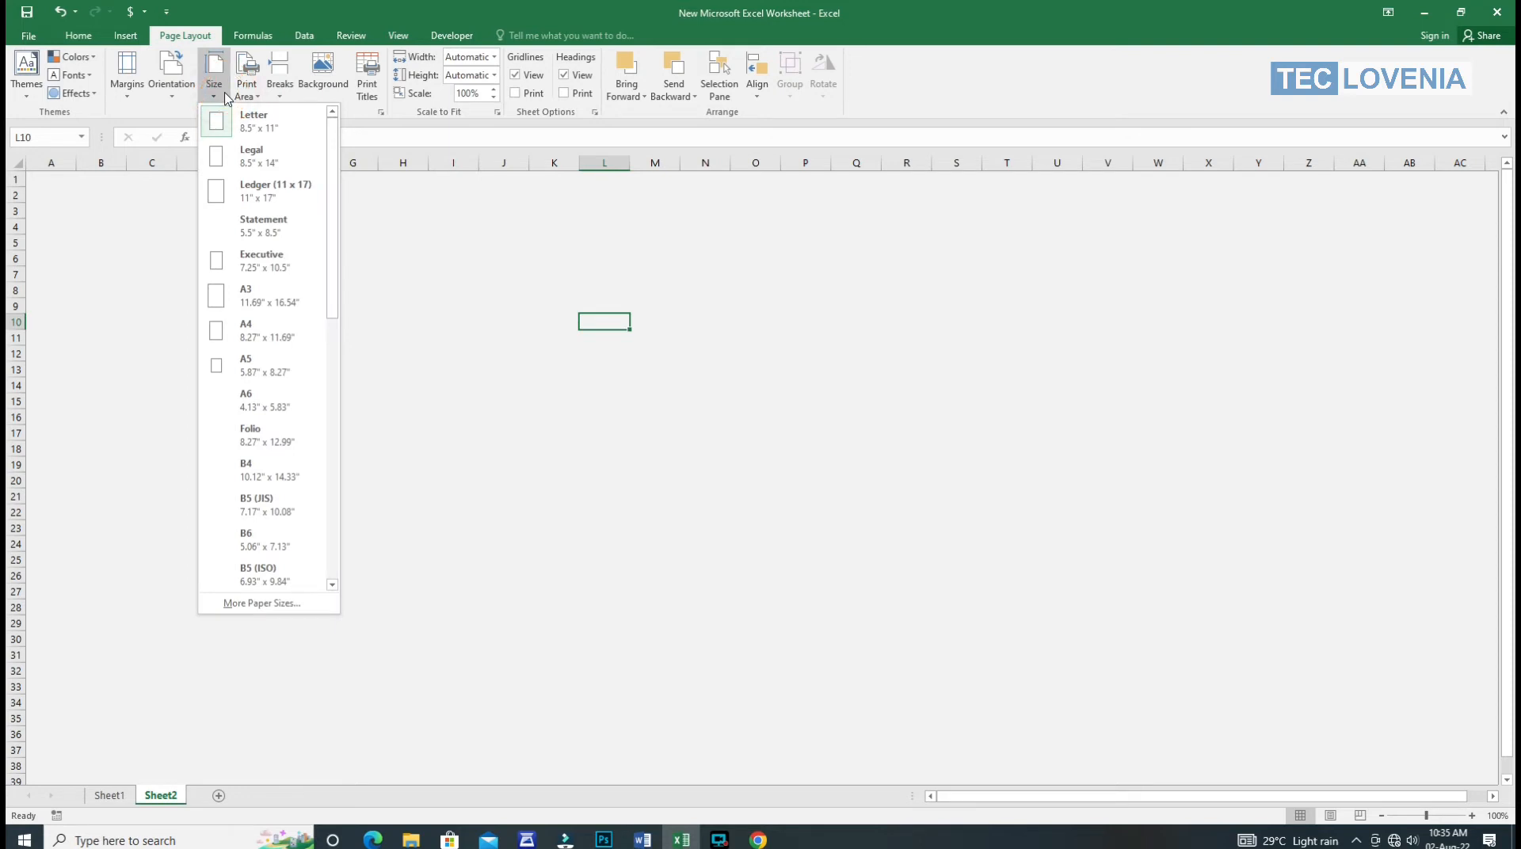
{"action": "left_click", "coordinate": [271, 326]}
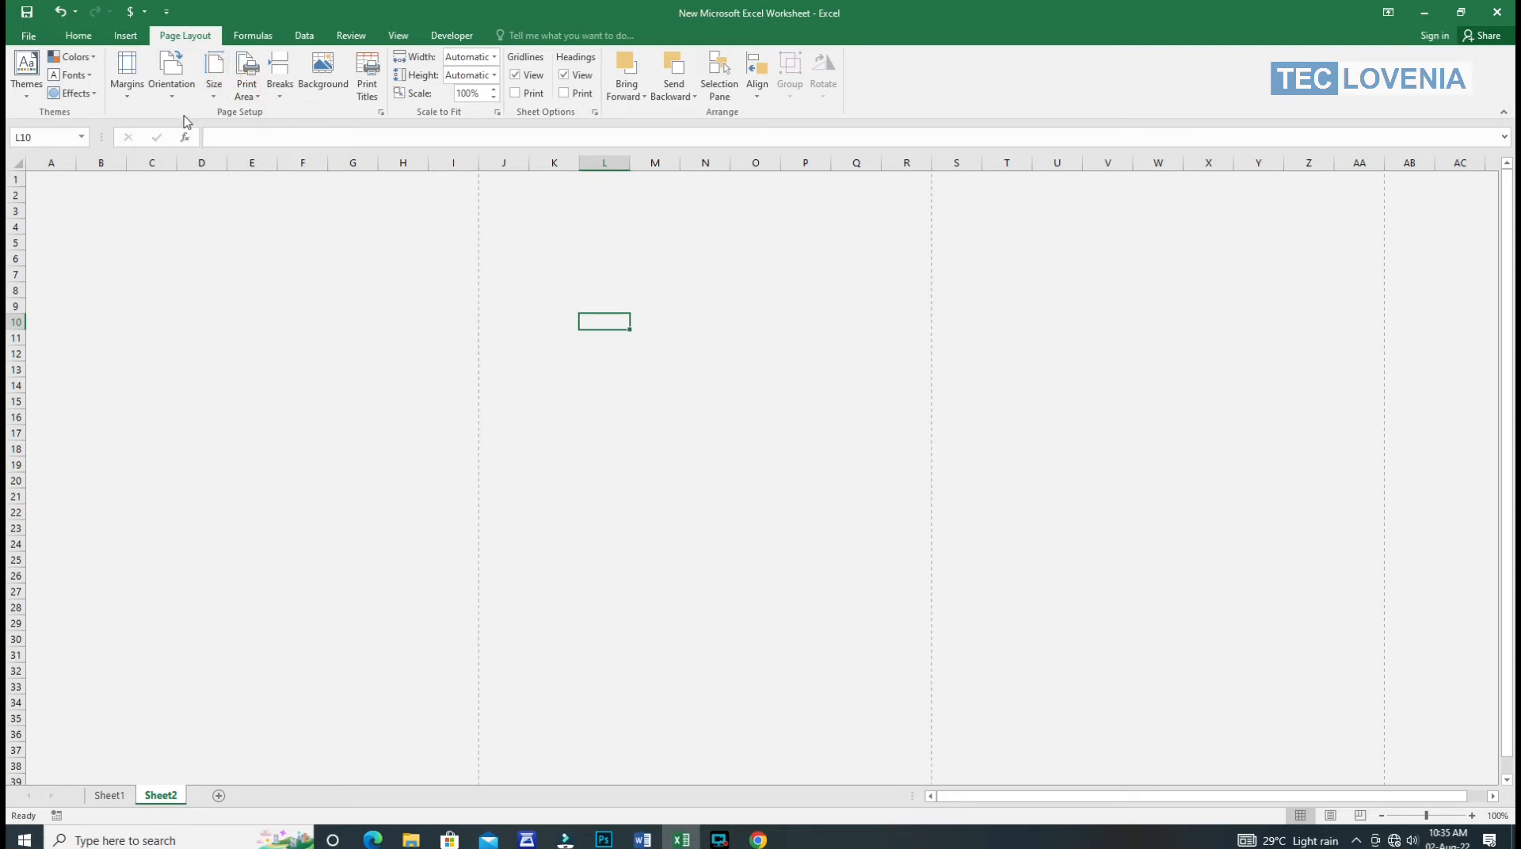
{"action": "left_click", "coordinate": [180, 98]}
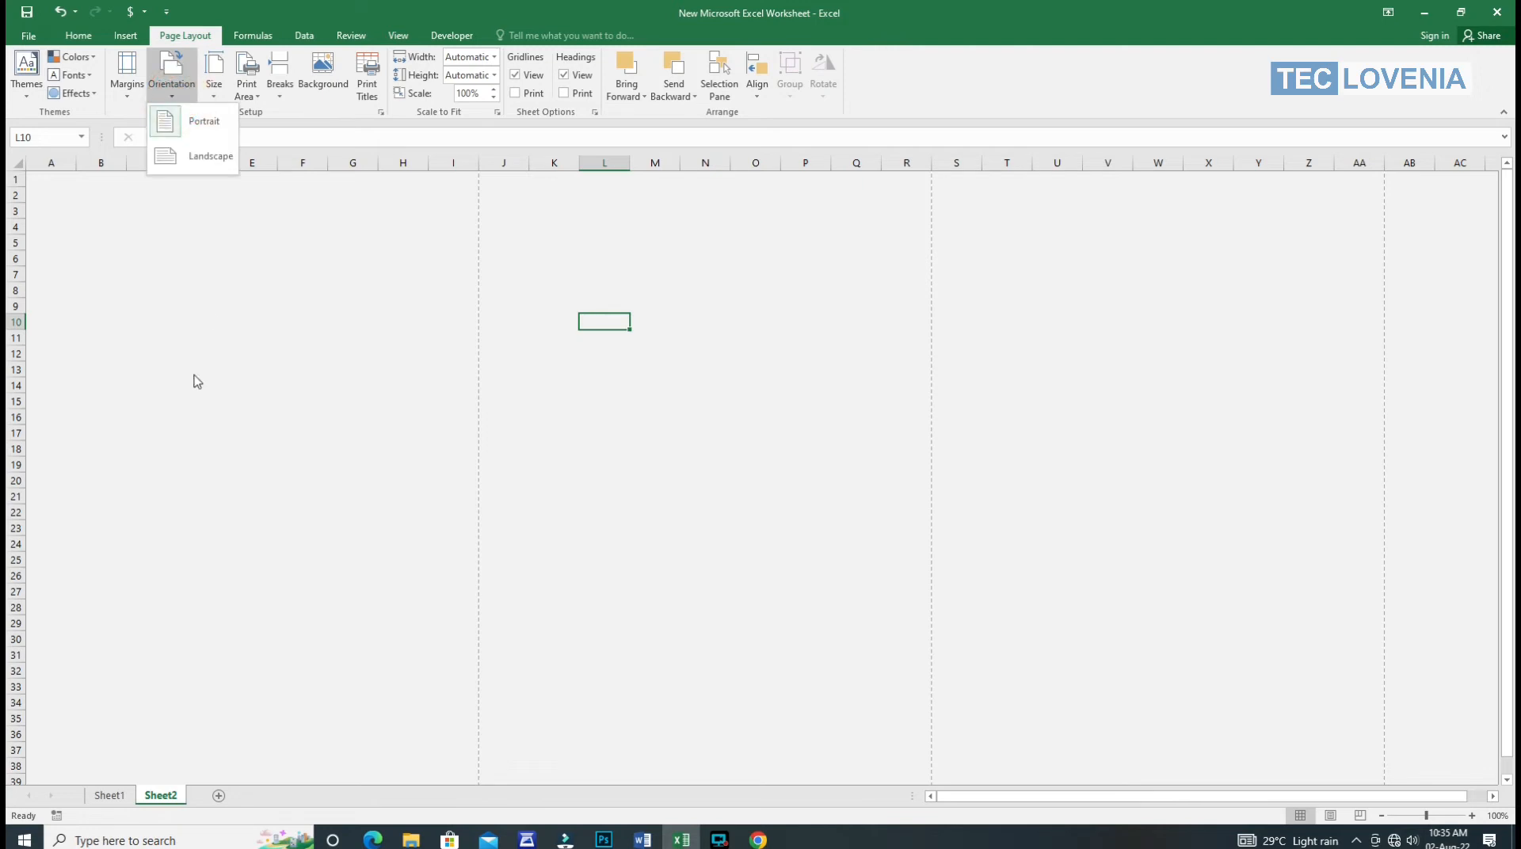
{"action": "left_click", "coordinate": [798, 374]}
{"action": "left_click", "coordinate": [798, 372]}
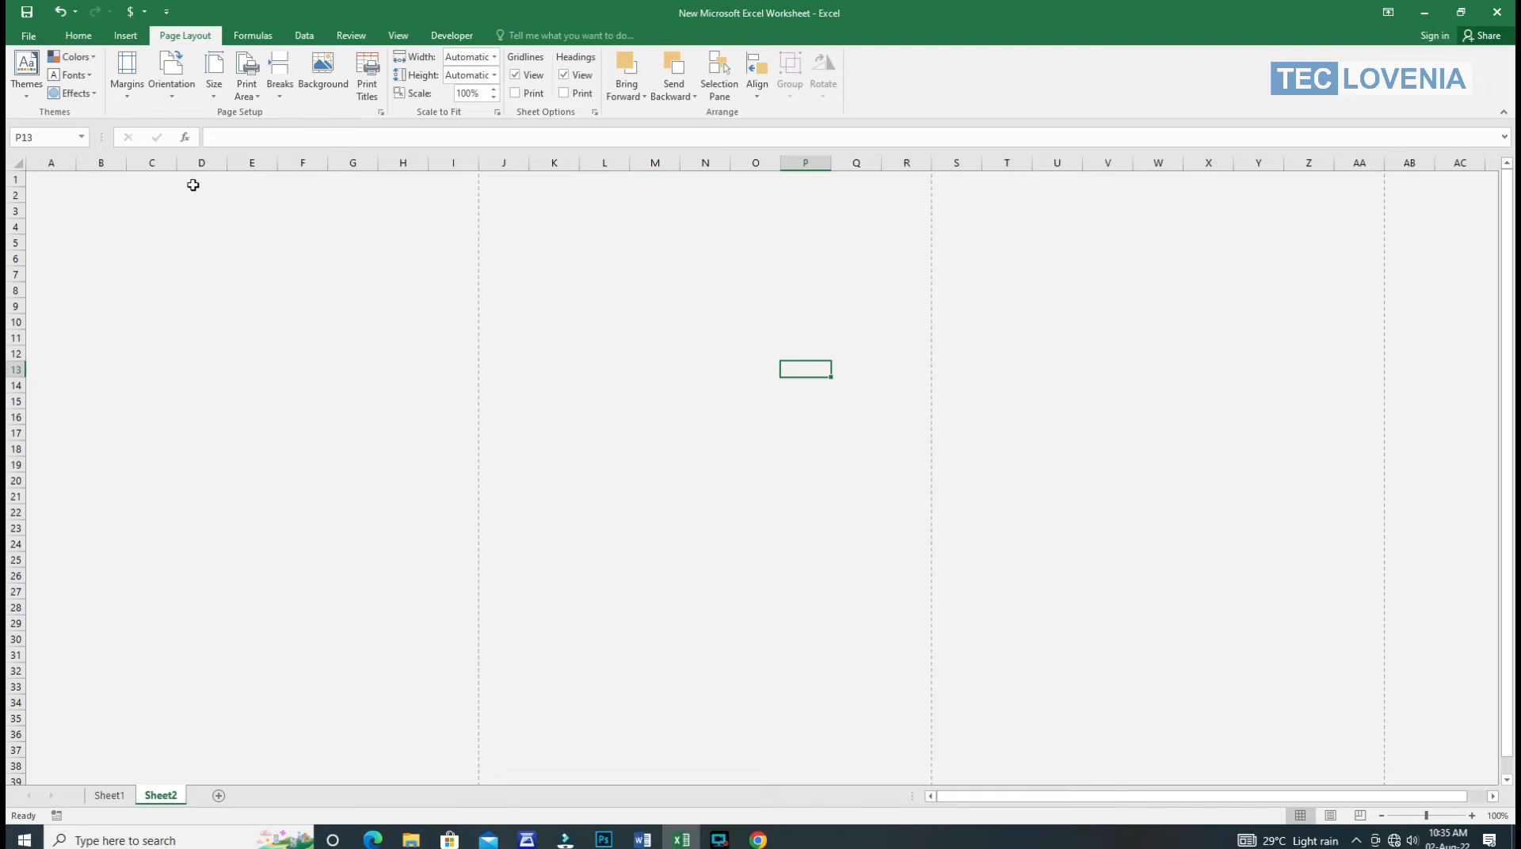
Fill the page body area from D1 across to column Z and down past row 38 with the lightest blue theme color.
{"action": "mouse_move", "coordinate": [179, 175]}
{"action": "left_mouse_down"}
{"action": "mouse_move", "coordinate": [224, 387]}
{"action": "mouse_move", "coordinate": [360, 666]}
{"action": "mouse_move", "coordinate": [615, 733]}
{"action": "mouse_move", "coordinate": [976, 721]}
{"action": "mouse_move", "coordinate": [1338, 751]}
{"action": "mouse_move", "coordinate": [1289, 779]}
{"action": "left_mouse_up"}
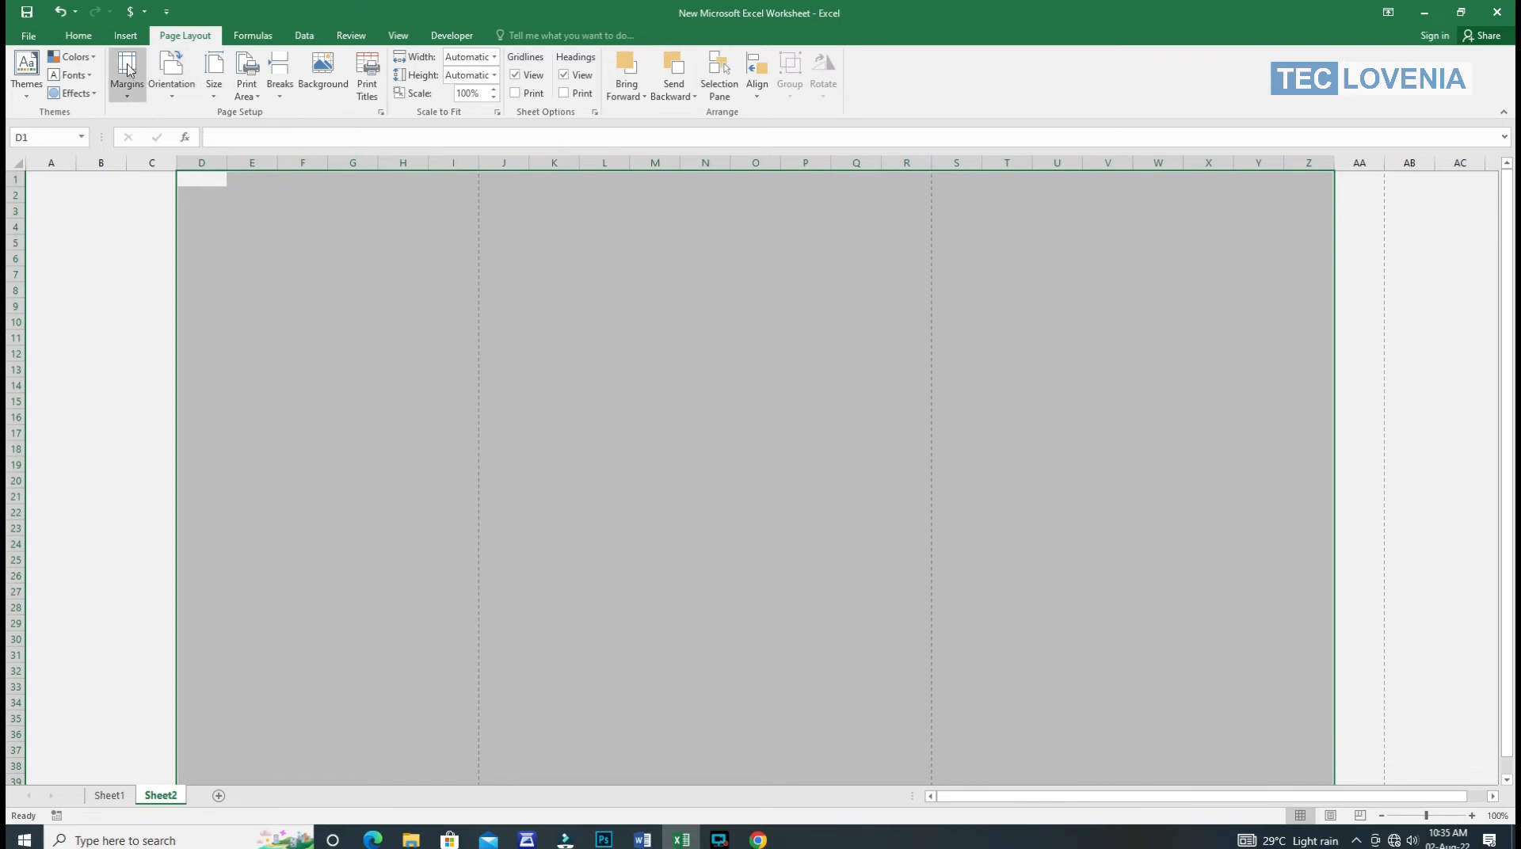
{"action": "left_click", "coordinate": [79, 36]}
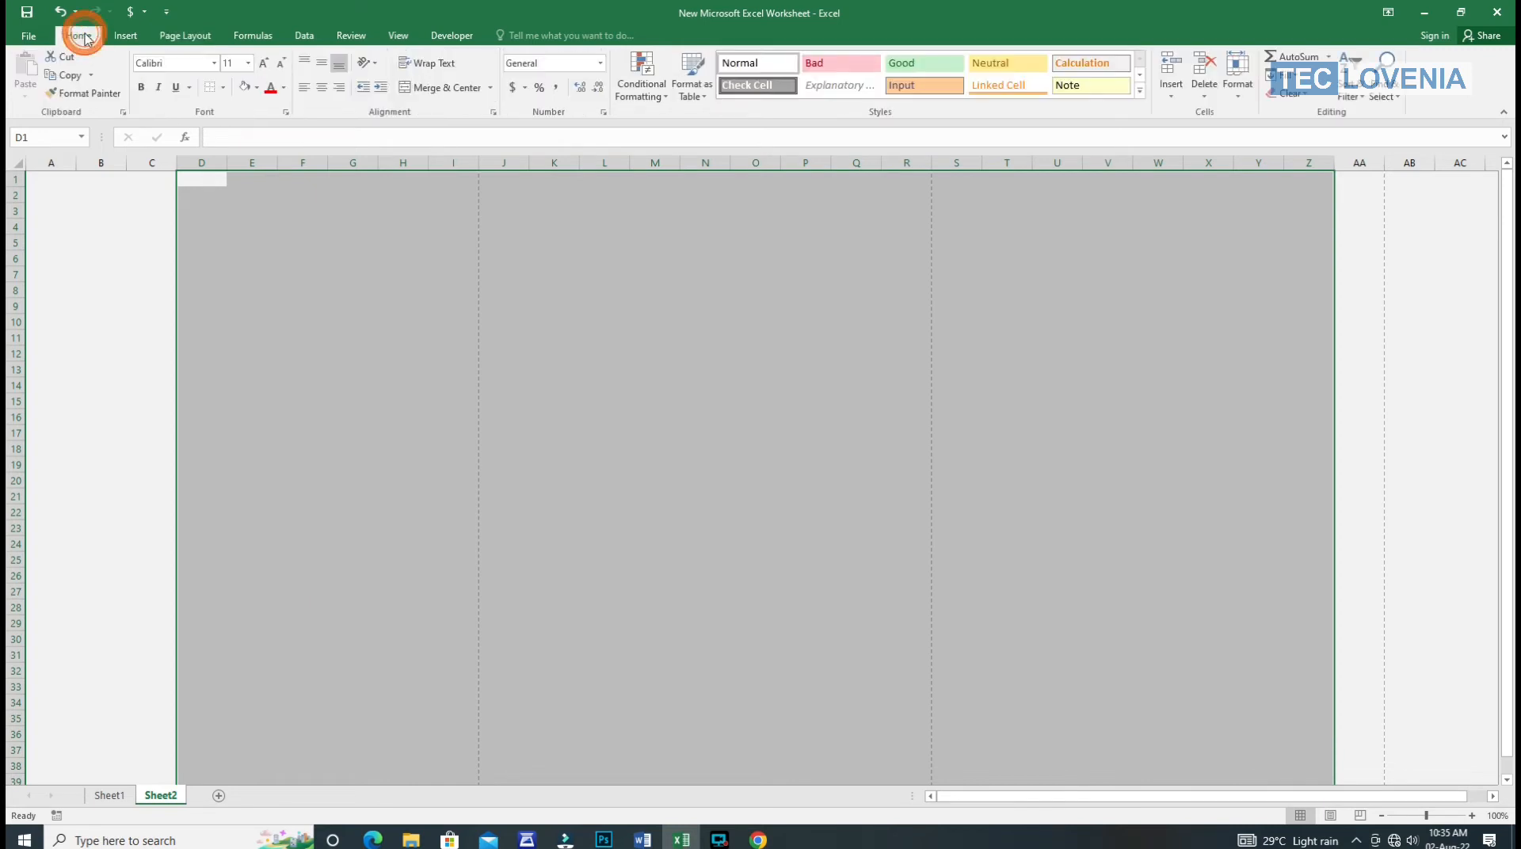
{"action": "left_click", "coordinate": [256, 87]}
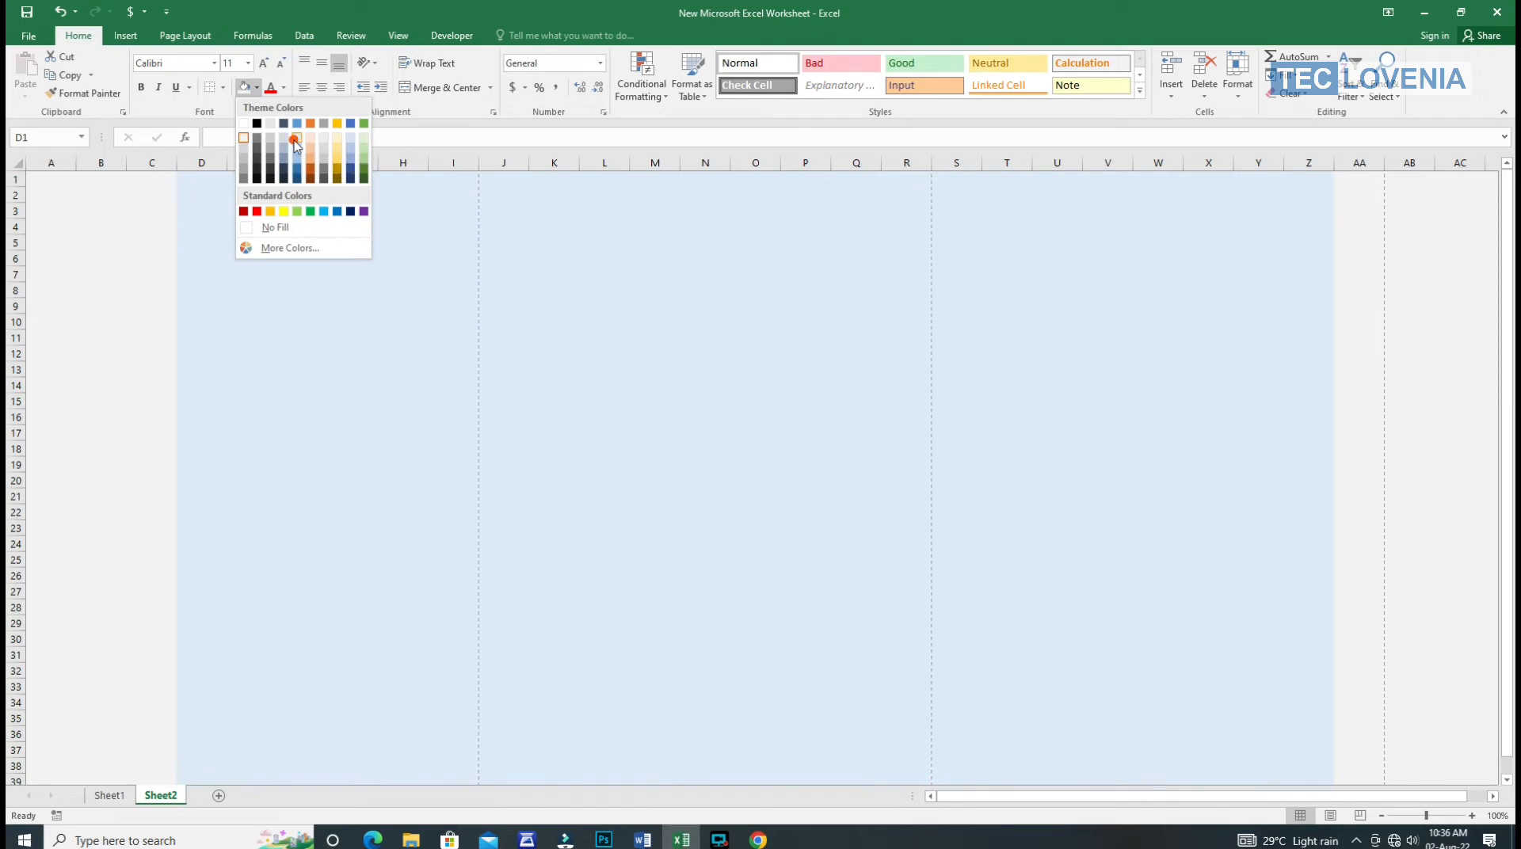
{"action": "left_click", "coordinate": [293, 140]}
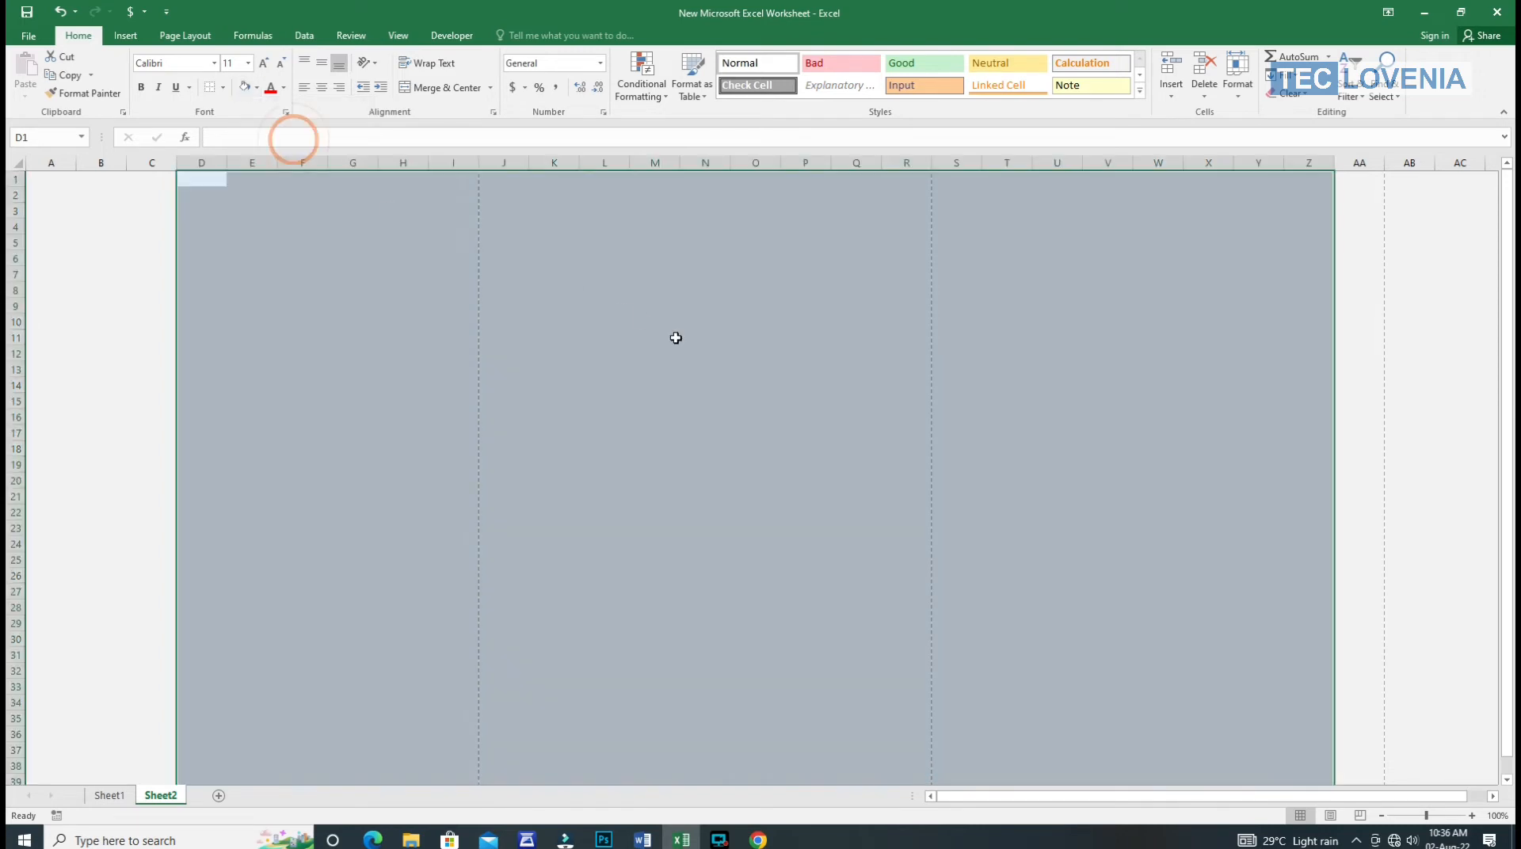
{"action": "left_click", "coordinate": [907, 416]}
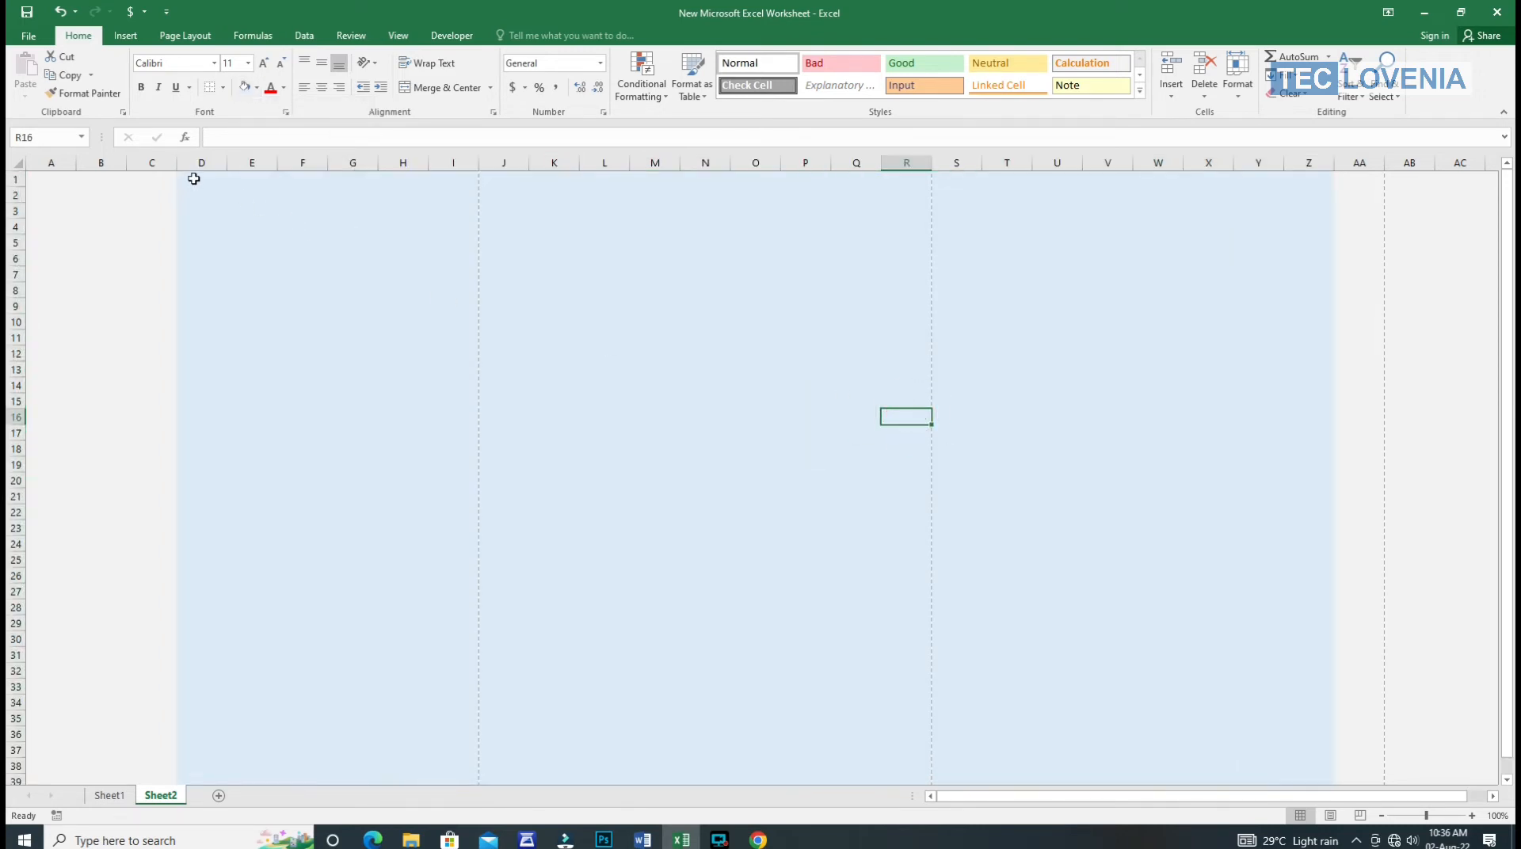
Increase the font size of cells D1:Z1 to 22 for a taller menu row.
{"action": "left_click_drag", "start_coordinate": [194, 179], "coordinate": [1309, 175]}
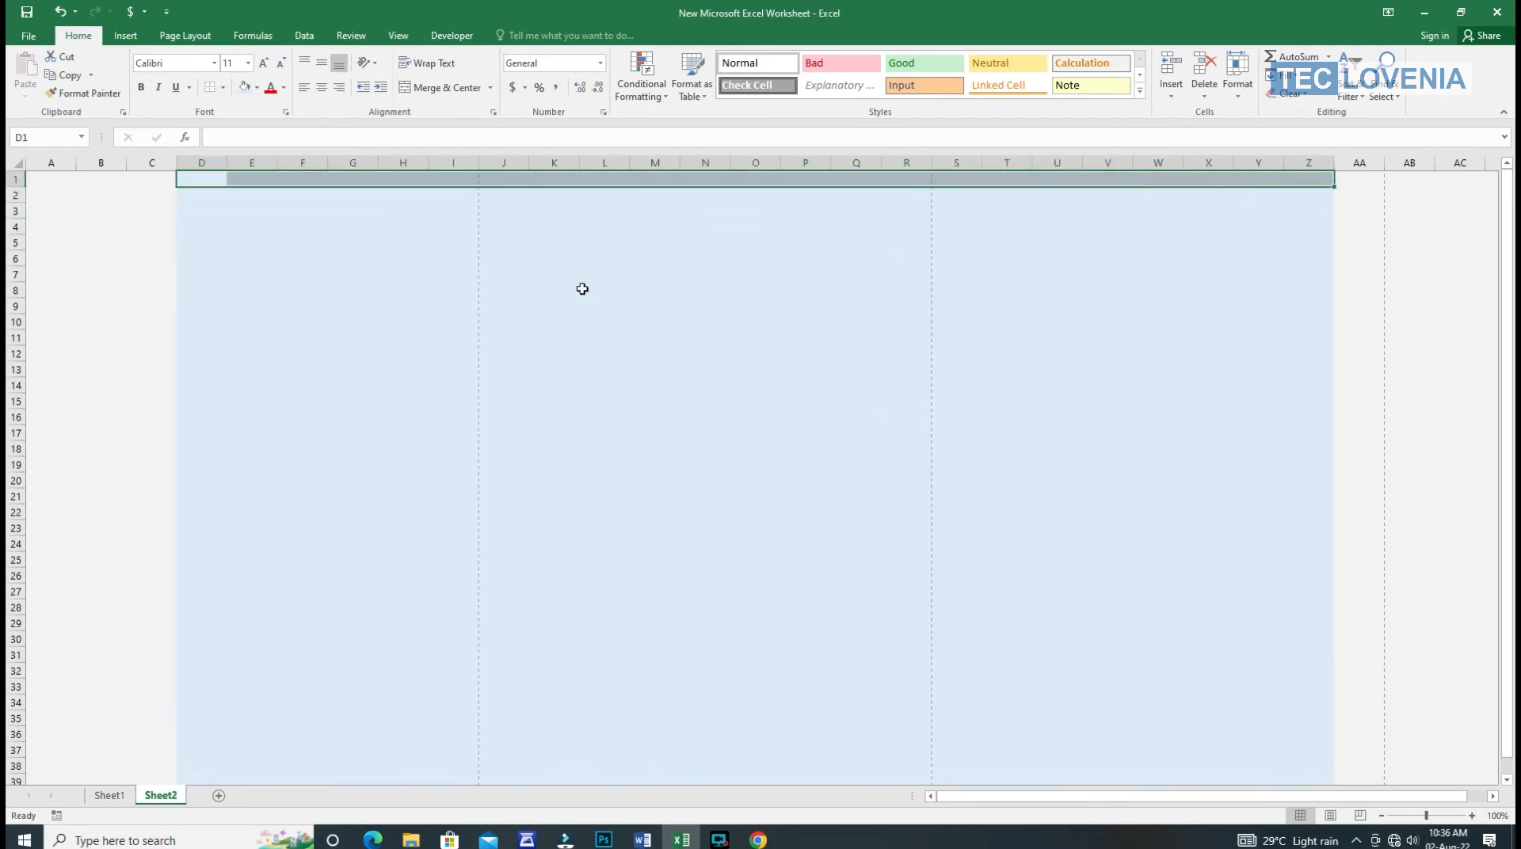
{"action": "left_click", "coordinate": [262, 63]}
{"action": "left_click", "coordinate": [262, 64]}
{"action": "left_click", "coordinate": [262, 63]}
{"action": "left_click", "coordinate": [262, 63]}
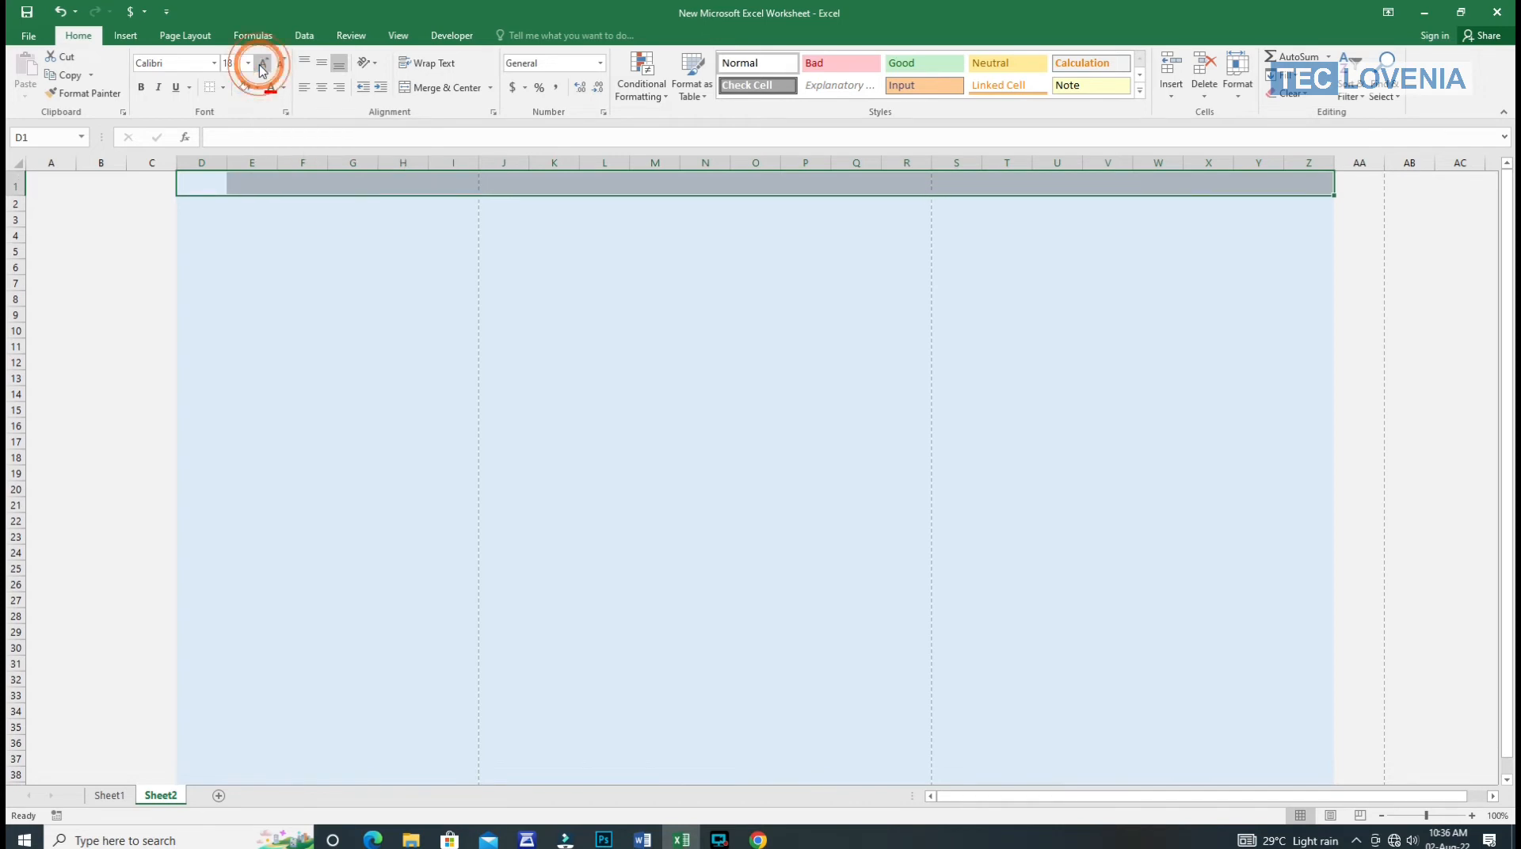
{"action": "left_click", "coordinate": [263, 63]}
{"action": "left_click", "coordinate": [263, 64]}
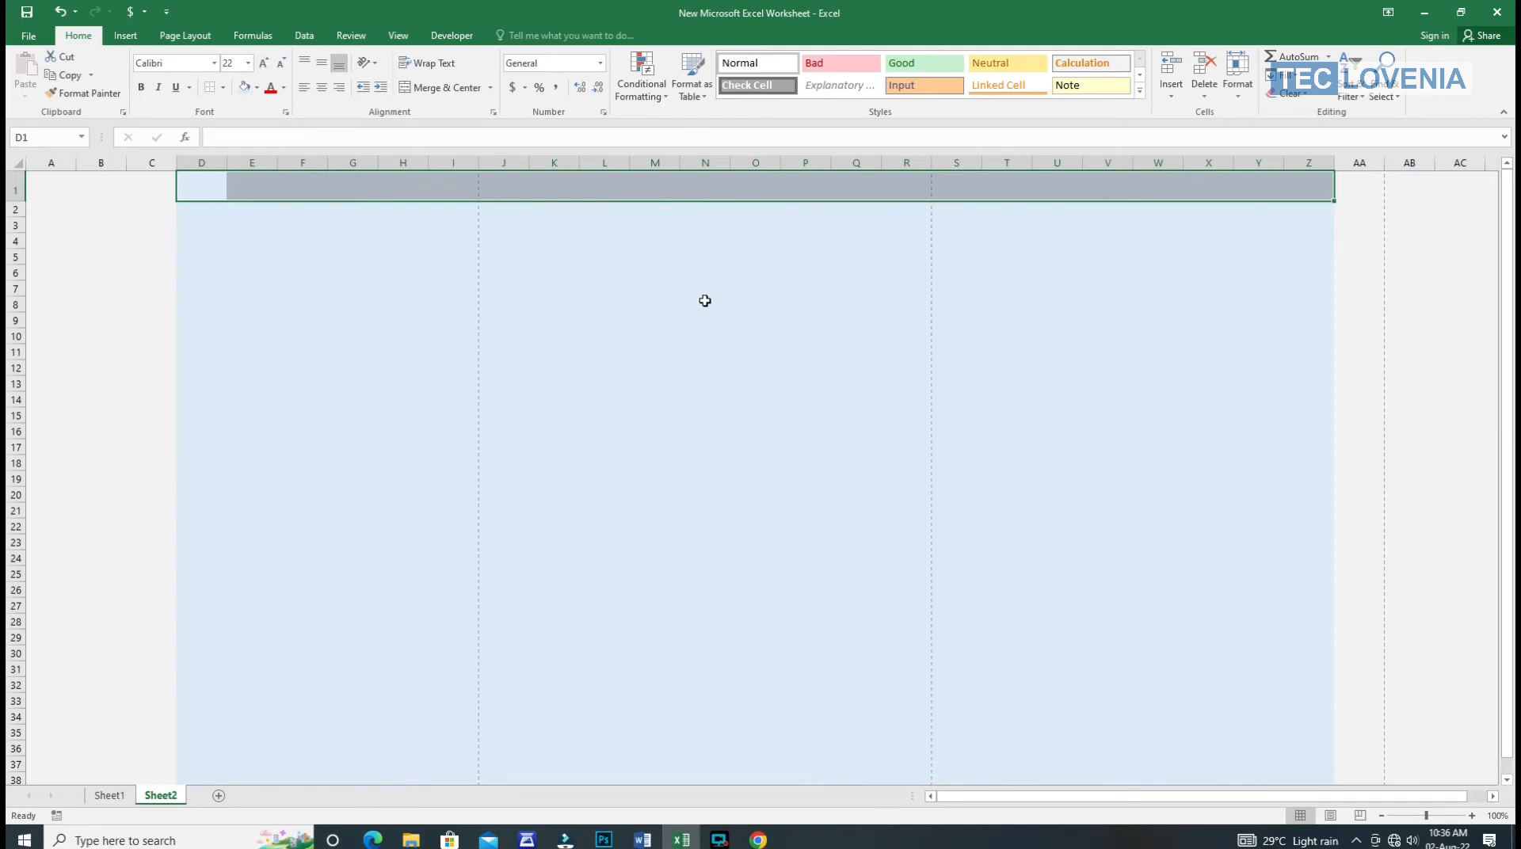
Fill the menu row cells D1:Z1 with a darker blue theme color.
{"action": "left_click", "coordinate": [505, 269]}
{"action": "left_click_drag", "start_coordinate": [198, 180], "coordinate": [1300, 180]}
{"action": "left_click", "coordinate": [256, 87]}
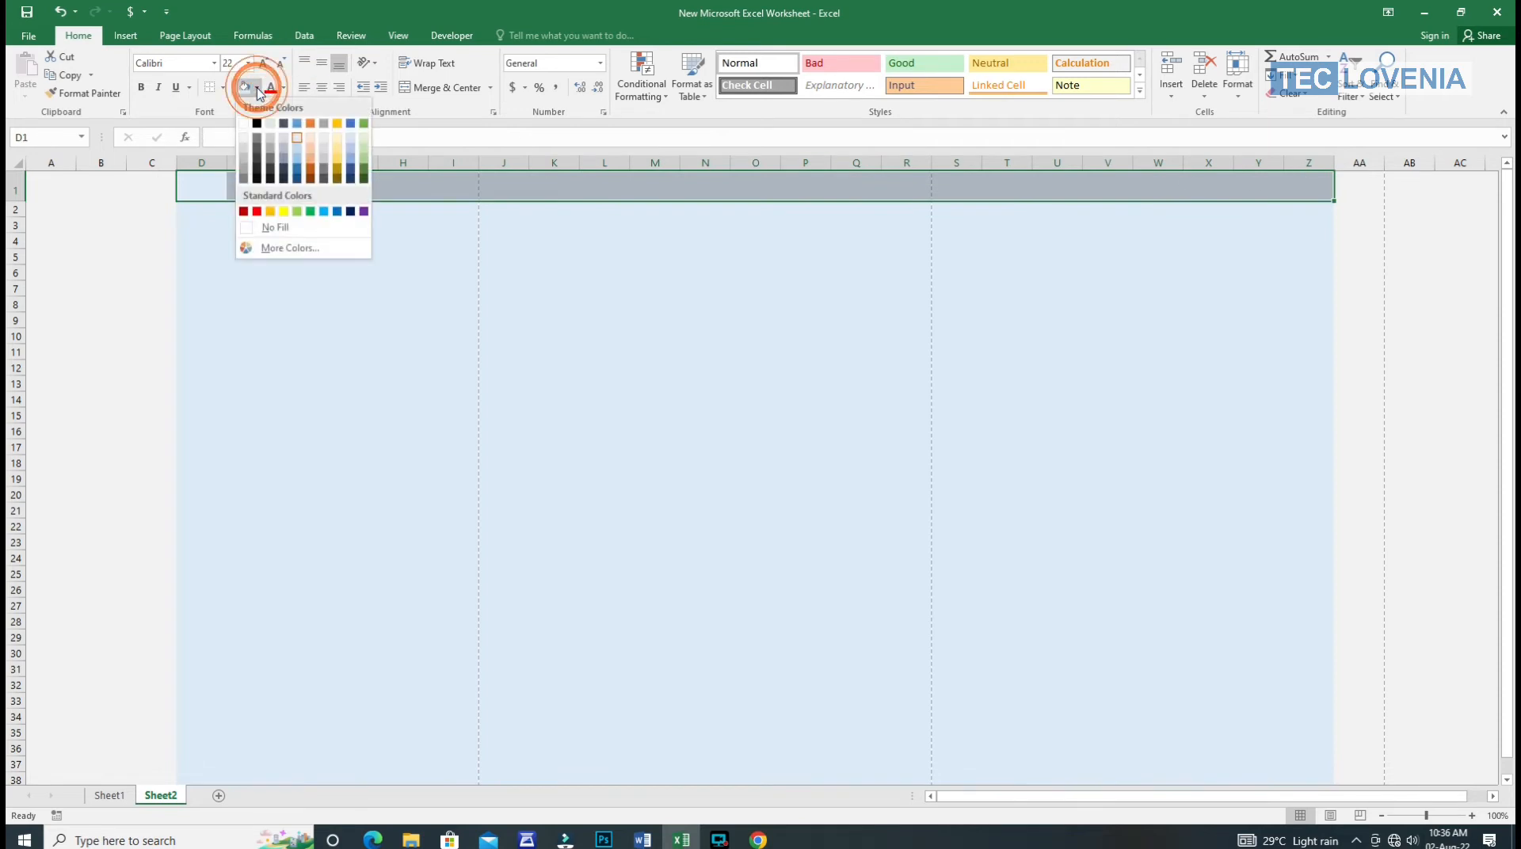
{"action": "left_click", "coordinate": [298, 170]}
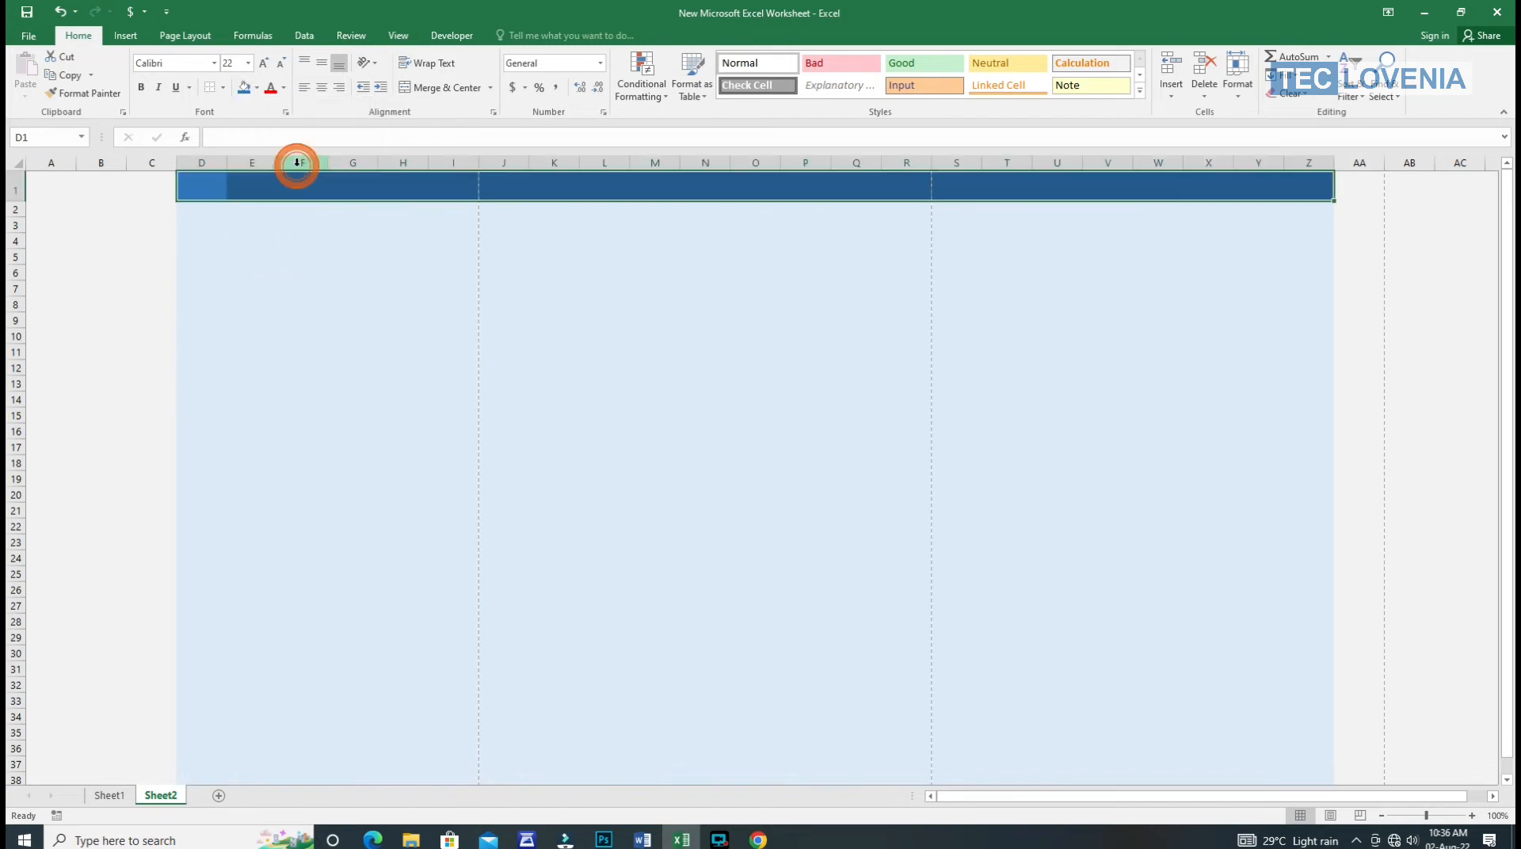
{"action": "left_click", "coordinate": [293, 221]}
Merge and center the menu row cells in two-column pairs from D1:E1 and F1:G1 onward through column O.
{"action": "left_click", "coordinate": [221, 182]}
{"action": "left_click_drag", "start_coordinate": [222, 182], "coordinate": [243, 181]}
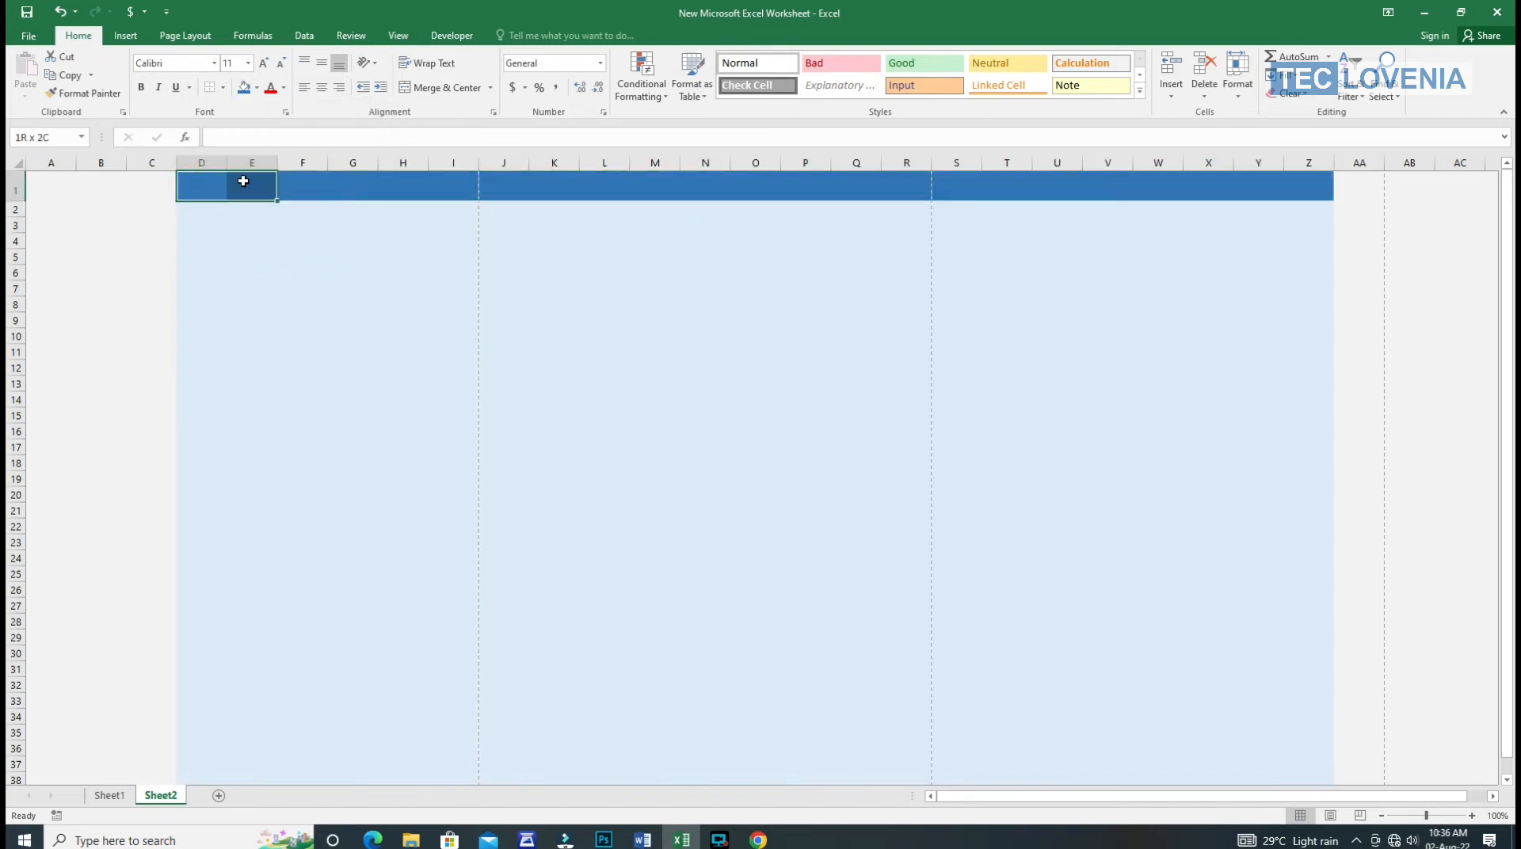
{"action": "left_click", "coordinate": [453, 87]}
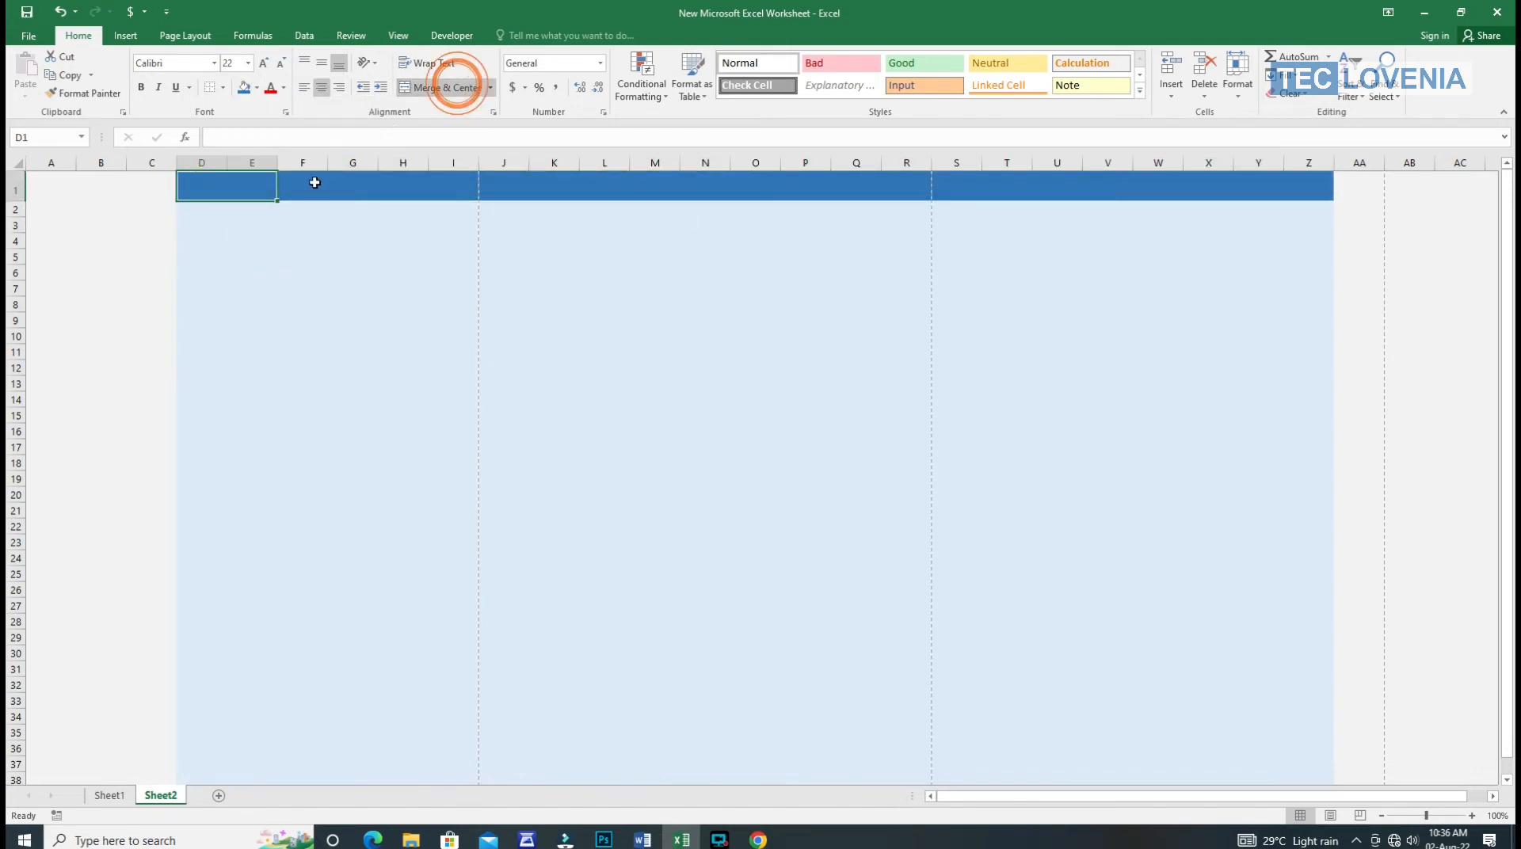
{"action": "left_click_drag", "start_coordinate": [297, 183], "coordinate": [887, 192]}
{"action": "left_click", "coordinate": [440, 85]}
{"action": "left_click", "coordinate": [448, 88]}
{"action": "left_click", "coordinate": [461, 85]}
{"action": "left_click", "coordinate": [439, 89]}
{"action": "left_click", "coordinate": [444, 87]}
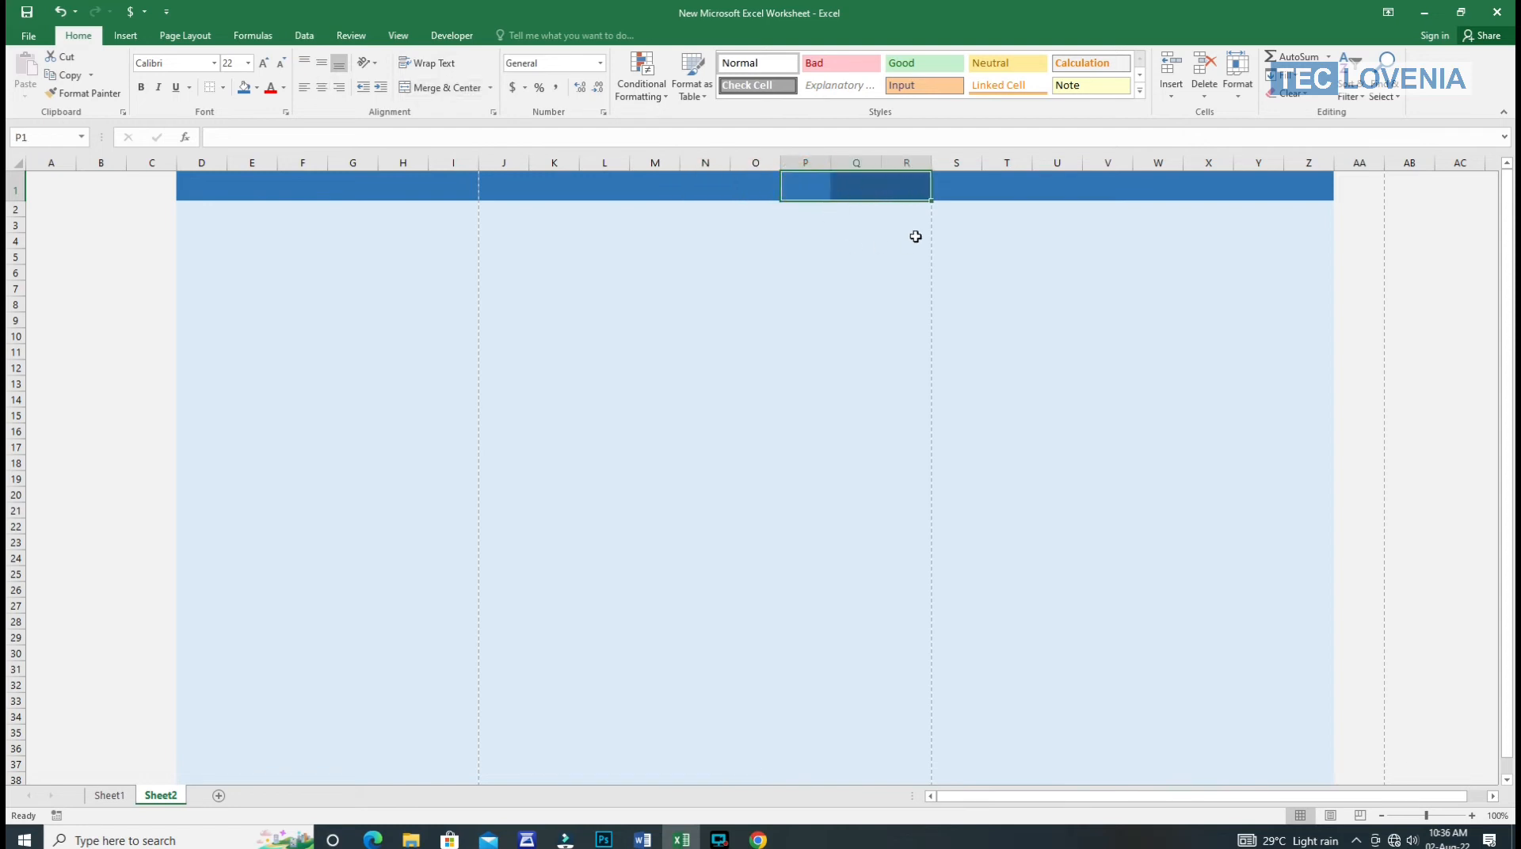
{"action": "left_click", "coordinate": [908, 346]}
Format the menu row cells D1:Z1 with bold text and a white font color.
{"action": "left_click", "coordinate": [228, 185]}
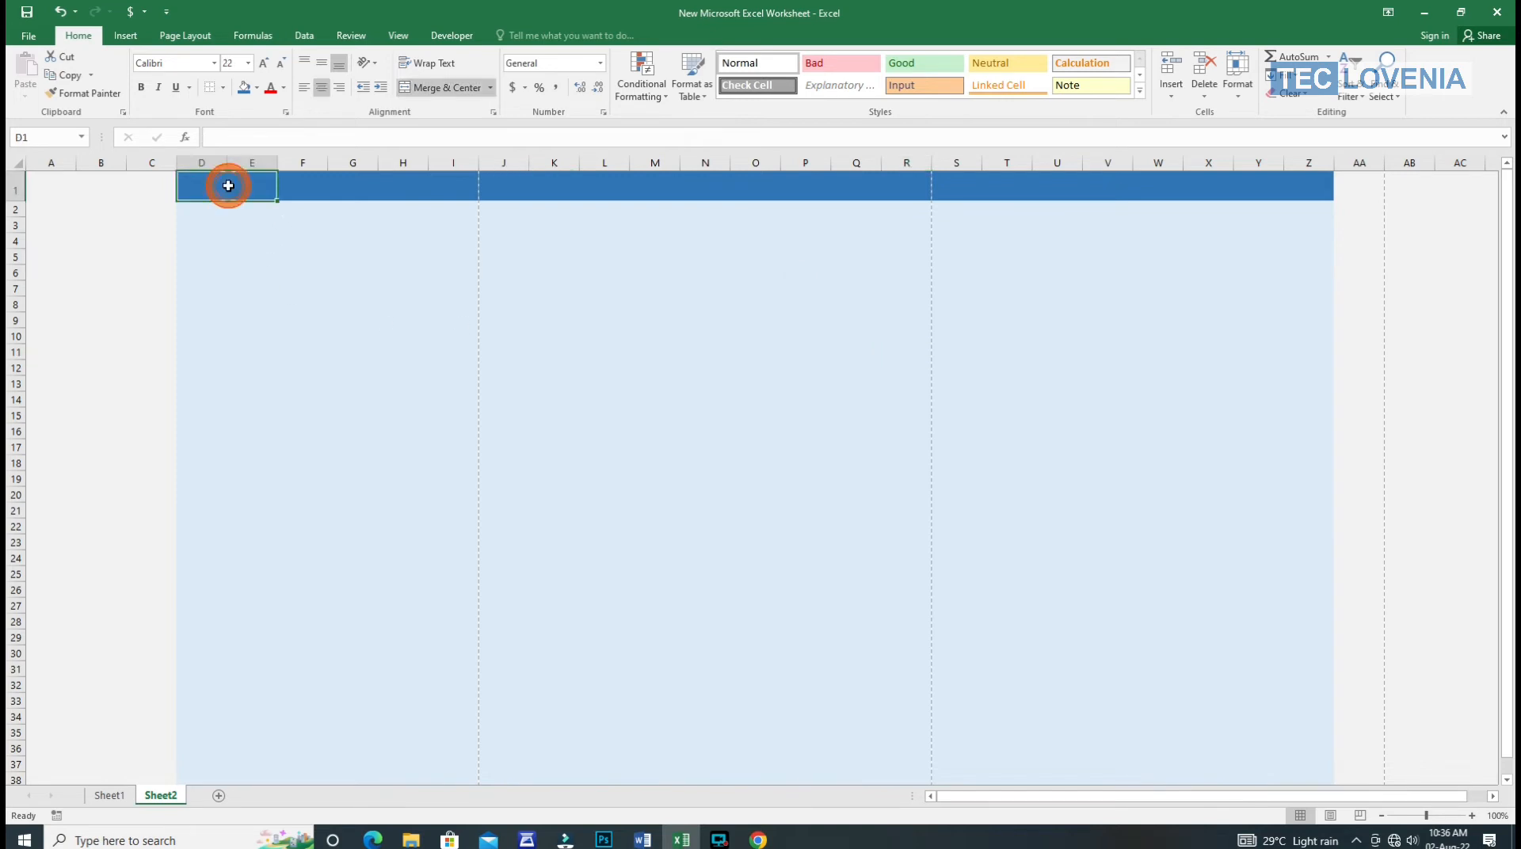
{"action": "left_click_drag", "start_coordinate": [228, 185], "coordinate": [1304, 190]}
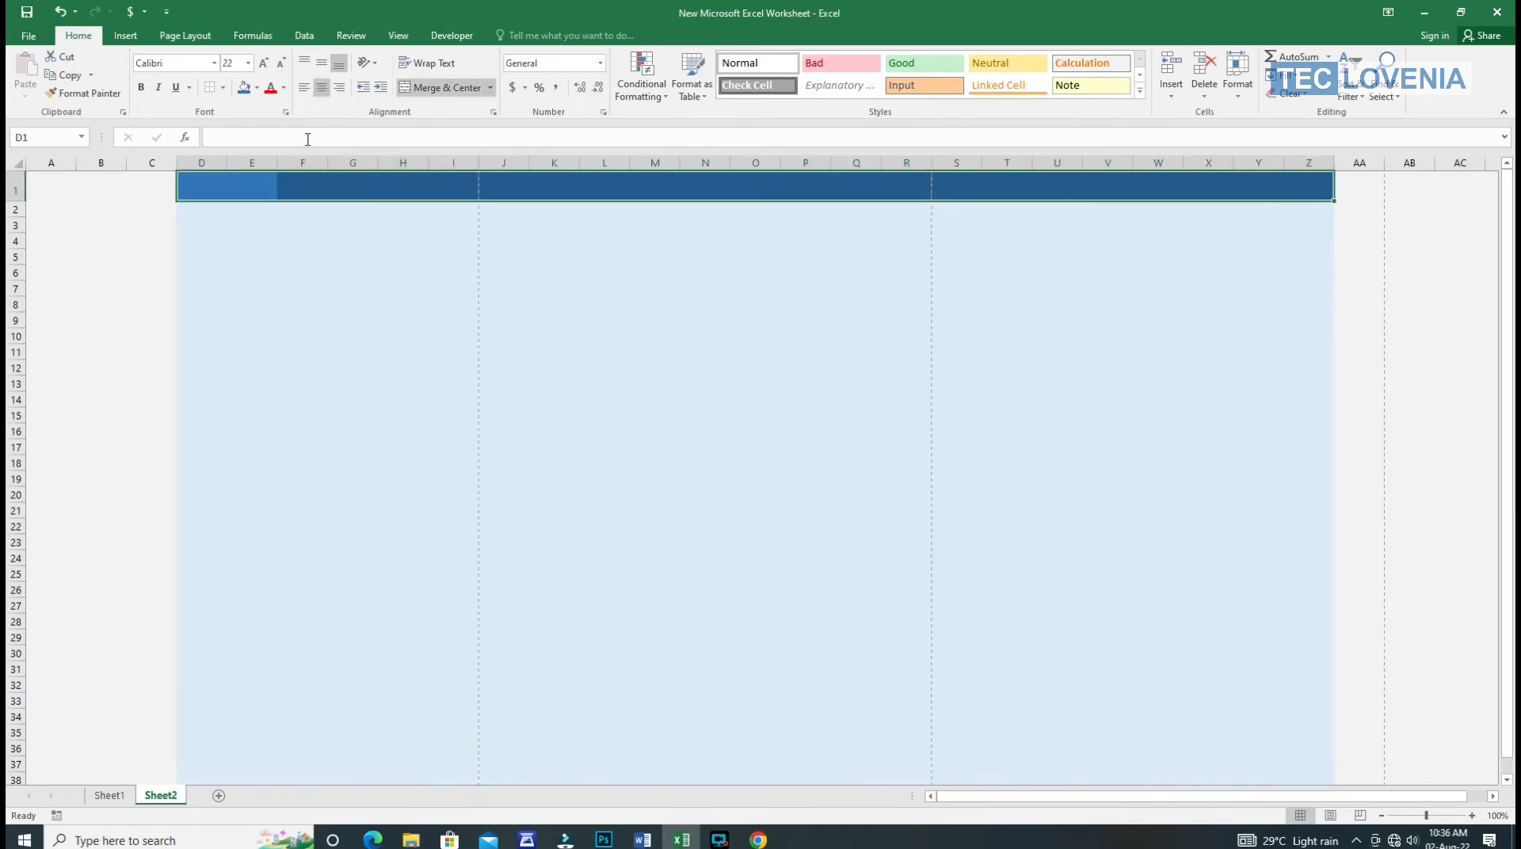
{"action": "left_click", "coordinate": [141, 87]}
{"action": "left_click", "coordinate": [284, 88]}
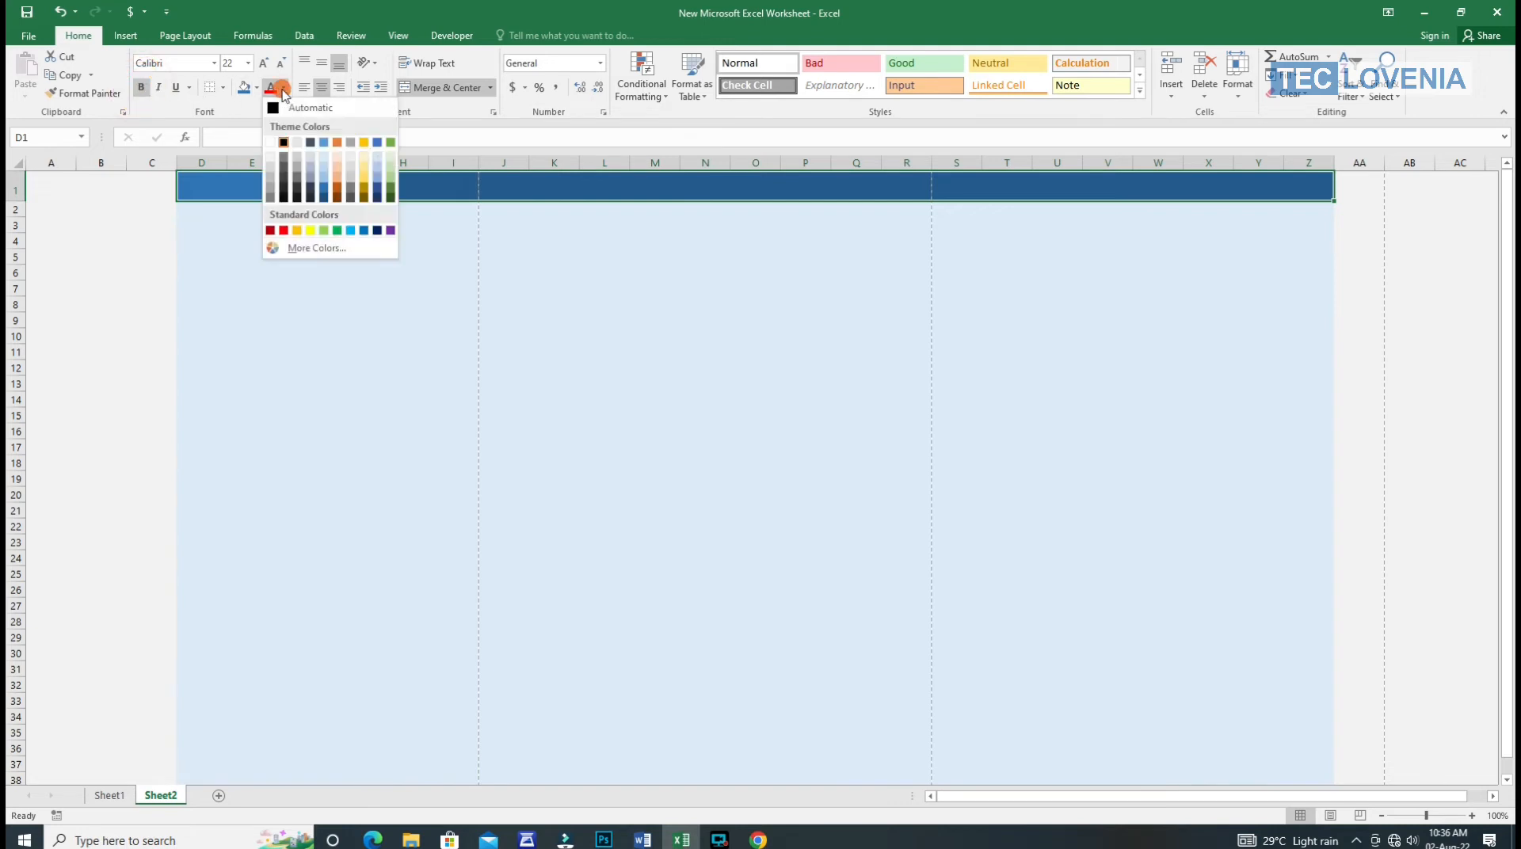
{"action": "left_click", "coordinate": [269, 138]}
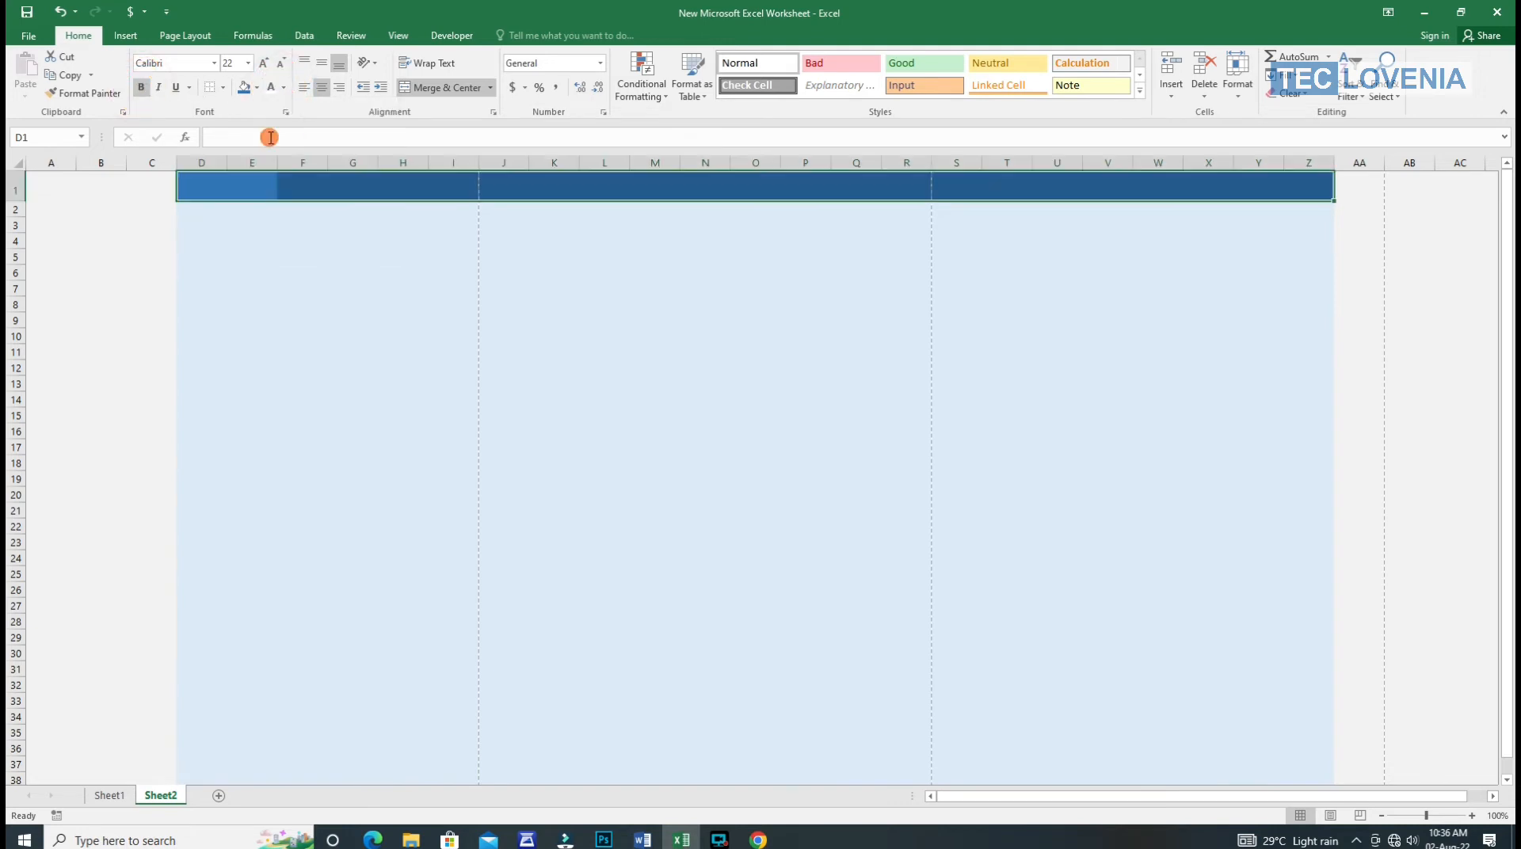
{"action": "left_click", "coordinate": [251, 255]}
Enter the labels HOME, ABOUT, LINK1, LINK2 and LINK3 in the merged menu cells from D1 through L1.
{"action": "left_click", "coordinate": [227, 187]}
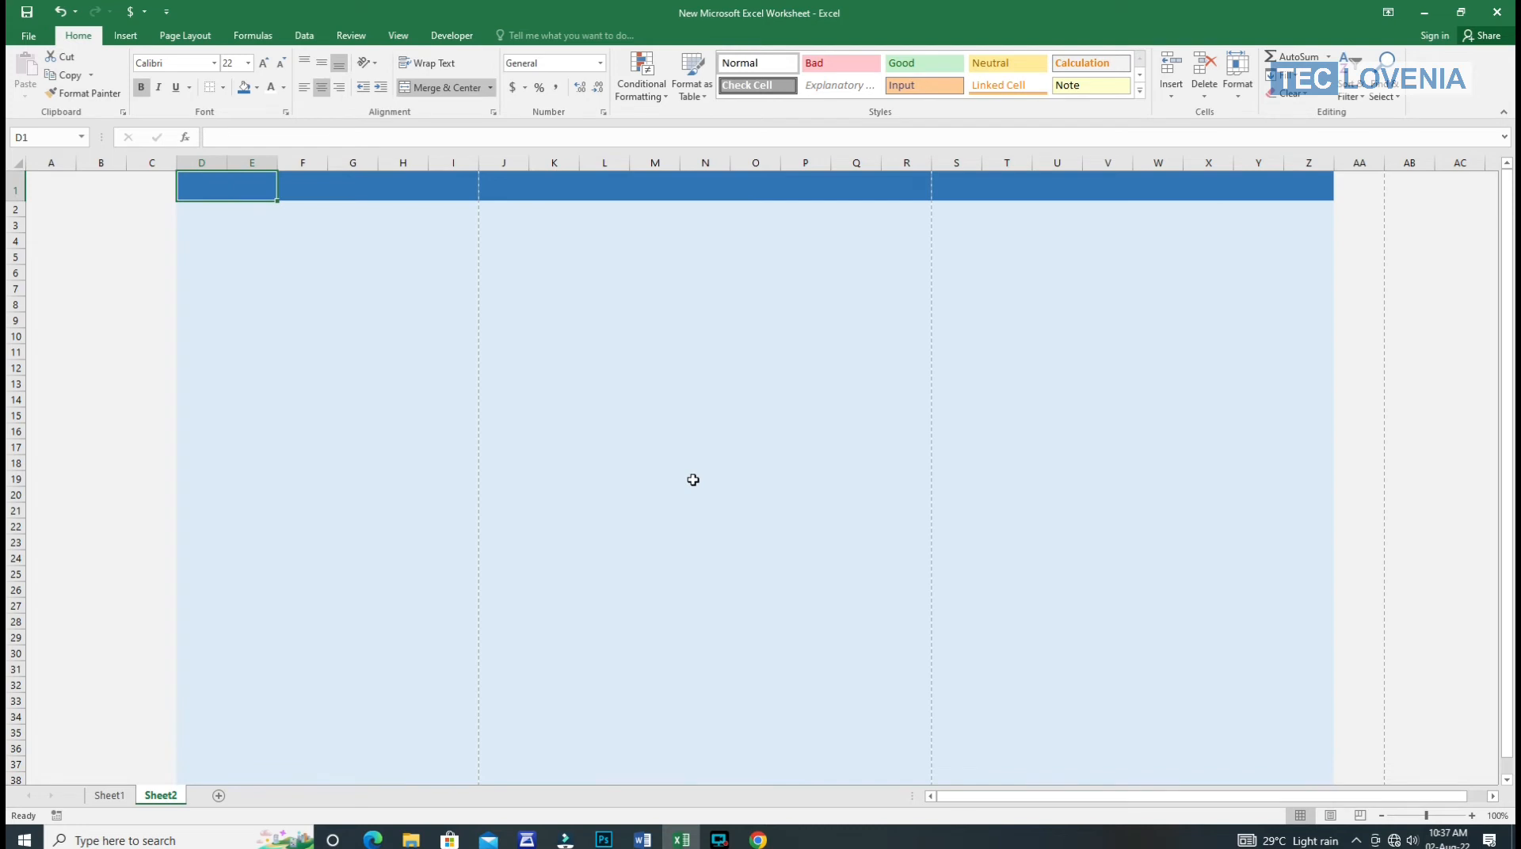
{"action": "type", "text": "HOME"}
{"action": "key", "text": "Tab"}
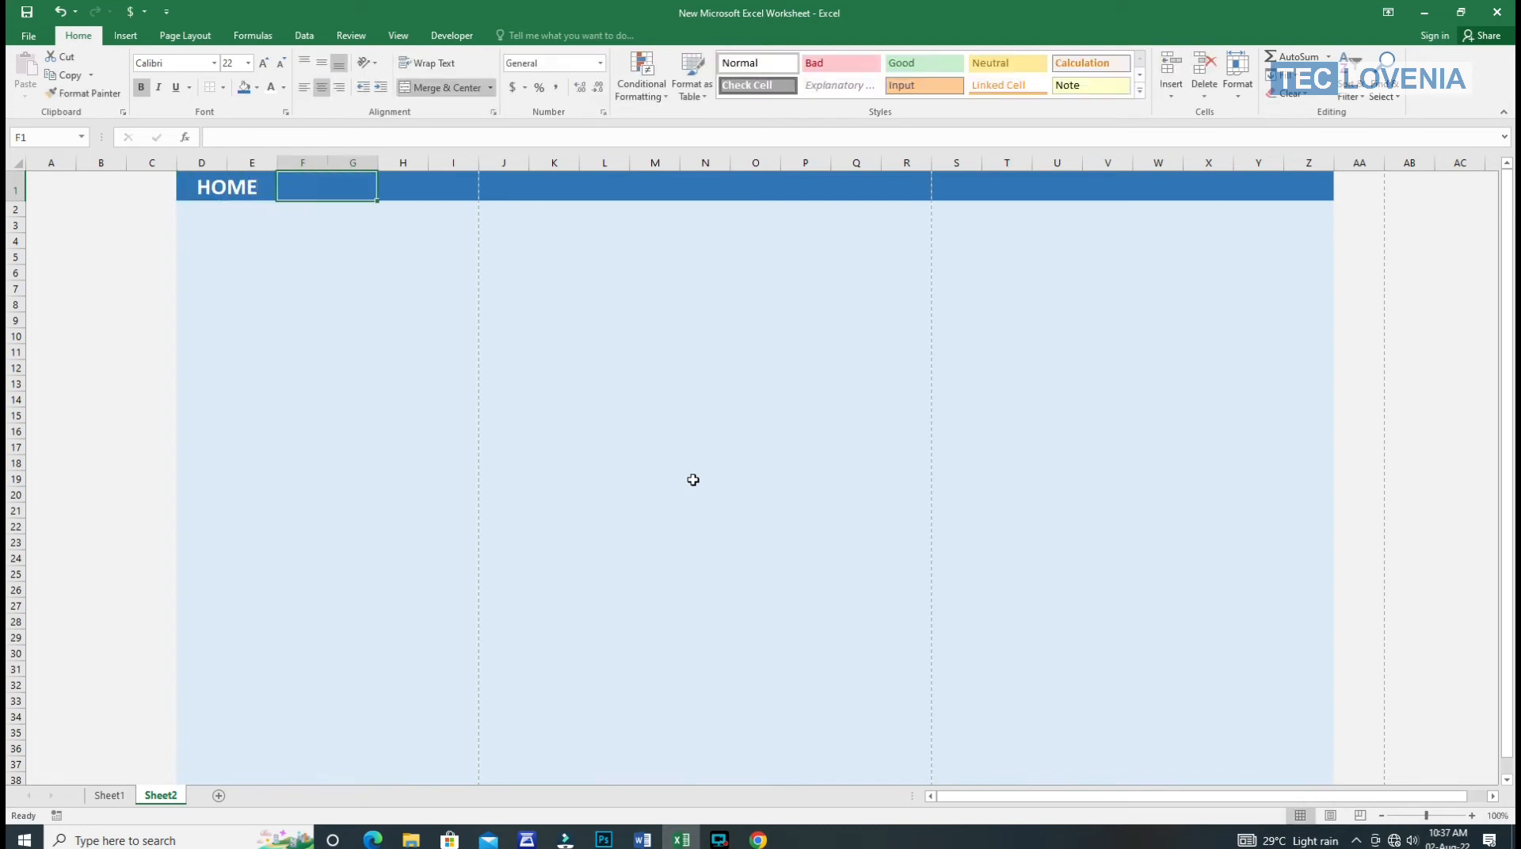
{"action": "type", "text": "ABOUT"}
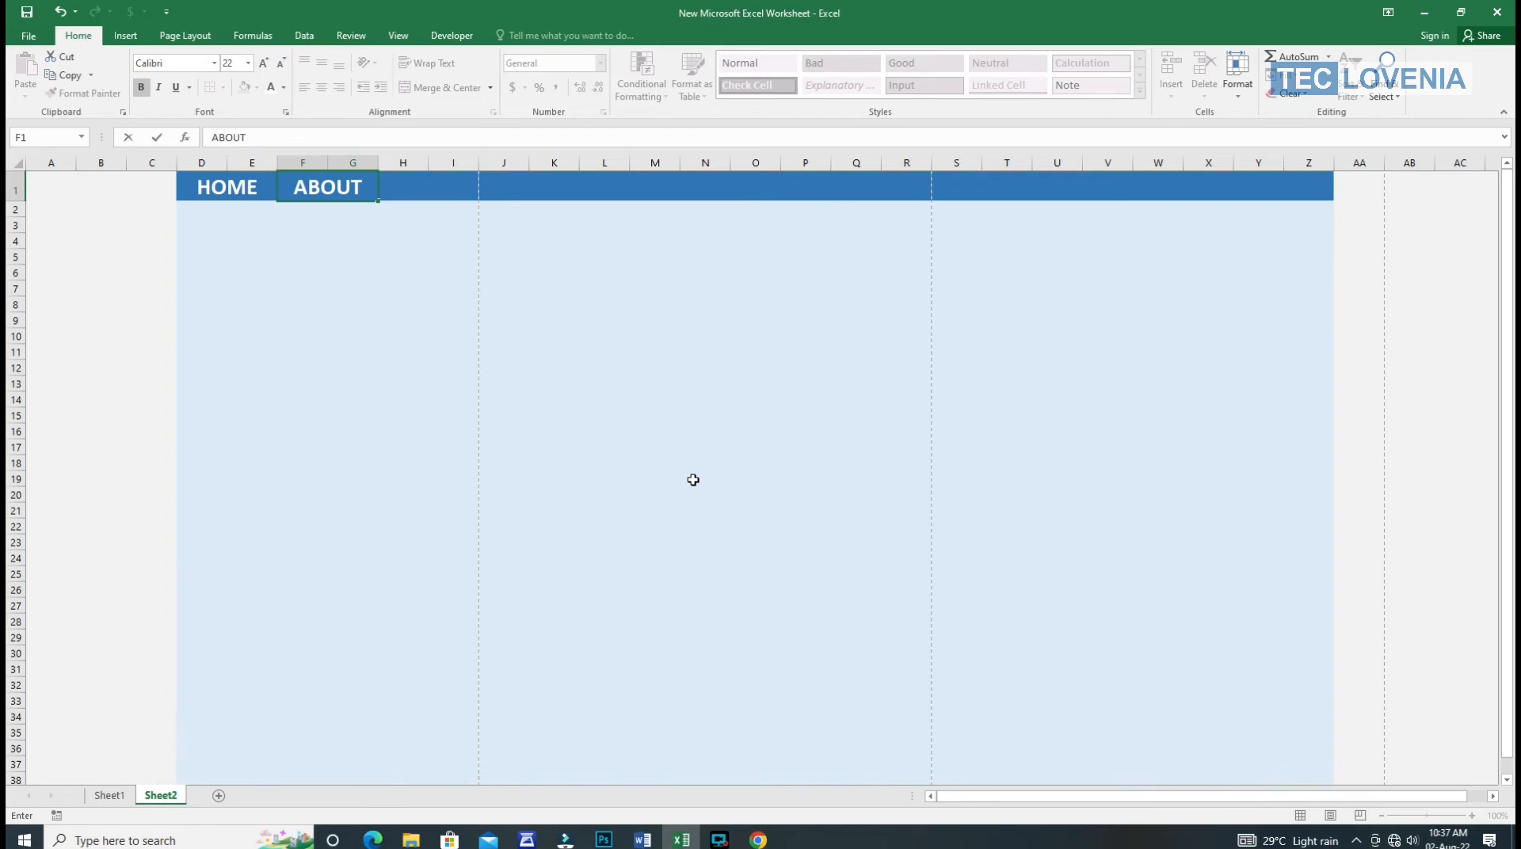
{"action": "key", "text": "Tab"}
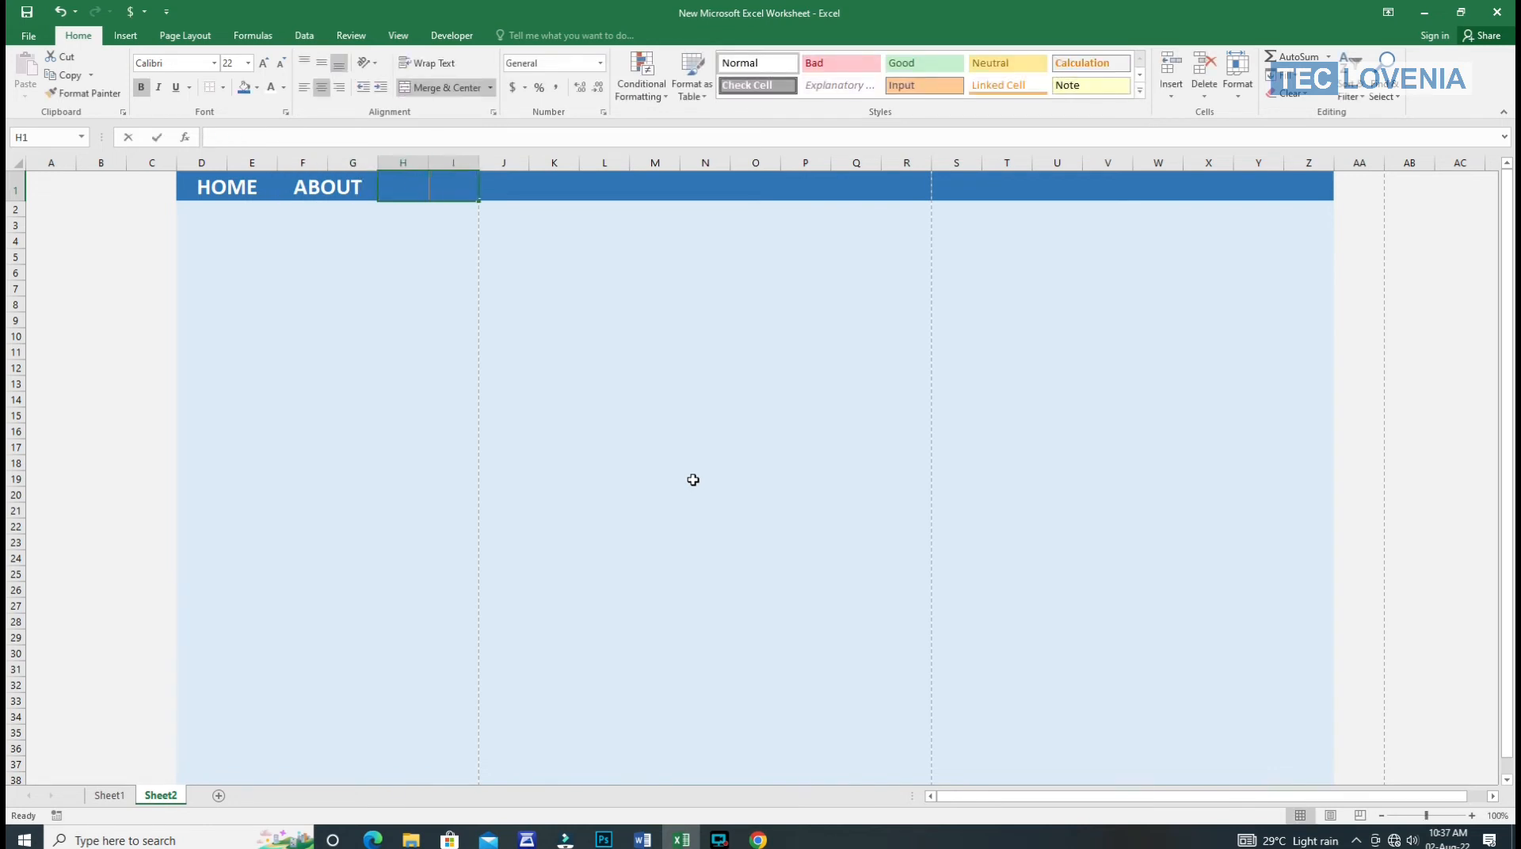
{"action": "type", "text": "LINK"}
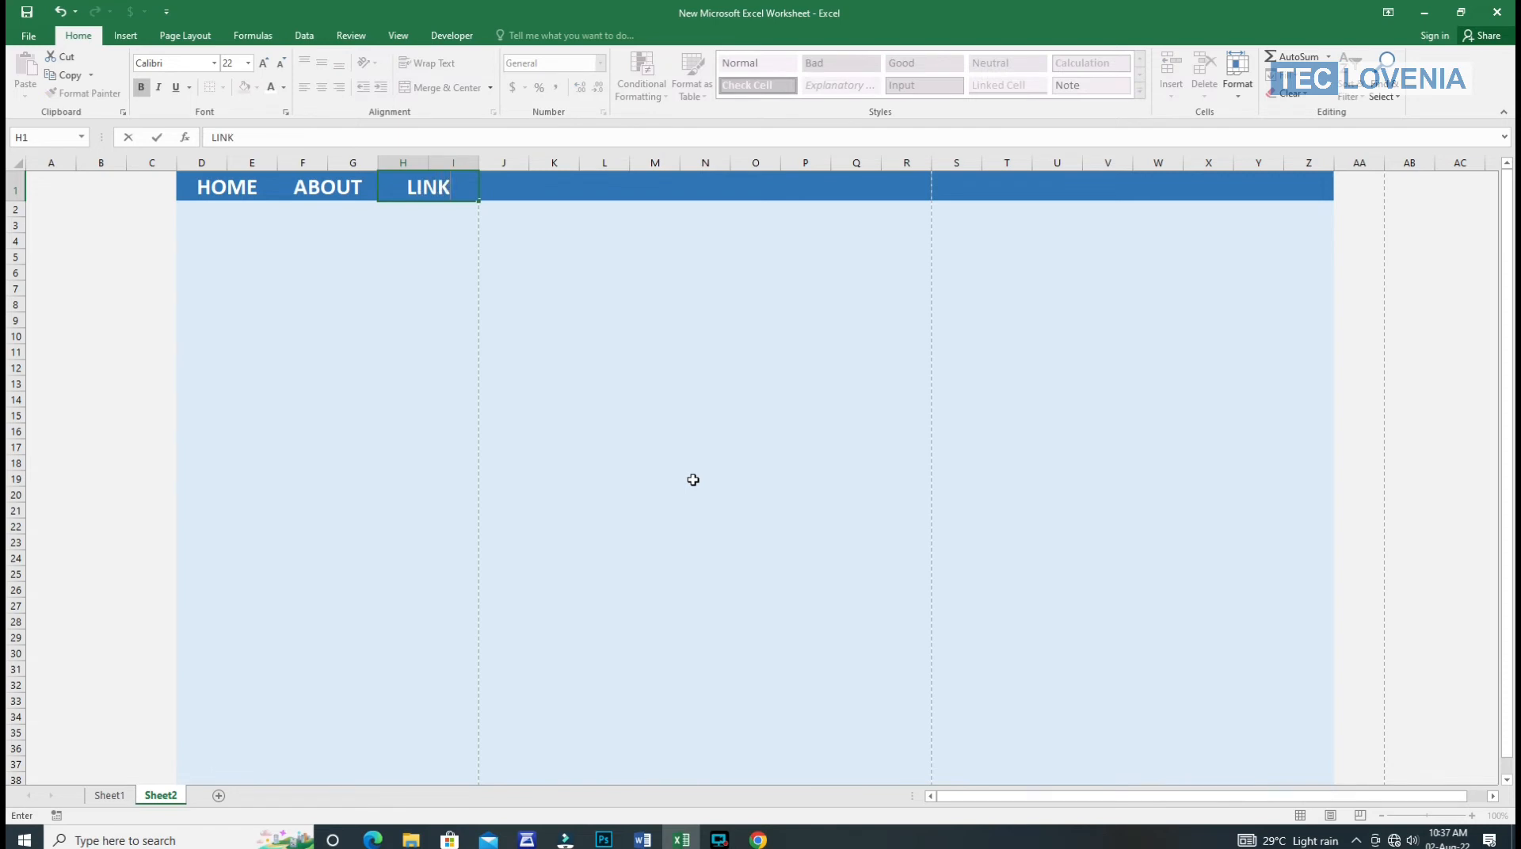
{"action": "type", "text": "1"}
{"action": "key", "text": "Tab"}
{"action": "type", "text": "LINK2"}
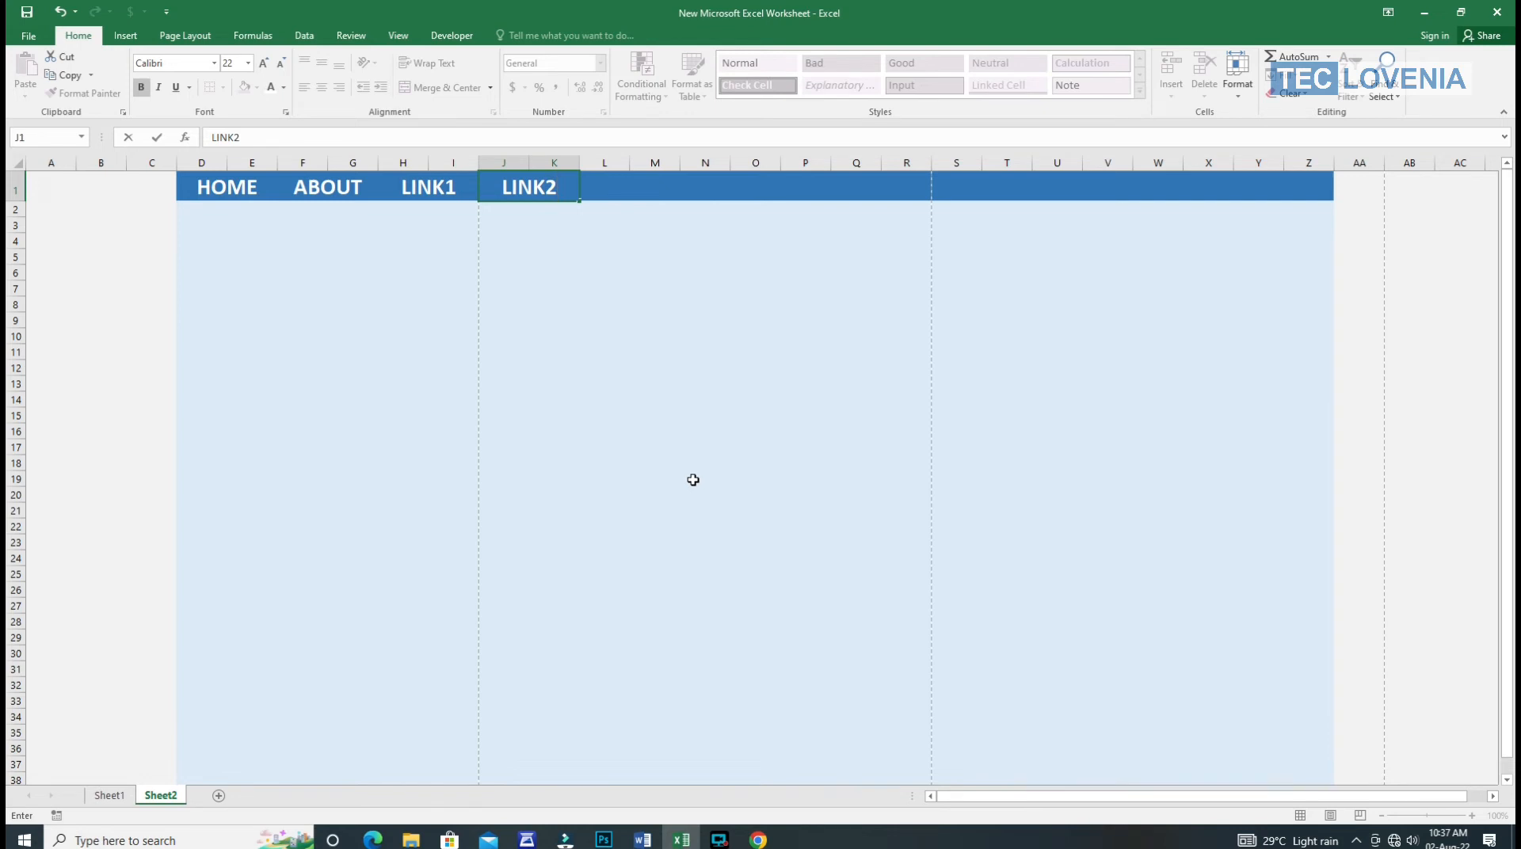
{"action": "key", "text": "Tab"}
{"action": "type", "text": "LINK3"}
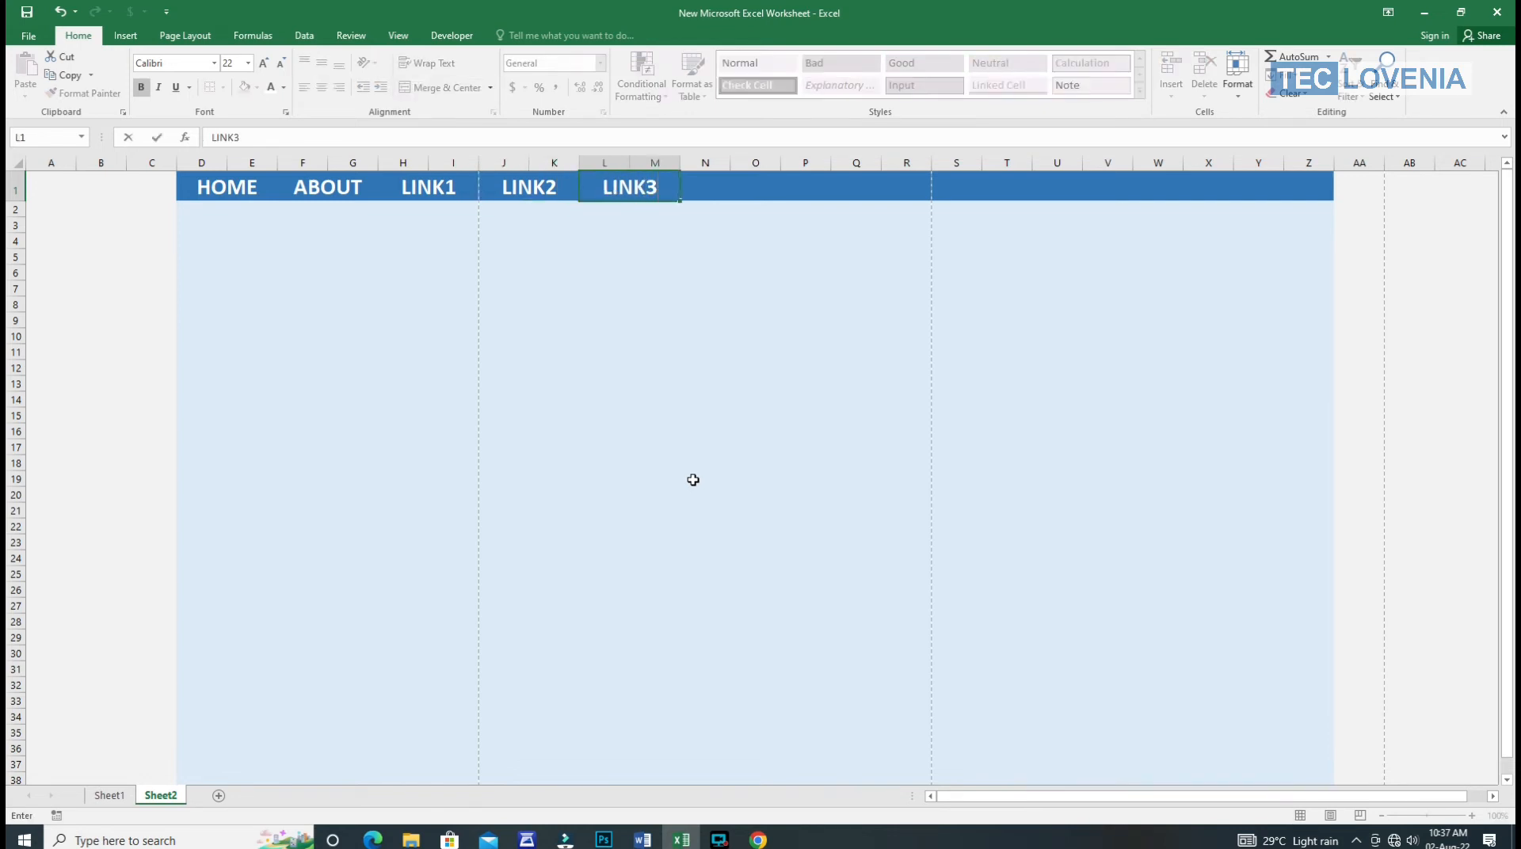
{"action": "left_click", "coordinate": [715, 448]}
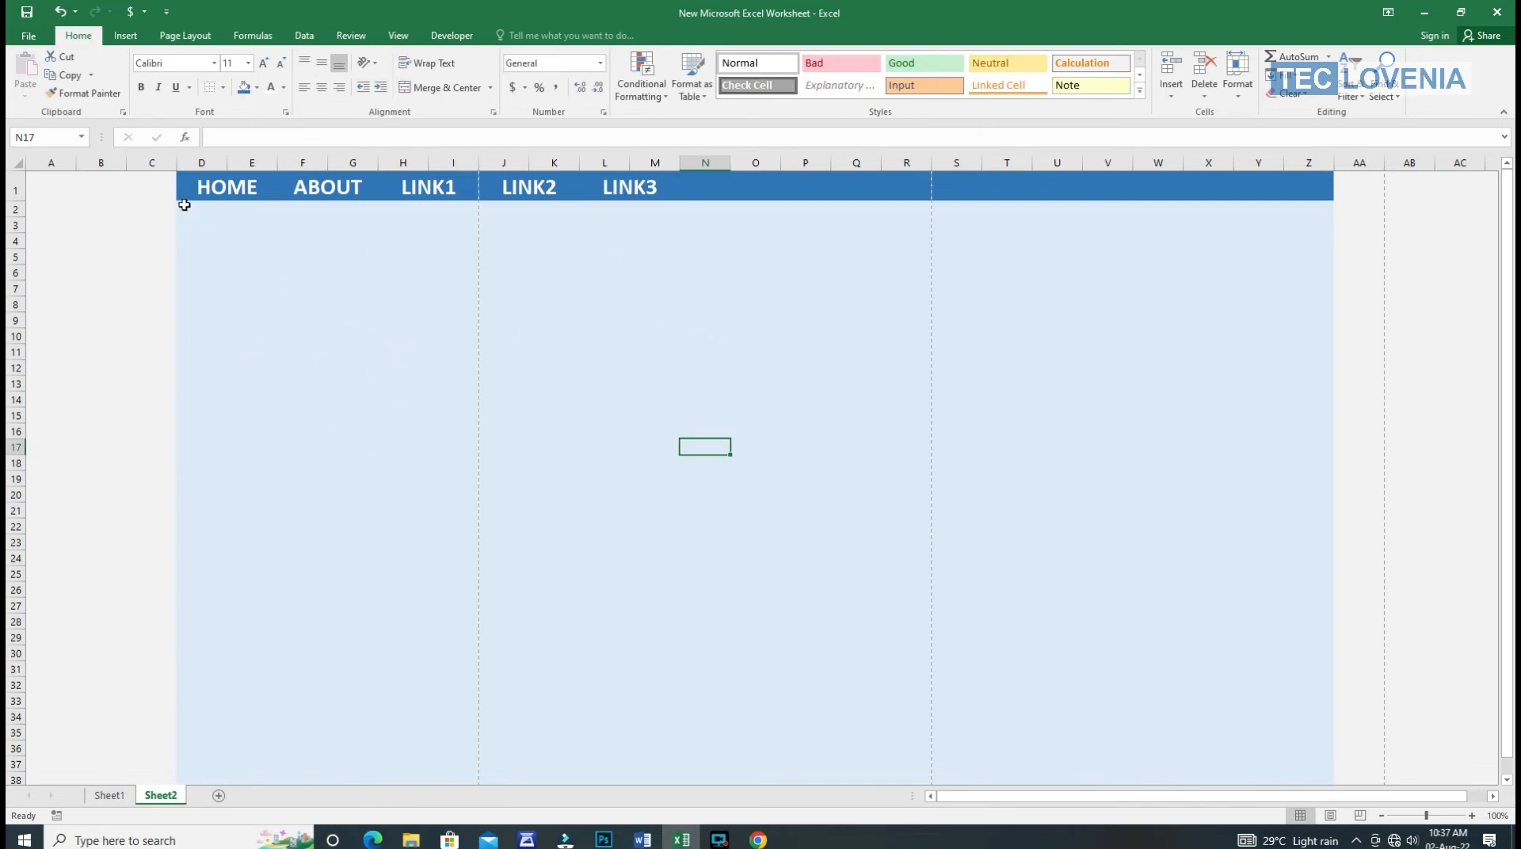
Merge and center the banner area D2:Z19 and fill it with a slightly darker light blue theme color.
{"action": "left_click_drag", "start_coordinate": [185, 205], "coordinate": [1285, 480]}
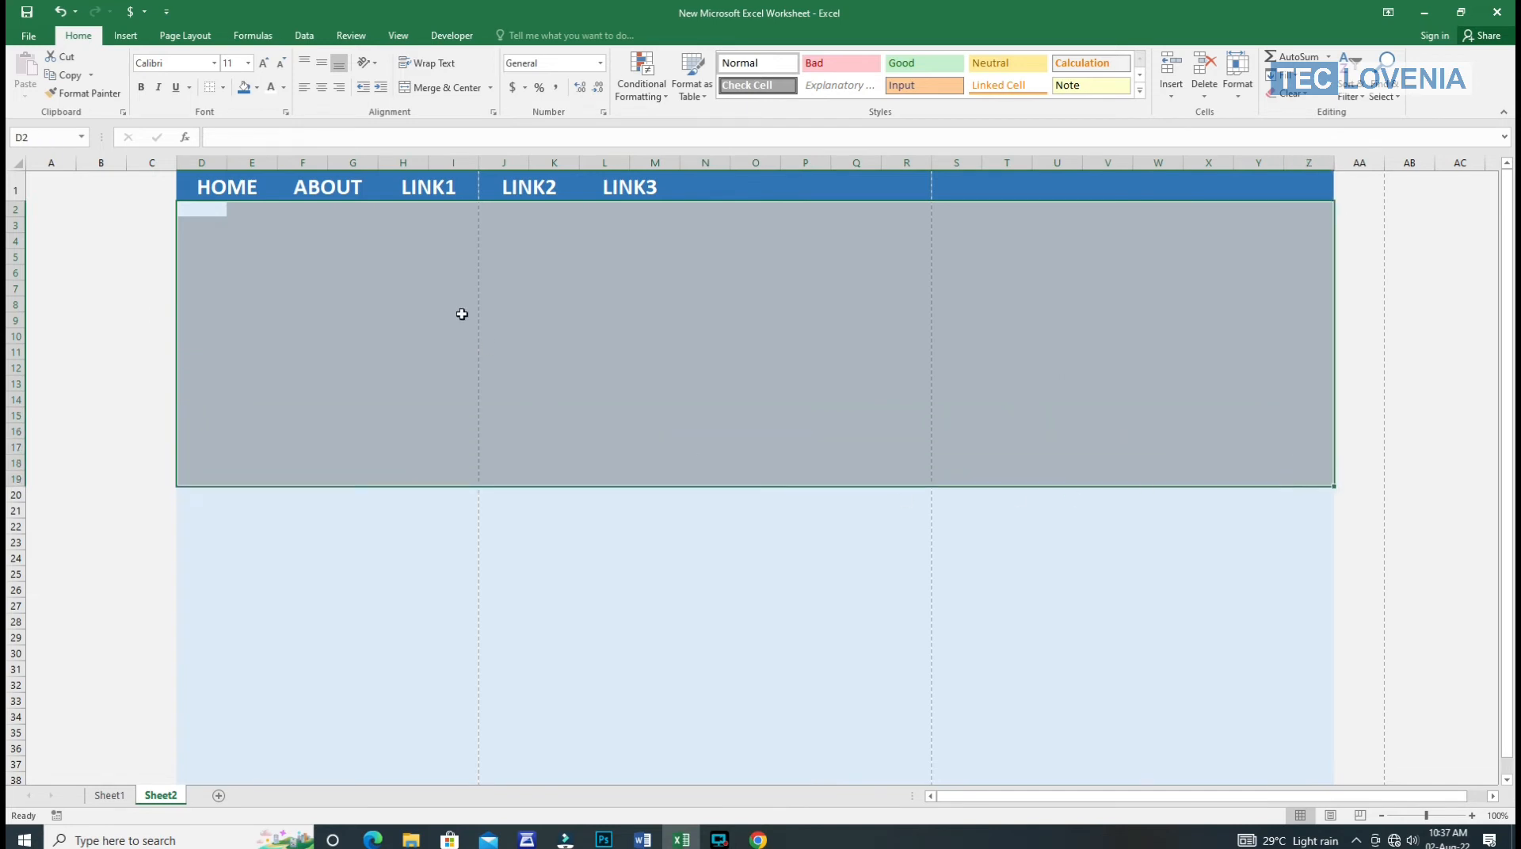
{"action": "left_click", "coordinate": [457, 87]}
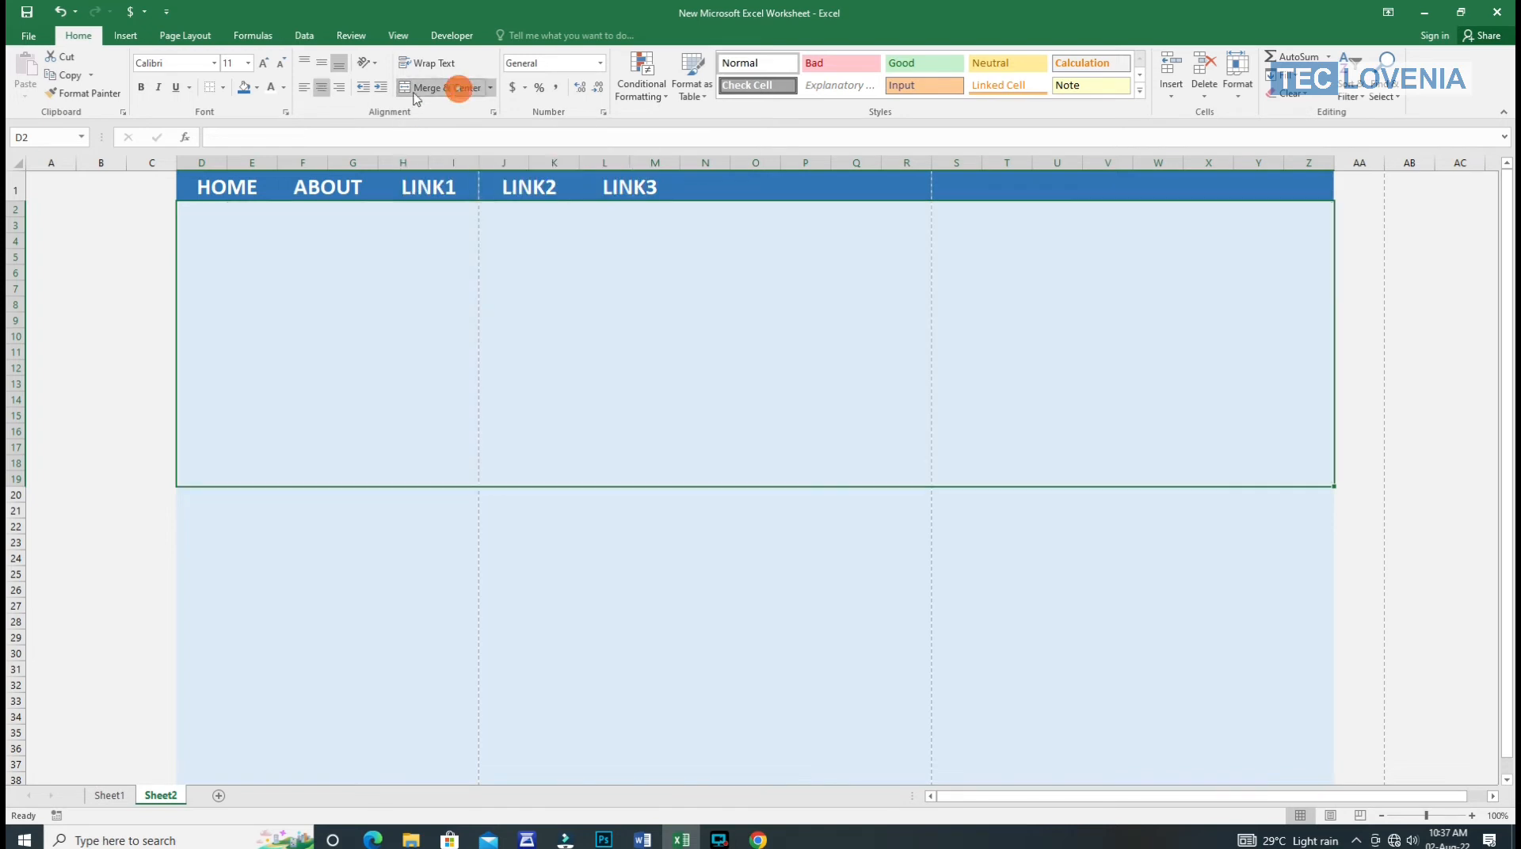
{"action": "left_click", "coordinate": [258, 88]}
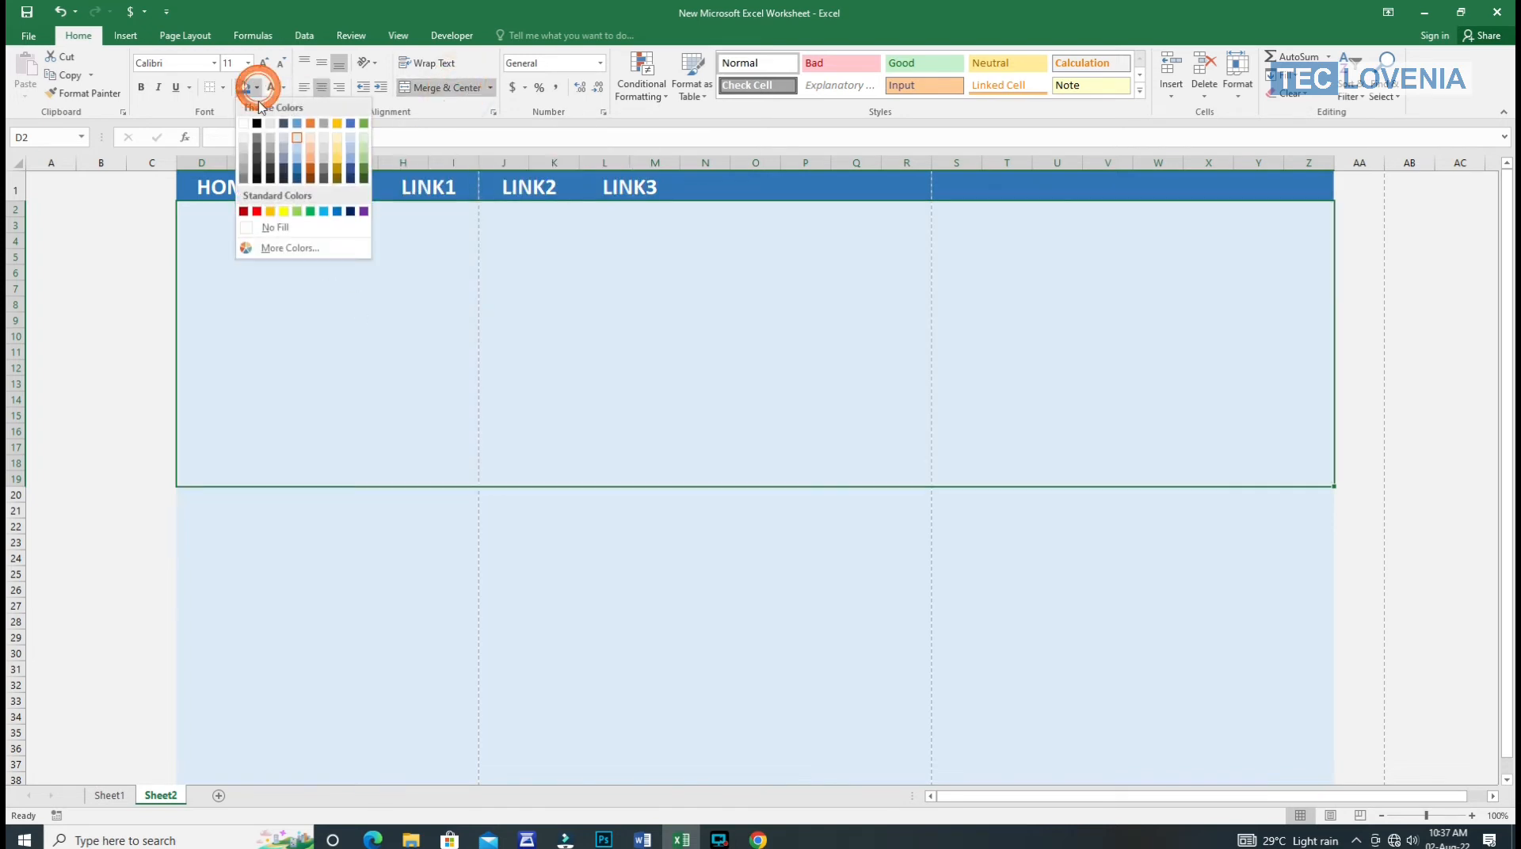
{"action": "left_click", "coordinate": [297, 141]}
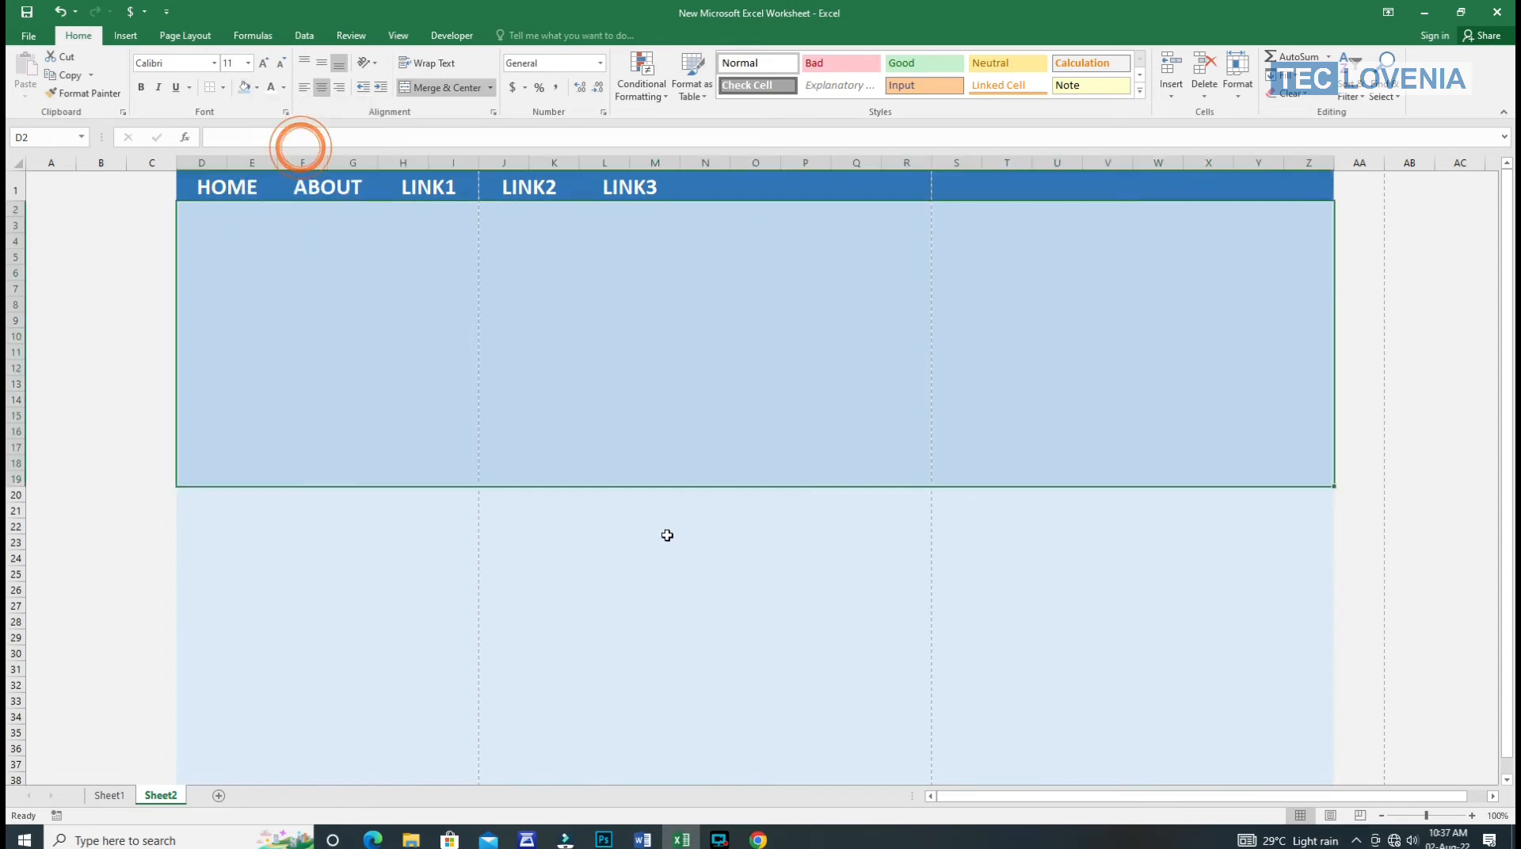
Insert the picture file Sunday 18 from the Pictures folder into the banner area.
{"action": "left_click", "coordinate": [127, 37]}
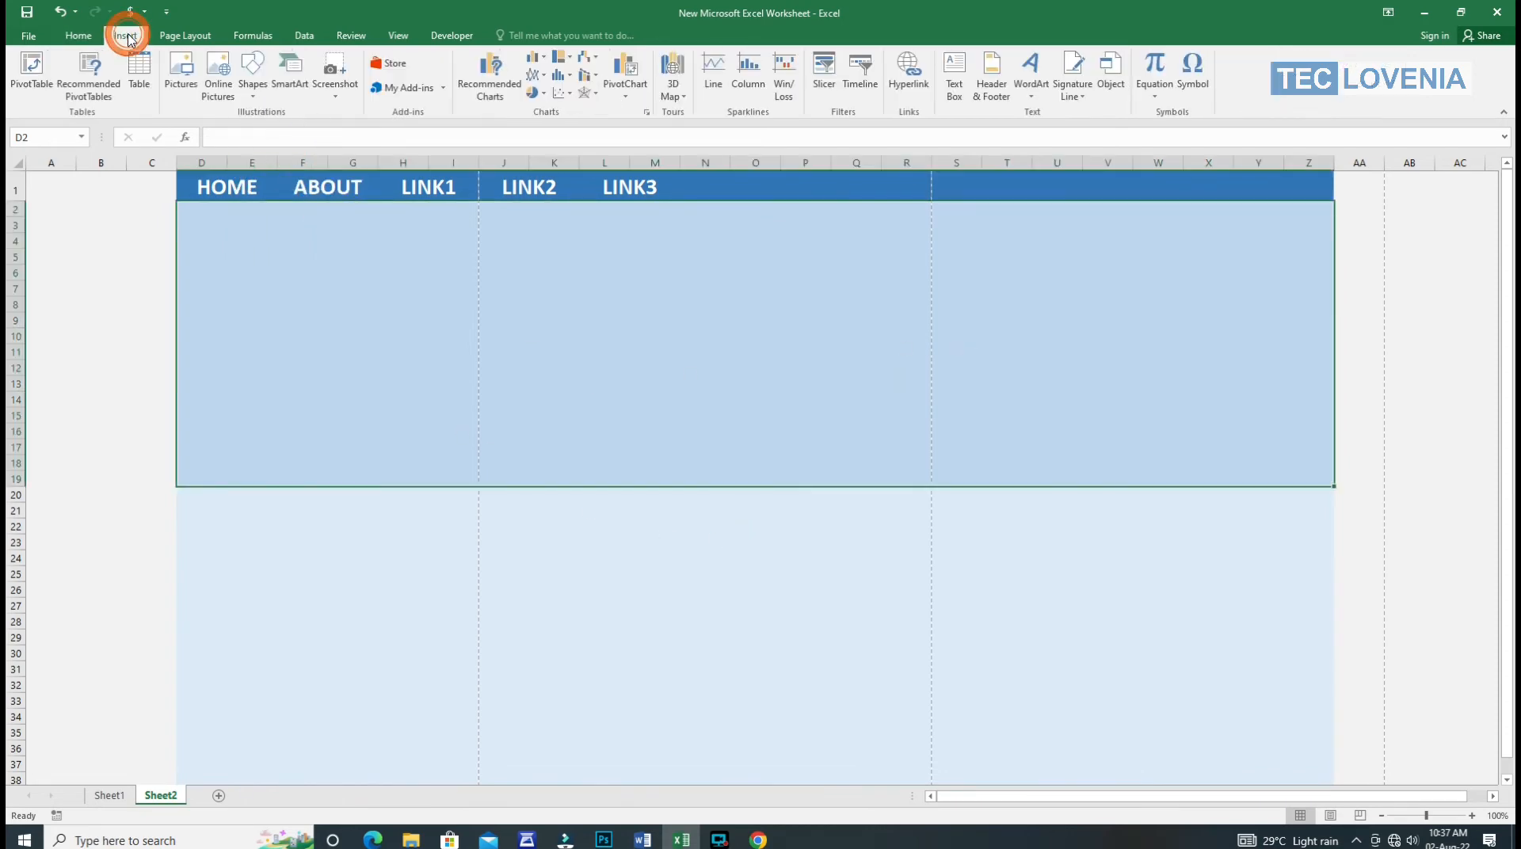
{"action": "left_click", "coordinate": [184, 61]}
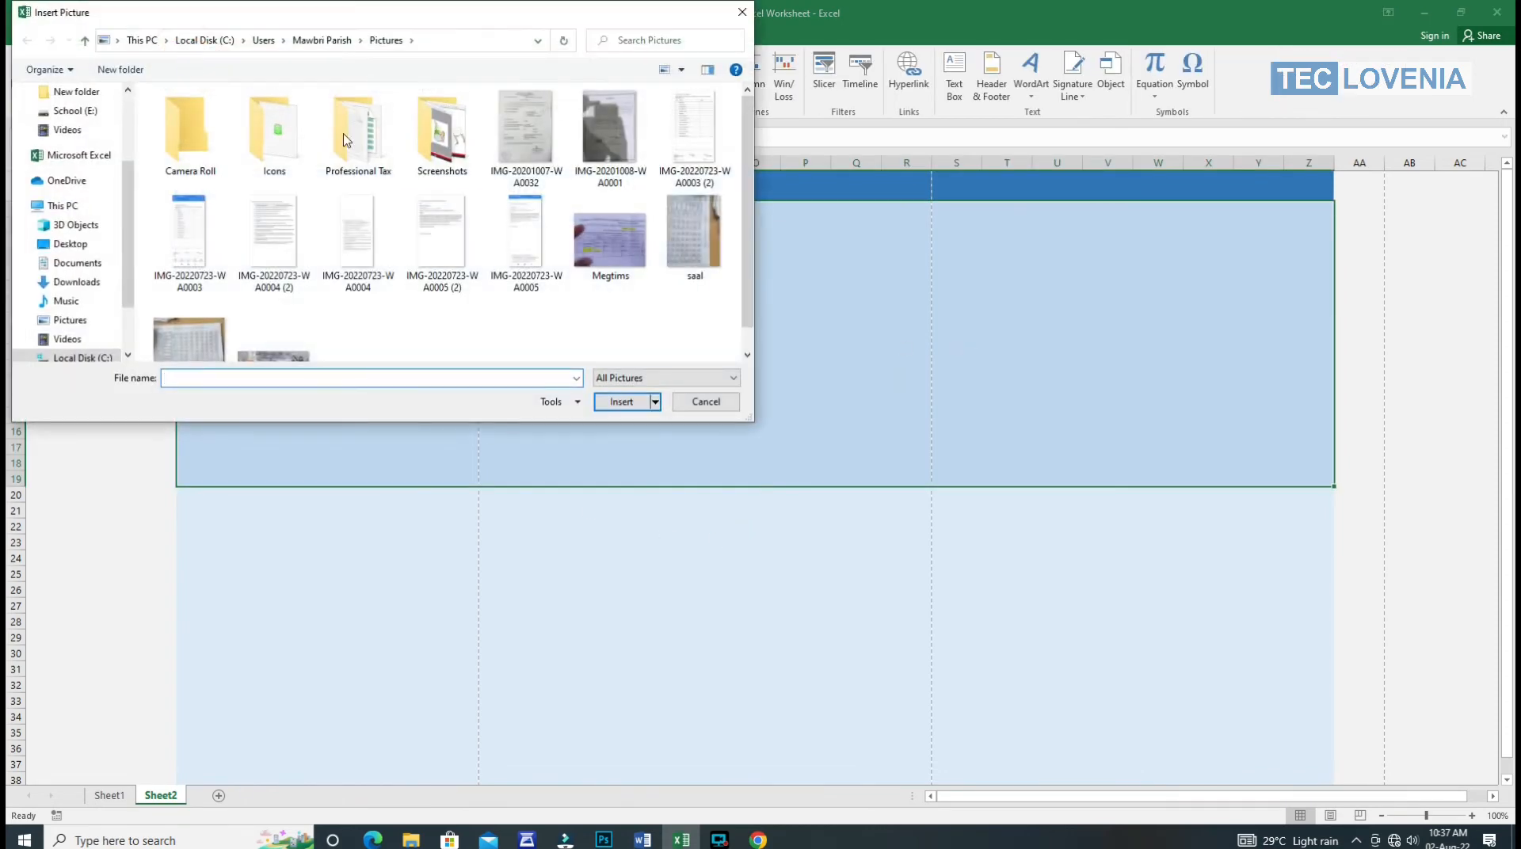
{"action": "left_click", "coordinate": [305, 363]}
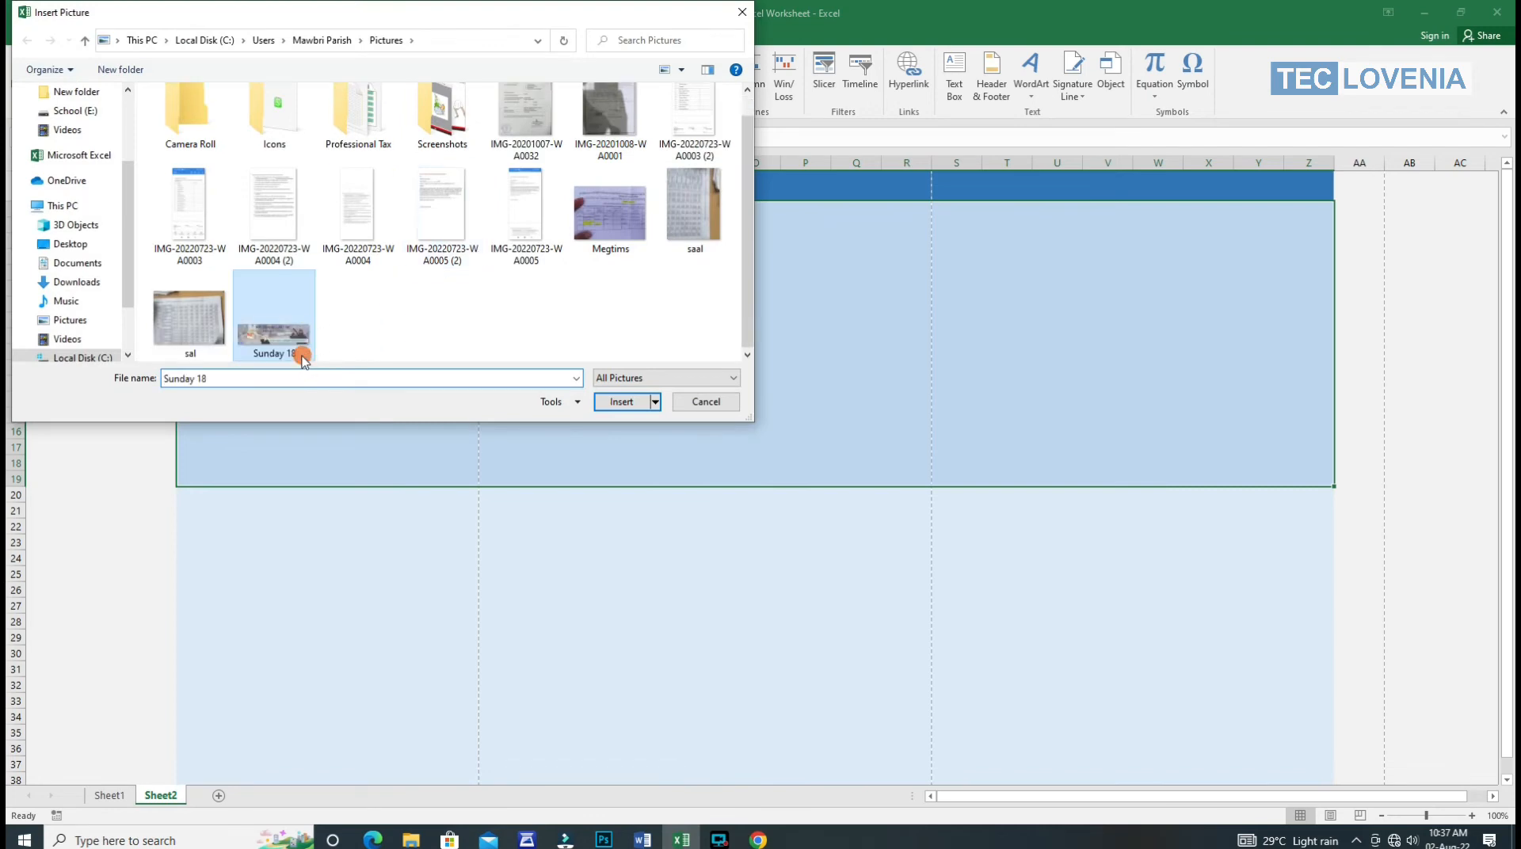
{"action": "left_click", "coordinate": [622, 401]}
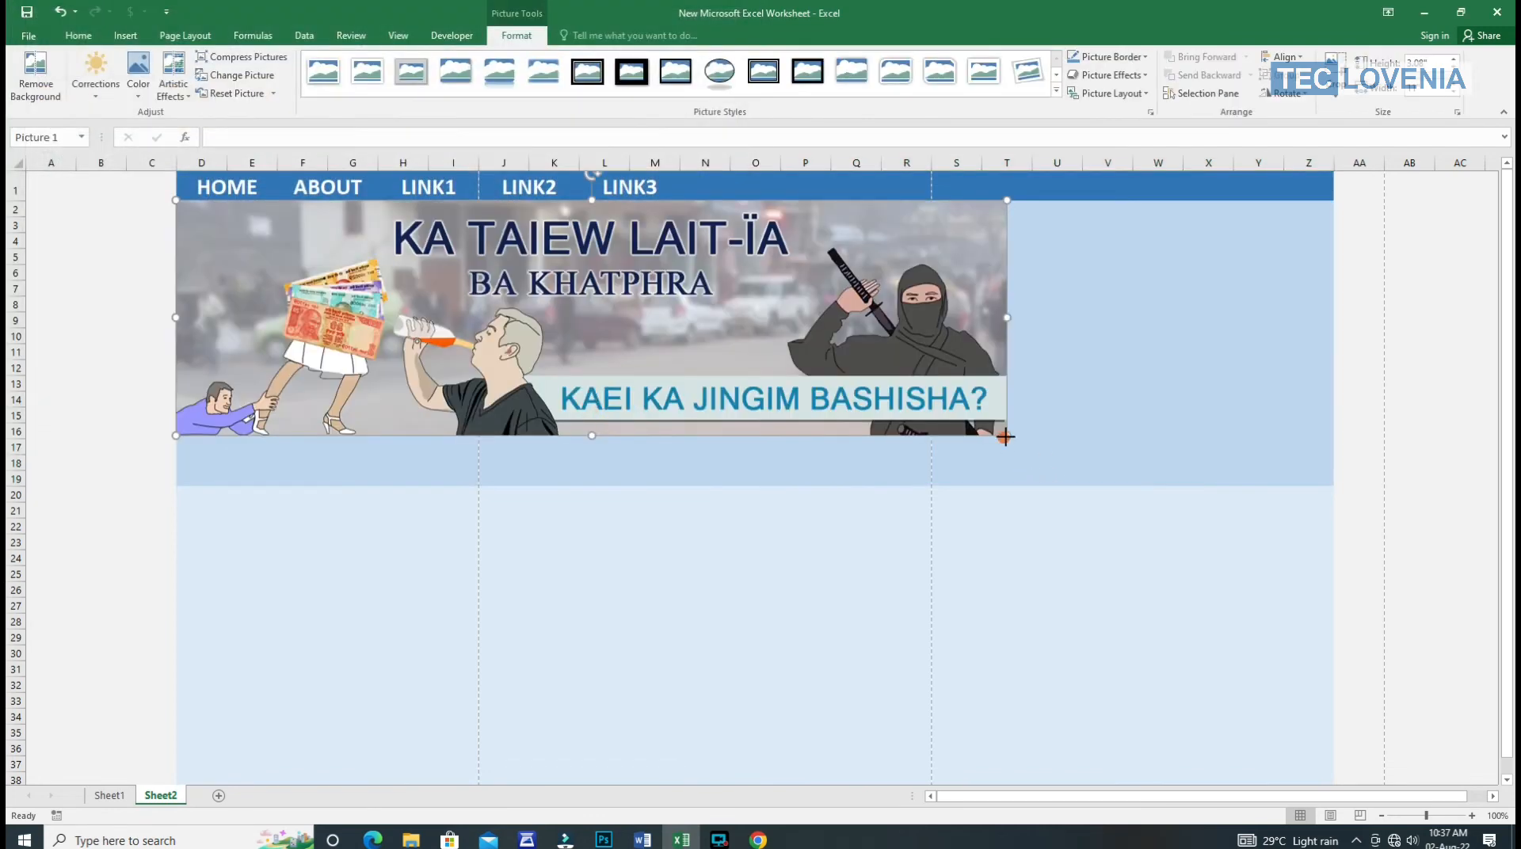
Resize the banner picture to span columns D to Z and rows 2 to 19, directly under the menu row.
{"action": "left_click_drag", "start_coordinate": [1005, 436], "coordinate": [1334, 498]}
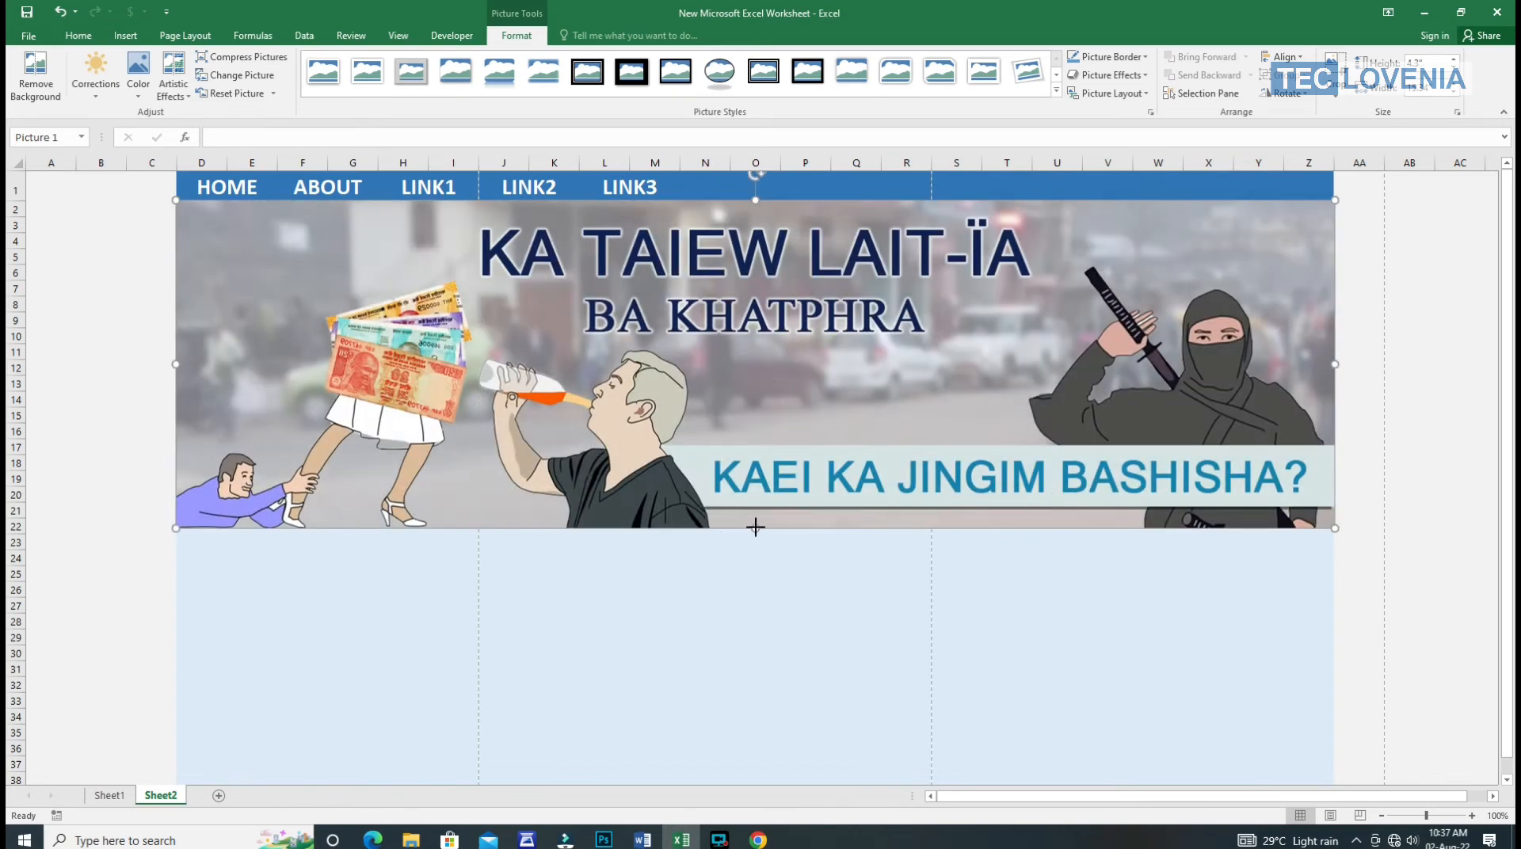
{"action": "left_click_drag", "start_coordinate": [756, 527], "coordinate": [759, 485]}
{"action": "left_click", "coordinate": [1069, 669]}
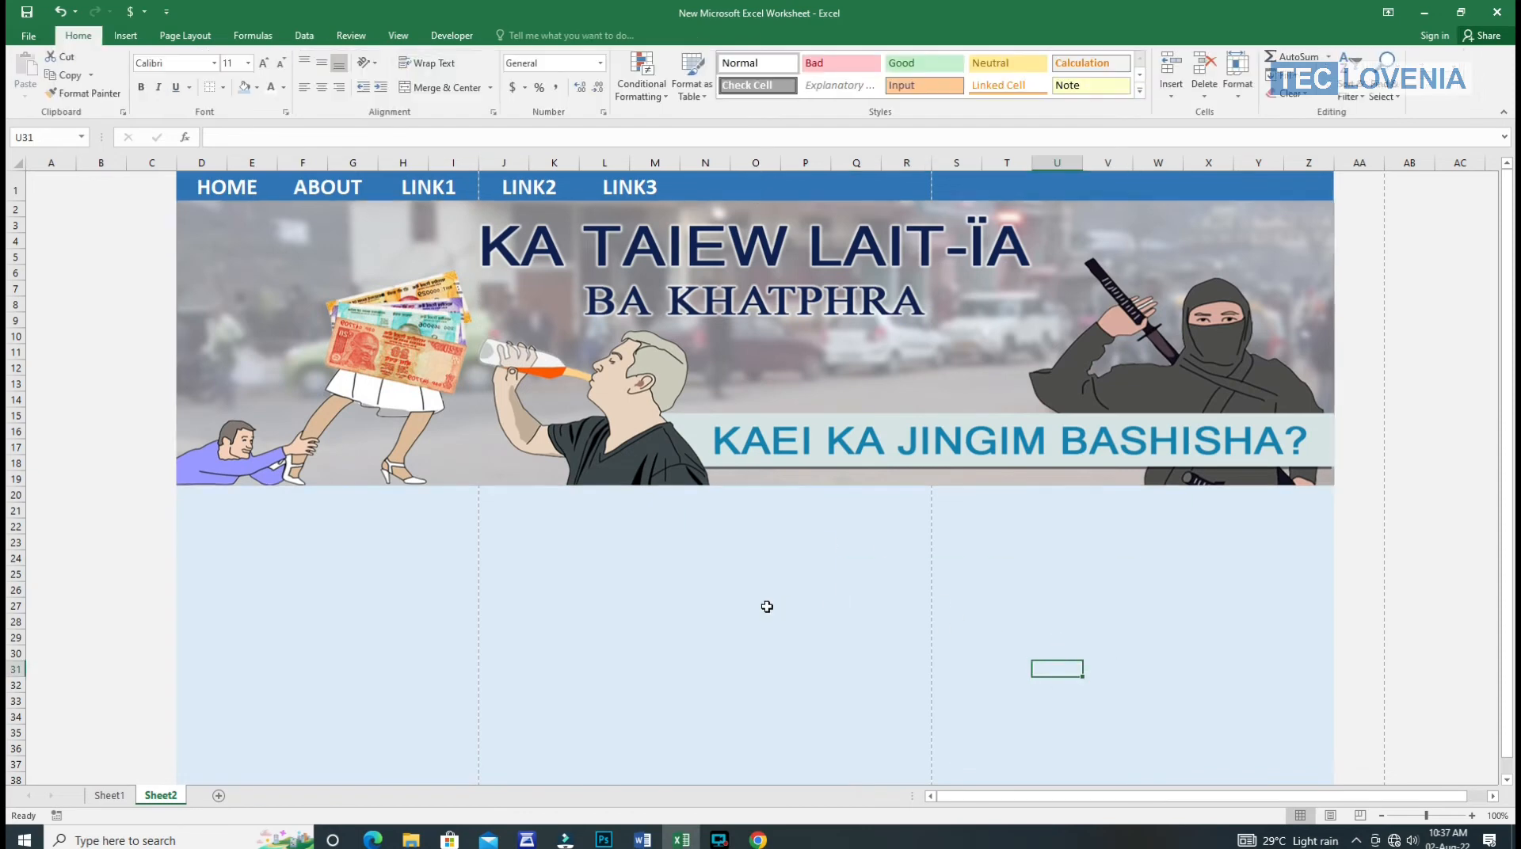
{"action": "left_click", "coordinate": [500, 606]}
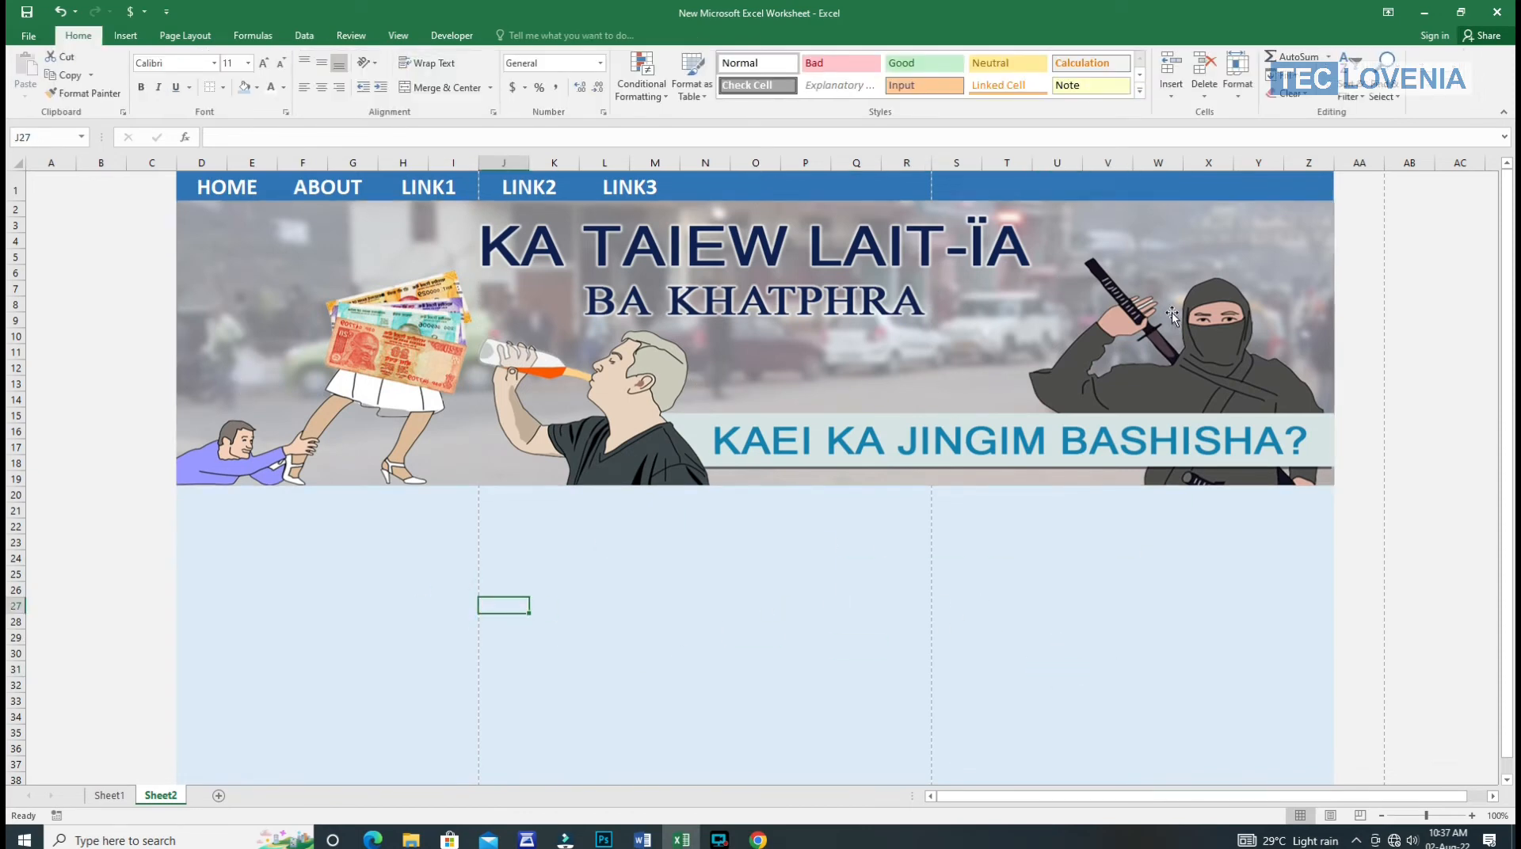
{"action": "left_click", "coordinate": [1264, 300]}
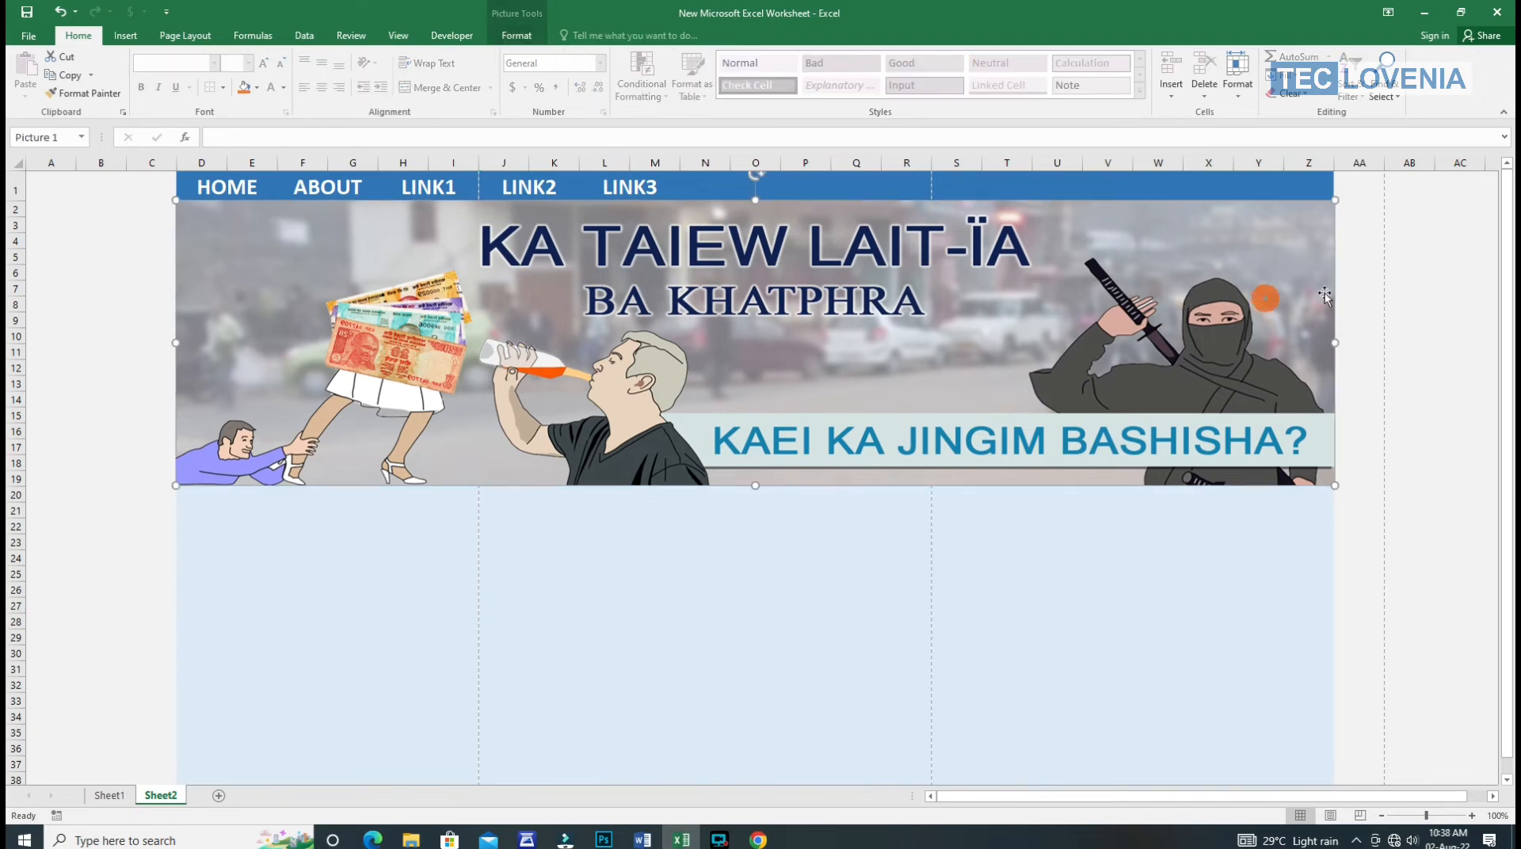
{"action": "left_click_drag", "start_coordinate": [1331, 342], "coordinate": [1333, 344]}
{"action": "left_click", "coordinate": [1204, 588]}
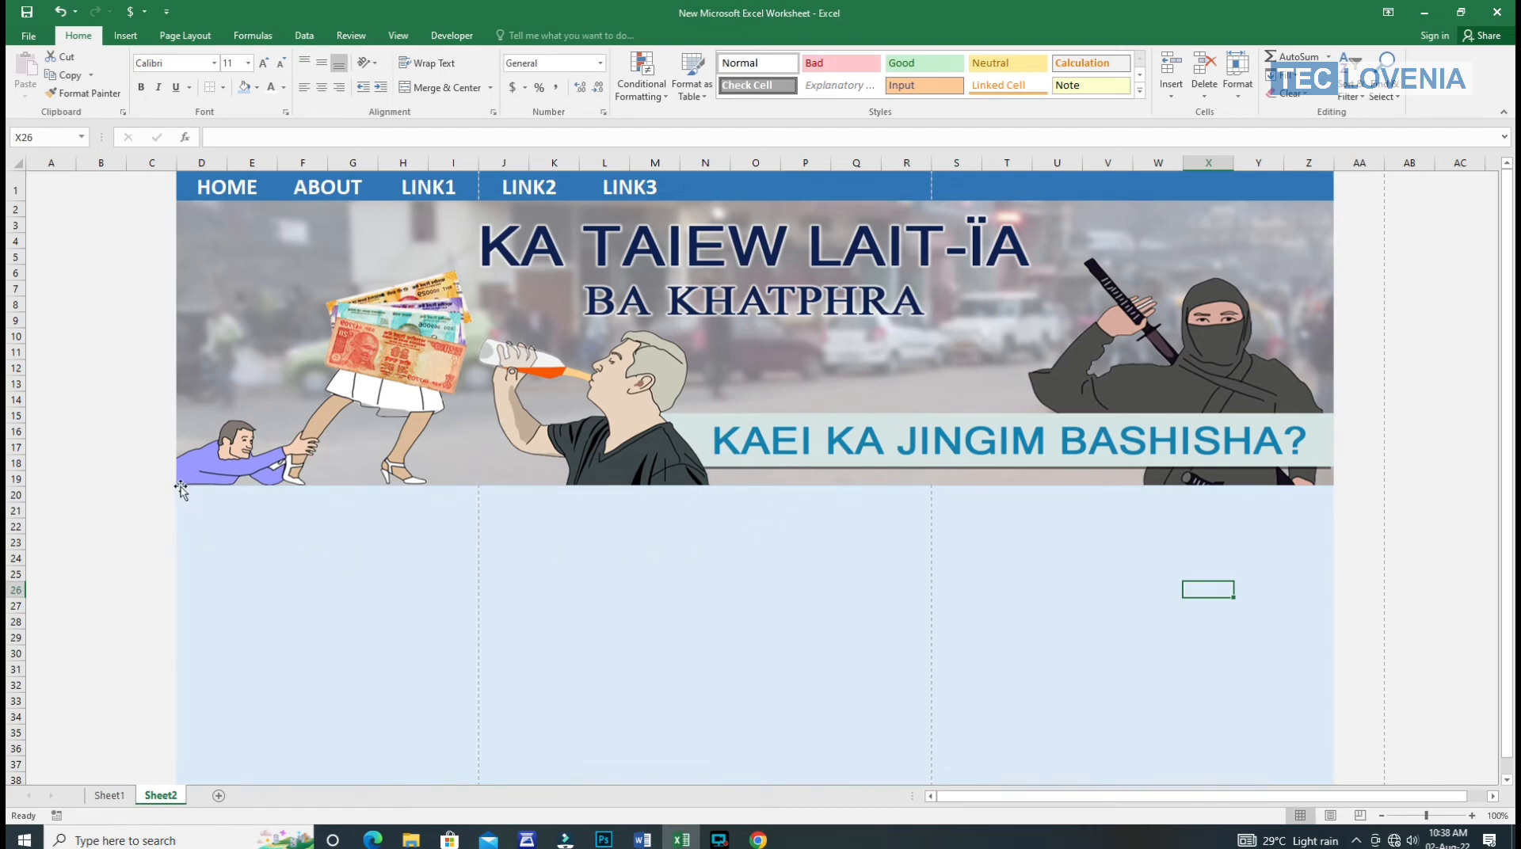
Fill cells D20:I37 below the banner with a medium blue theme color as a side column.
{"action": "mouse_move", "coordinate": [179, 493]}
{"action": "left_mouse_down"}
{"action": "mouse_move", "coordinate": [241, 575]}
{"action": "mouse_move", "coordinate": [452, 763]}
{"action": "left_mouse_up"}
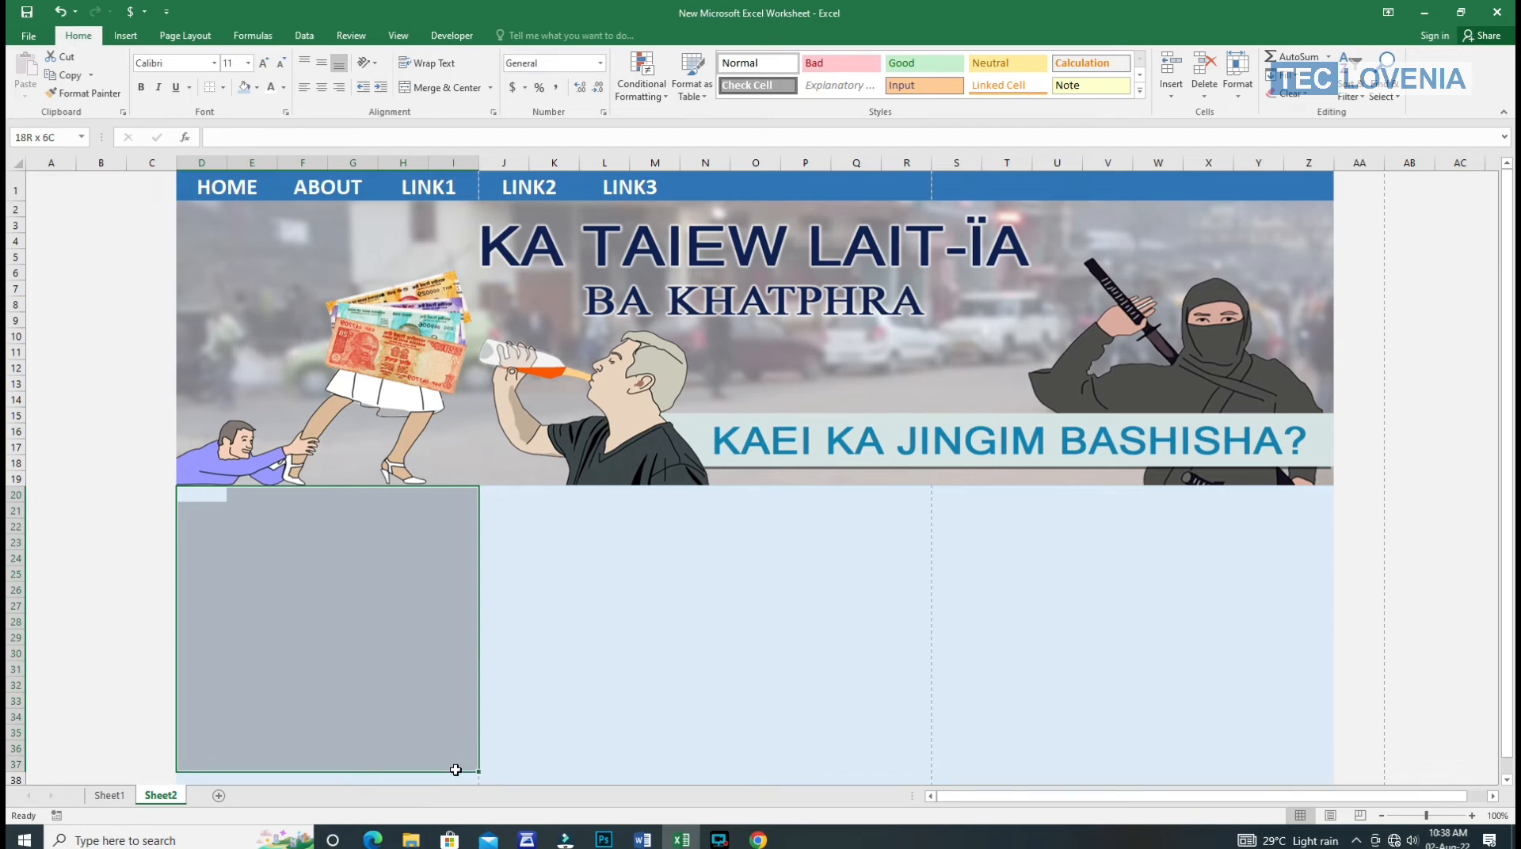
{"action": "left_click_drag", "start_coordinate": [455, 770], "coordinate": [459, 761]}
{"action": "scroll", "coordinate": [558, 697], "scroll_direction": "down", "scroll_amount": 1}
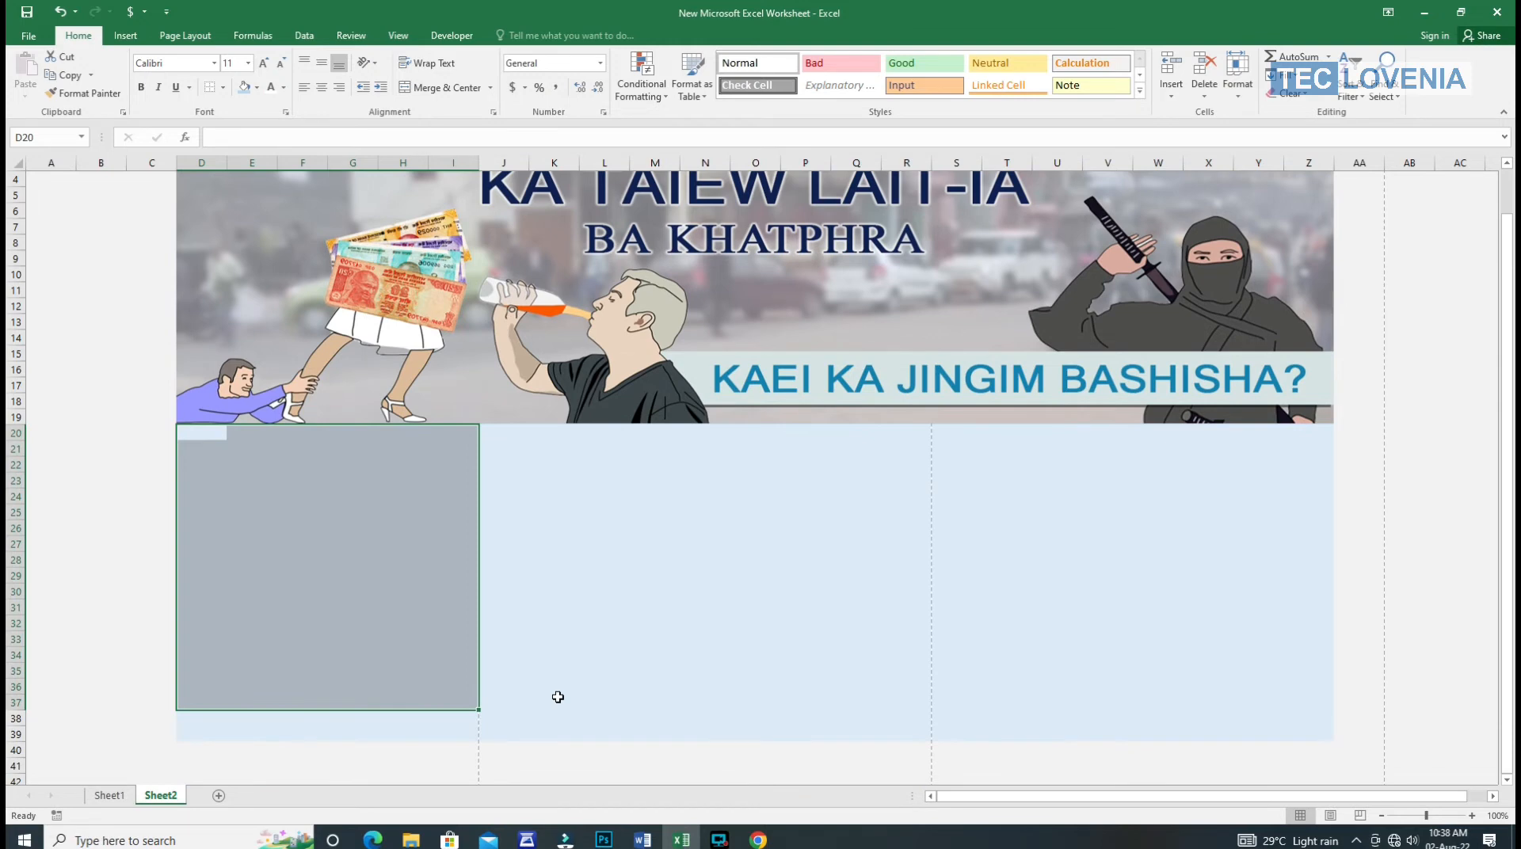
{"action": "scroll", "coordinate": [557, 697], "scroll_direction": "up", "scroll_amount": 1}
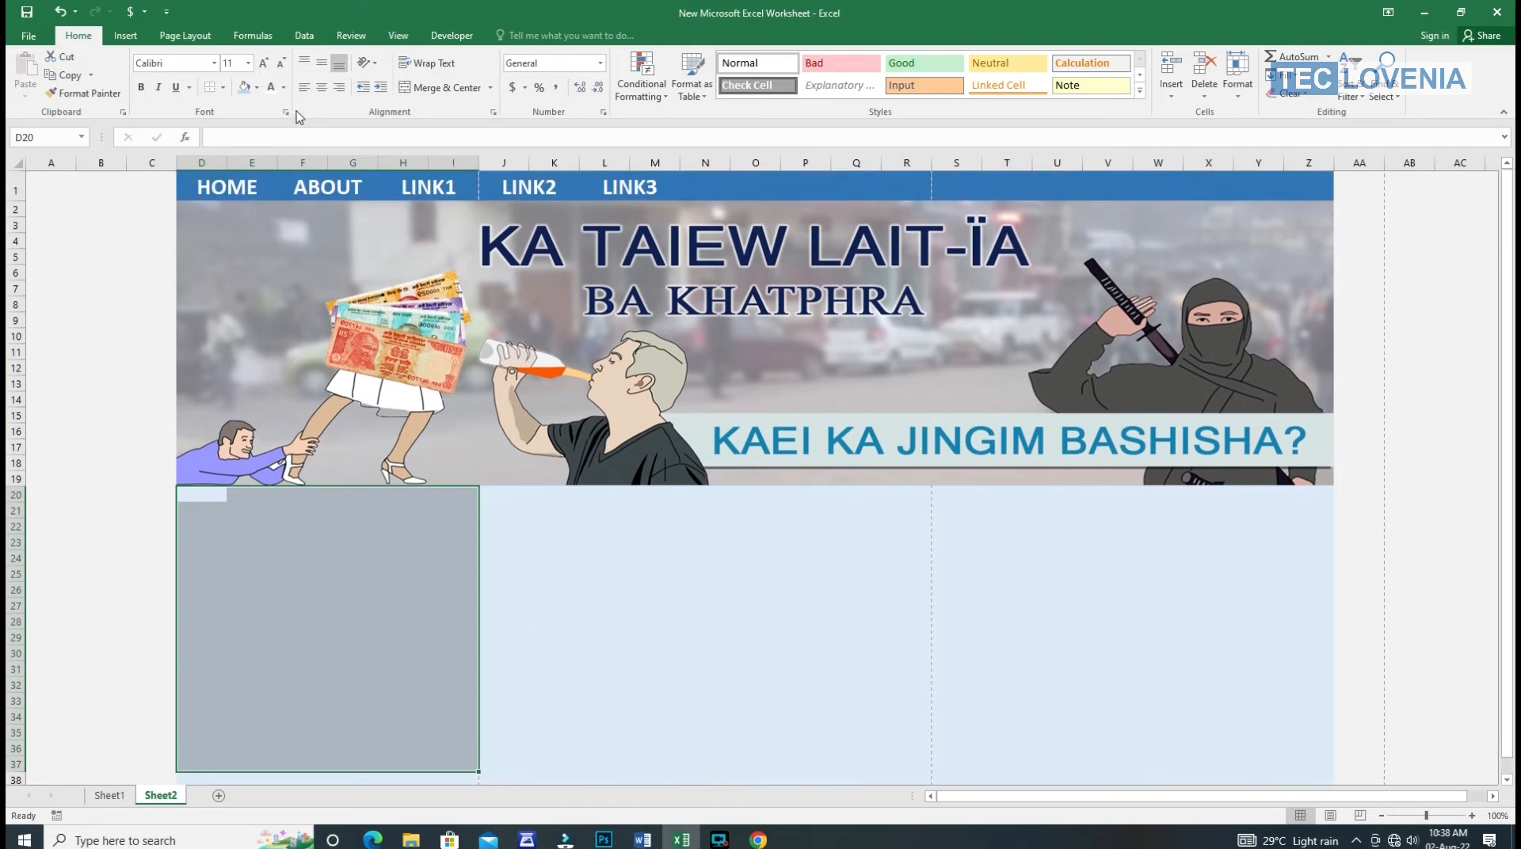
{"action": "left_click", "coordinate": [256, 87]}
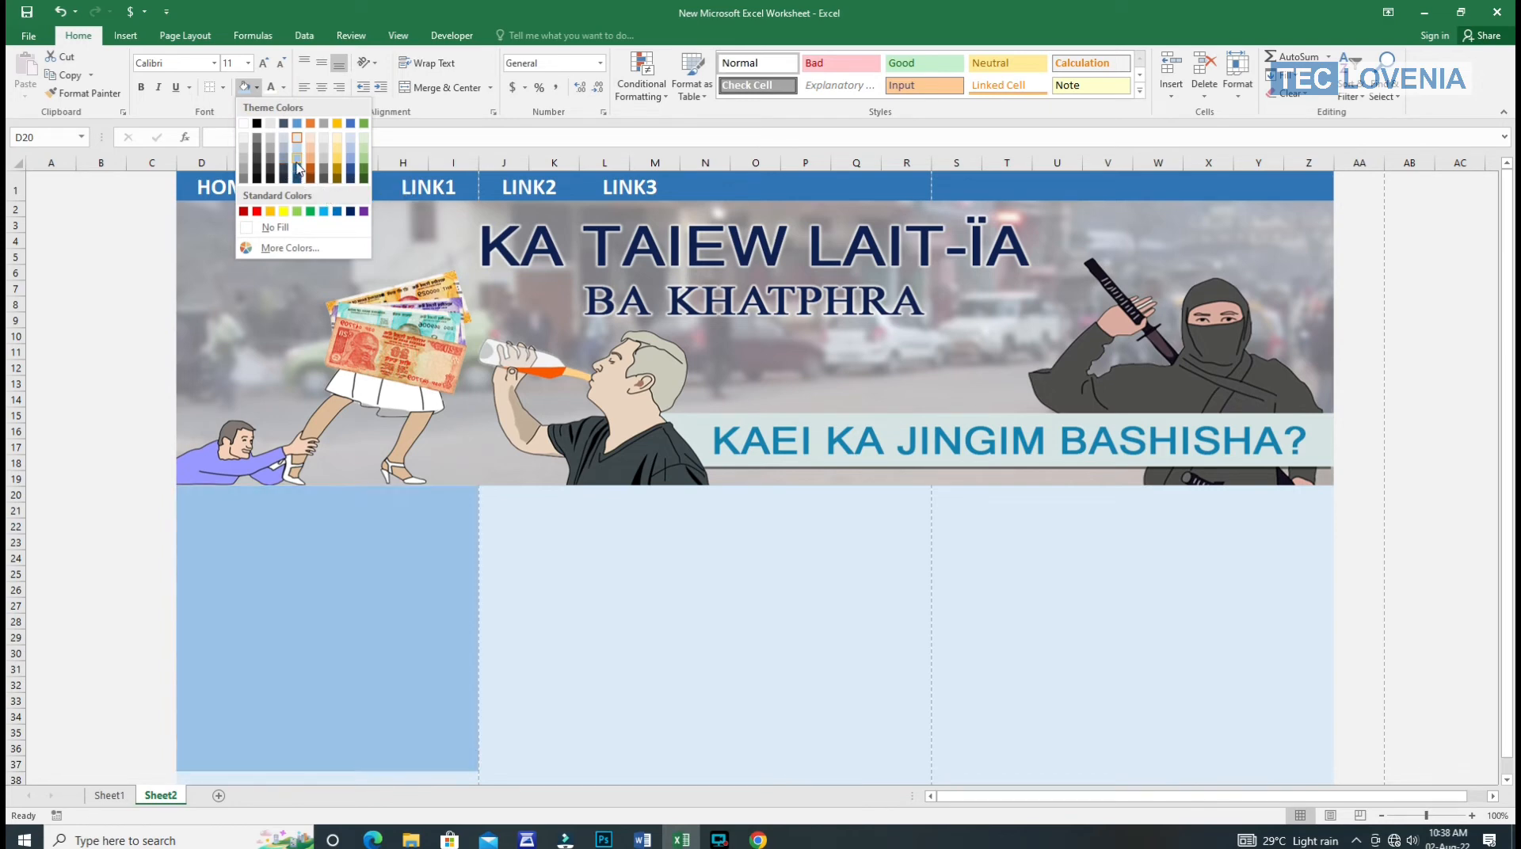
{"action": "left_click", "coordinate": [297, 166]}
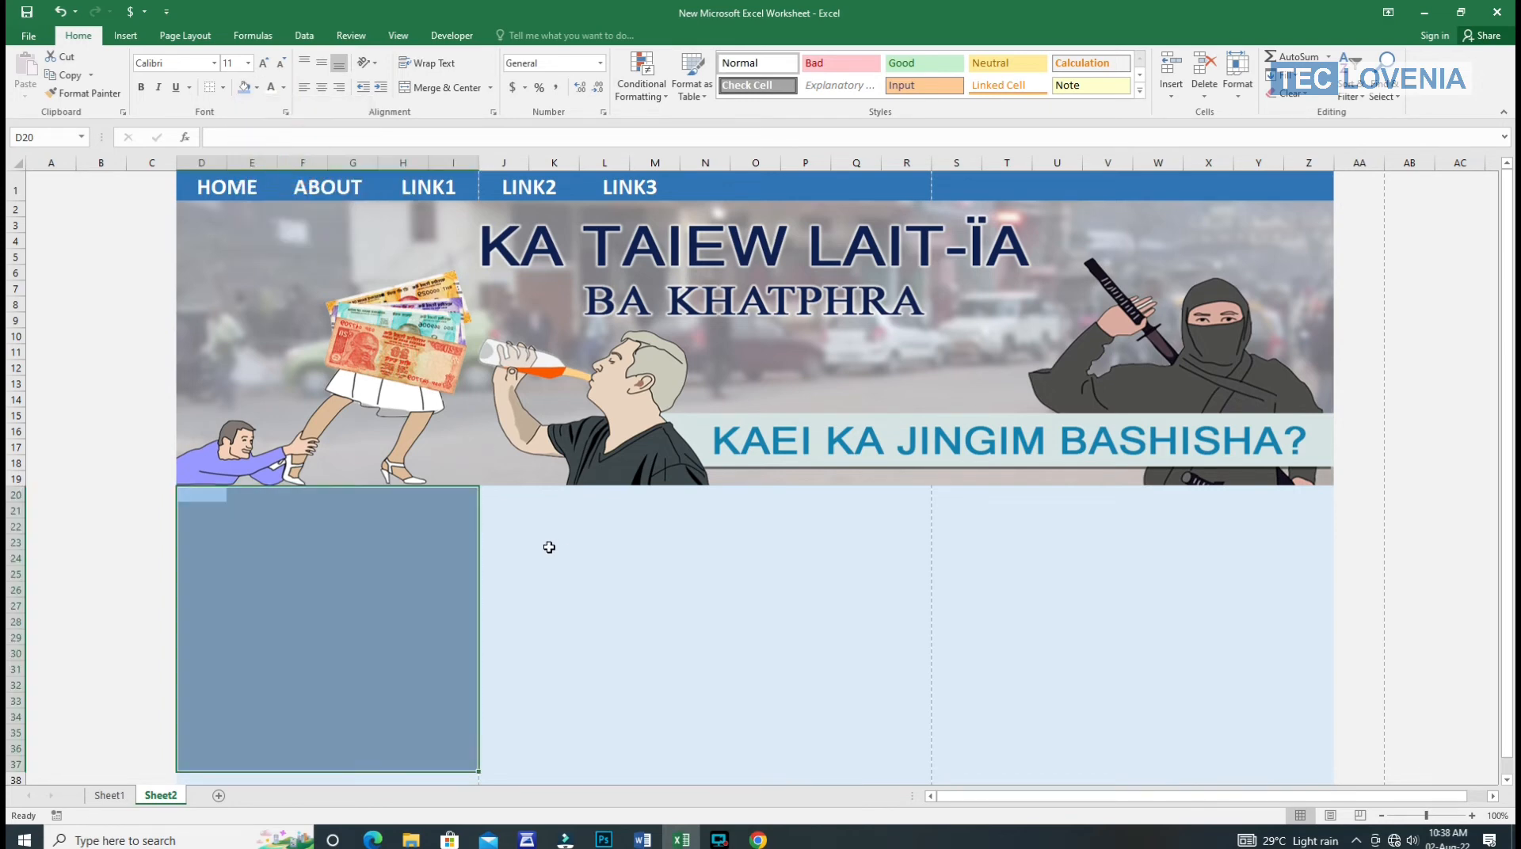
{"action": "left_click", "coordinate": [549, 546]}
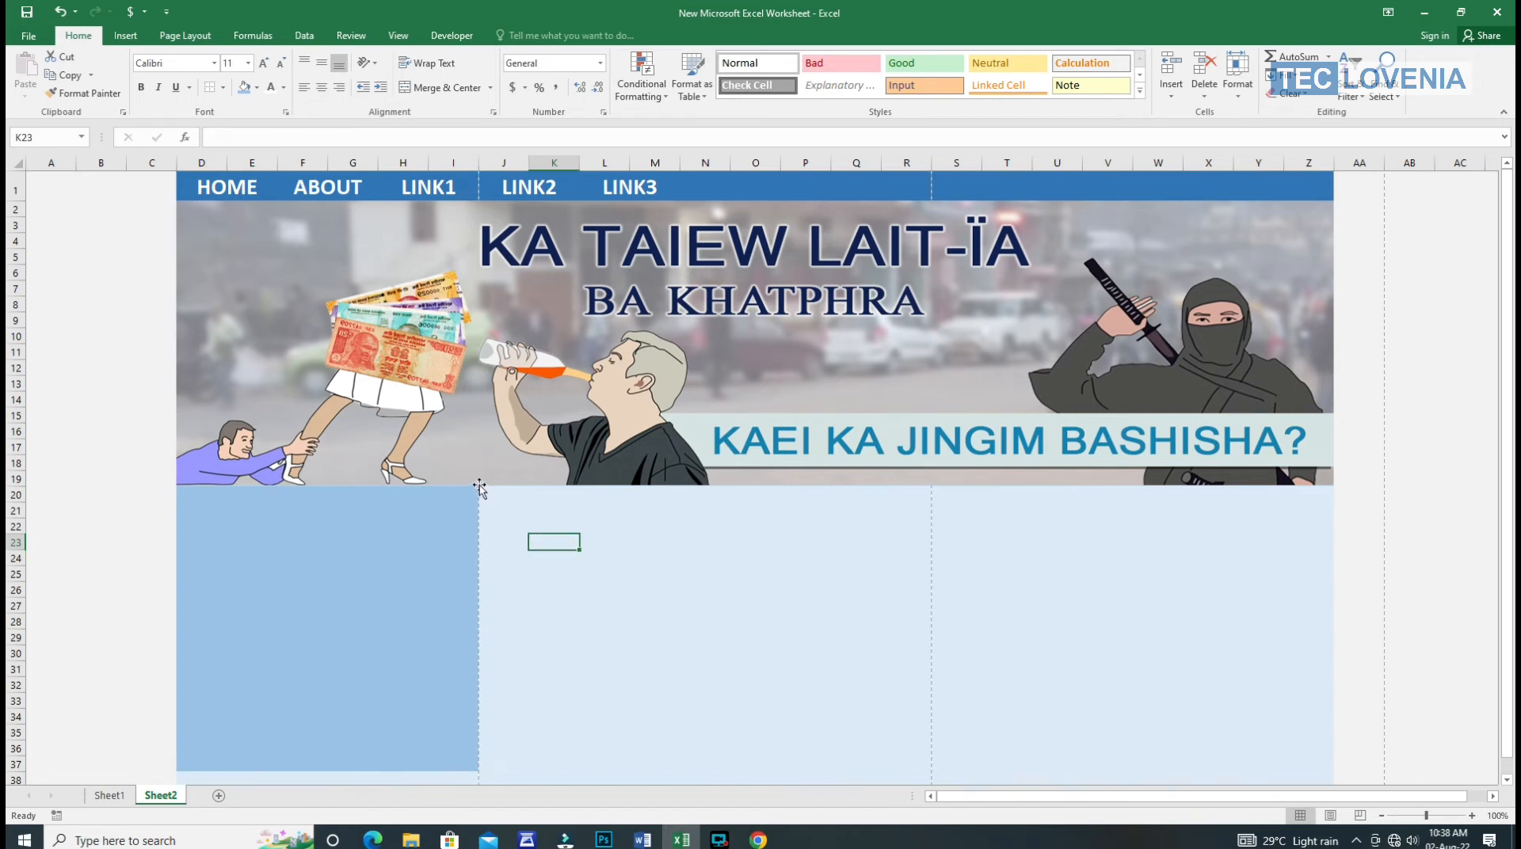
Merge and center cells J20:R37 as the middle content block.
{"action": "left_click_drag", "start_coordinate": [485, 496], "coordinate": [903, 761]}
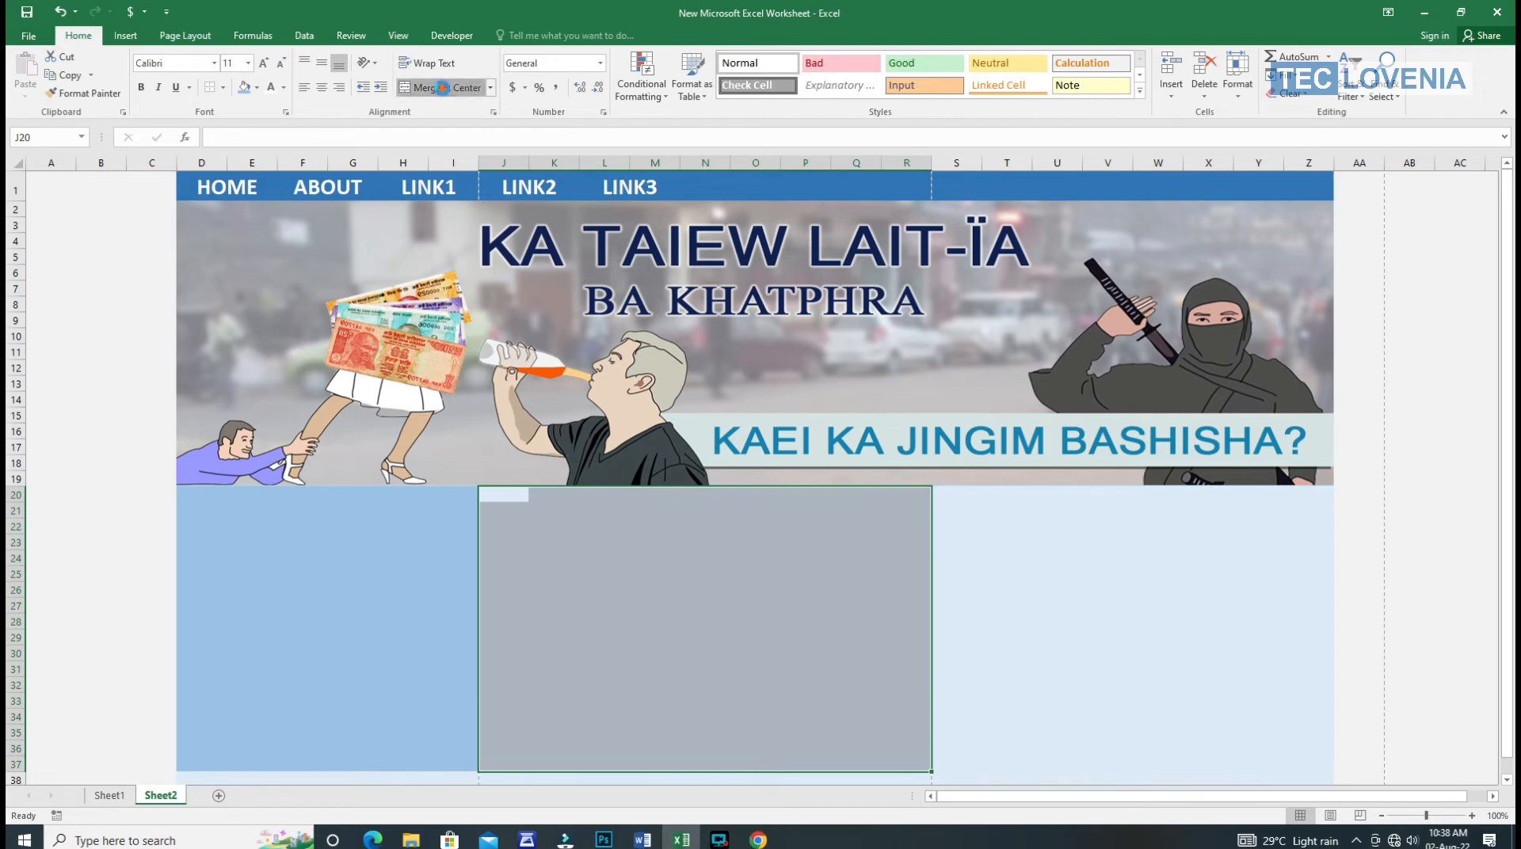
{"action": "left_click", "coordinate": [444, 87]}
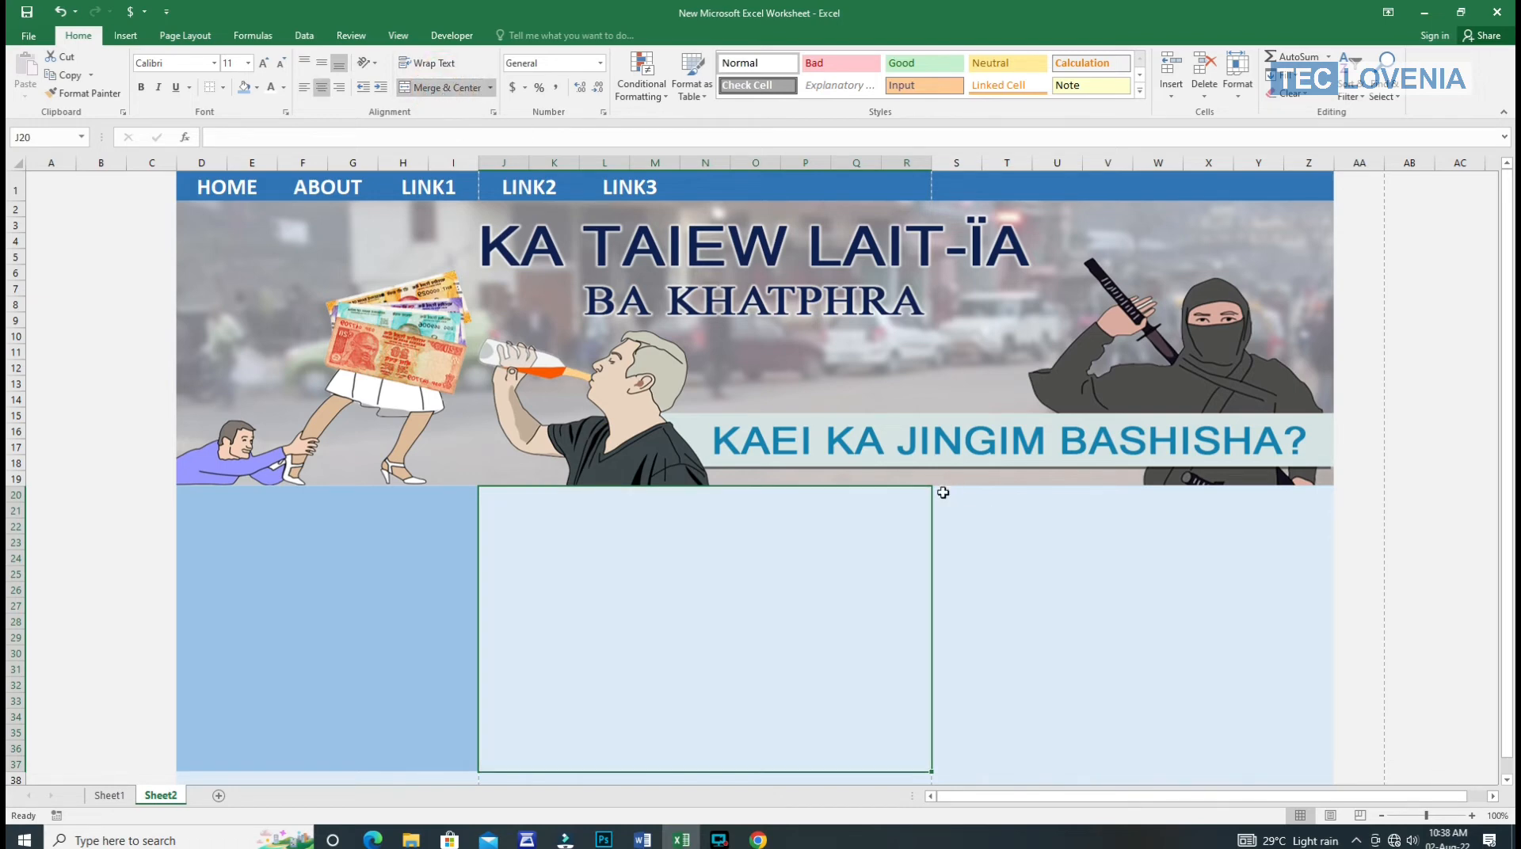
{"action": "left_click_drag", "start_coordinate": [943, 493], "coordinate": [1302, 768]}
{"action": "scroll", "coordinate": [1253, 740], "scroll_direction": "down", "scroll_amount": 1}
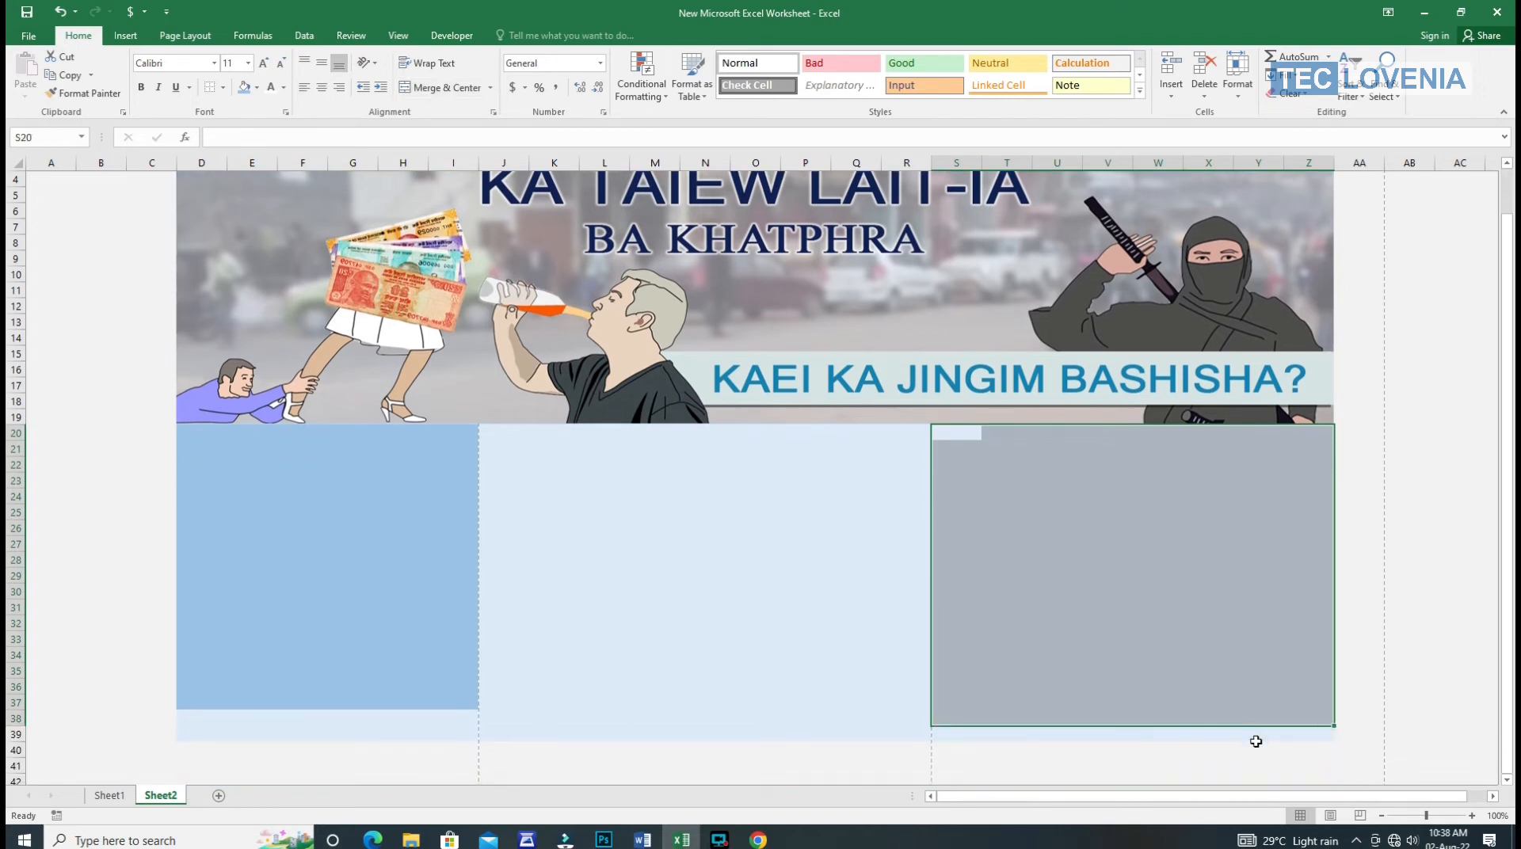
{"action": "left_click", "coordinate": [1228, 693]}
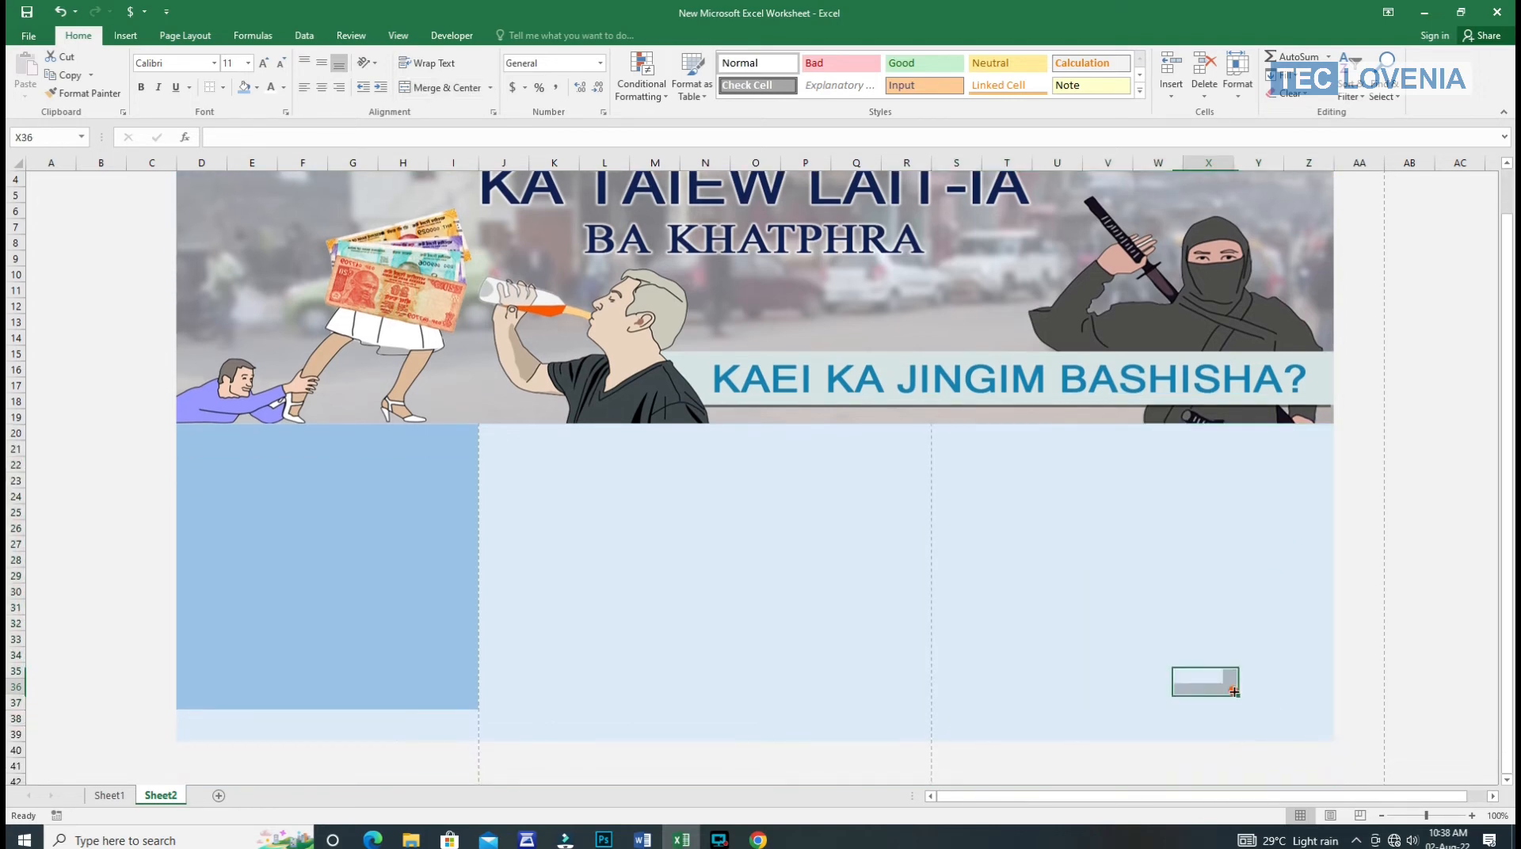
{"action": "left_click", "coordinate": [779, 646]}
{"action": "left_click", "coordinate": [1042, 636]}
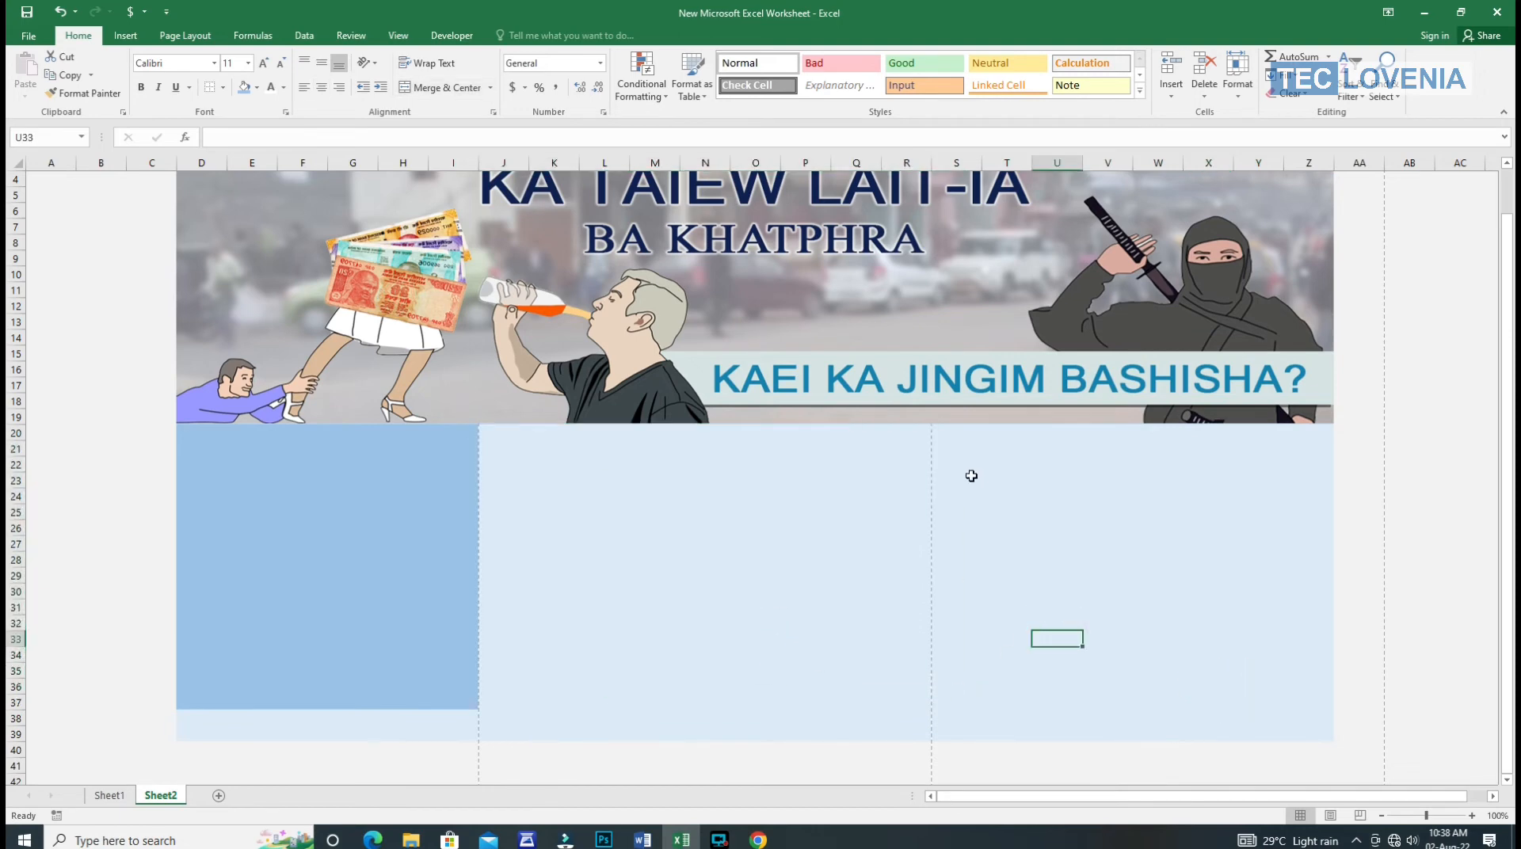
{"action": "left_click_drag", "start_coordinate": [940, 429], "coordinate": [950, 521]}
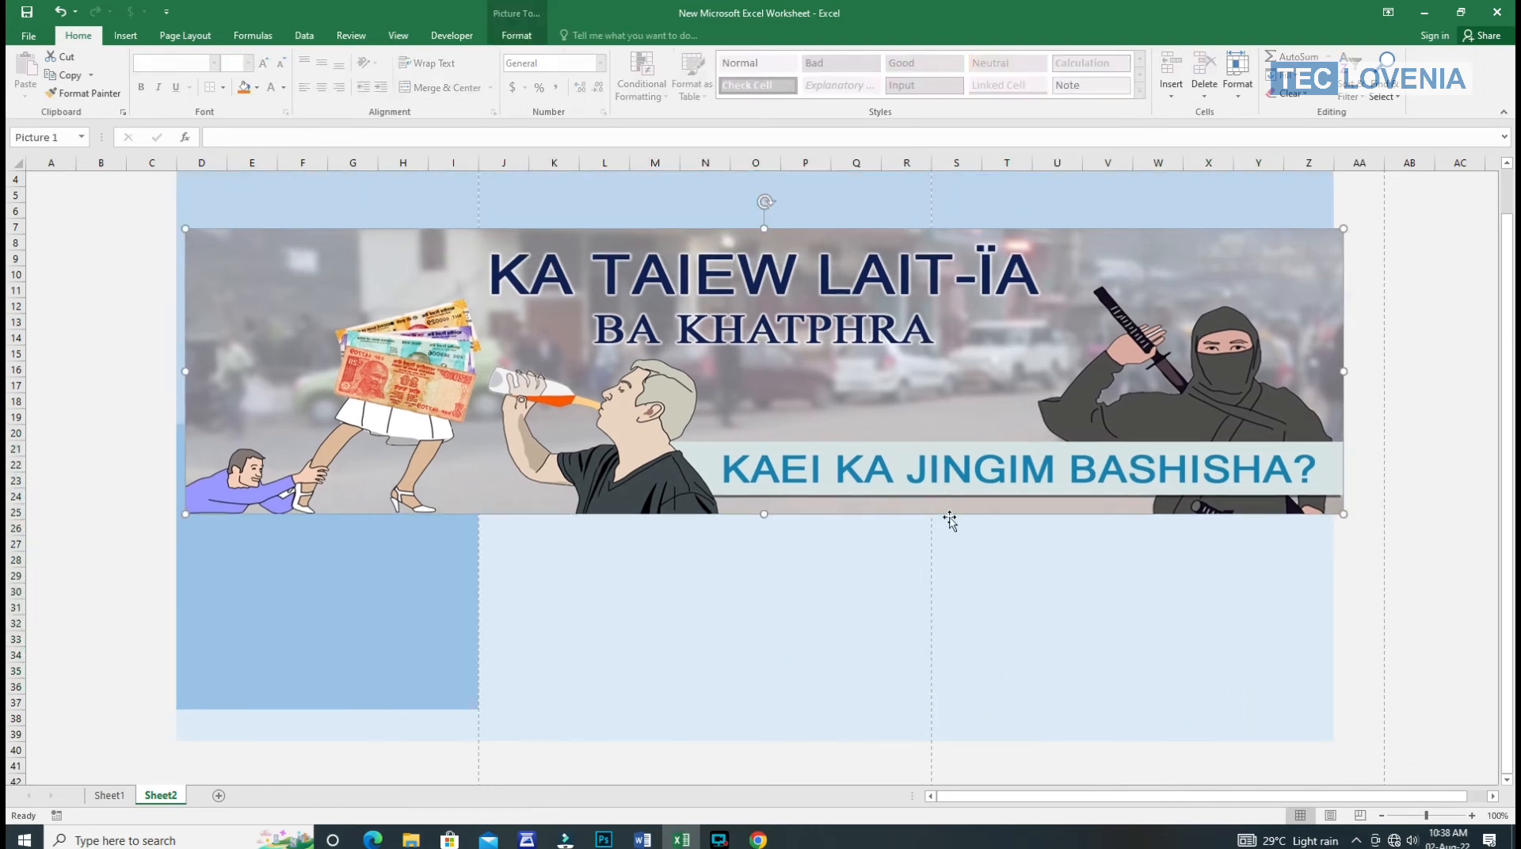
{"action": "key", "text": "ctrl+z"}
Fill cells S20:Z37 below the banner with the same medium blue theme color as the column in D20:I37.
{"action": "scroll", "coordinate": [947, 516], "scroll_direction": "down", "scroll_amount": 2}
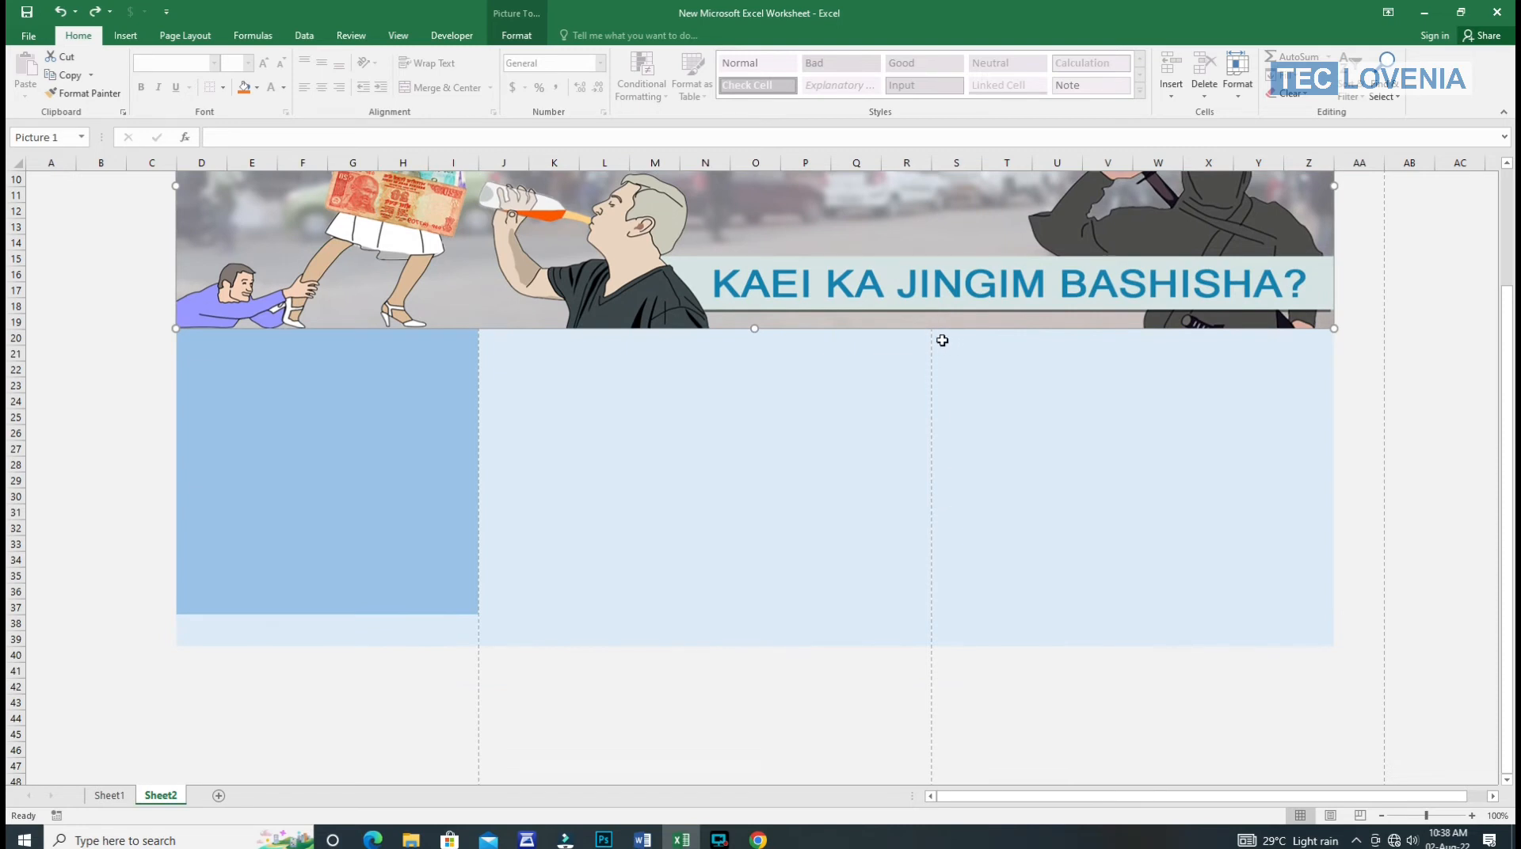
{"action": "left_click_drag", "start_coordinate": [941, 340], "coordinate": [1309, 603]}
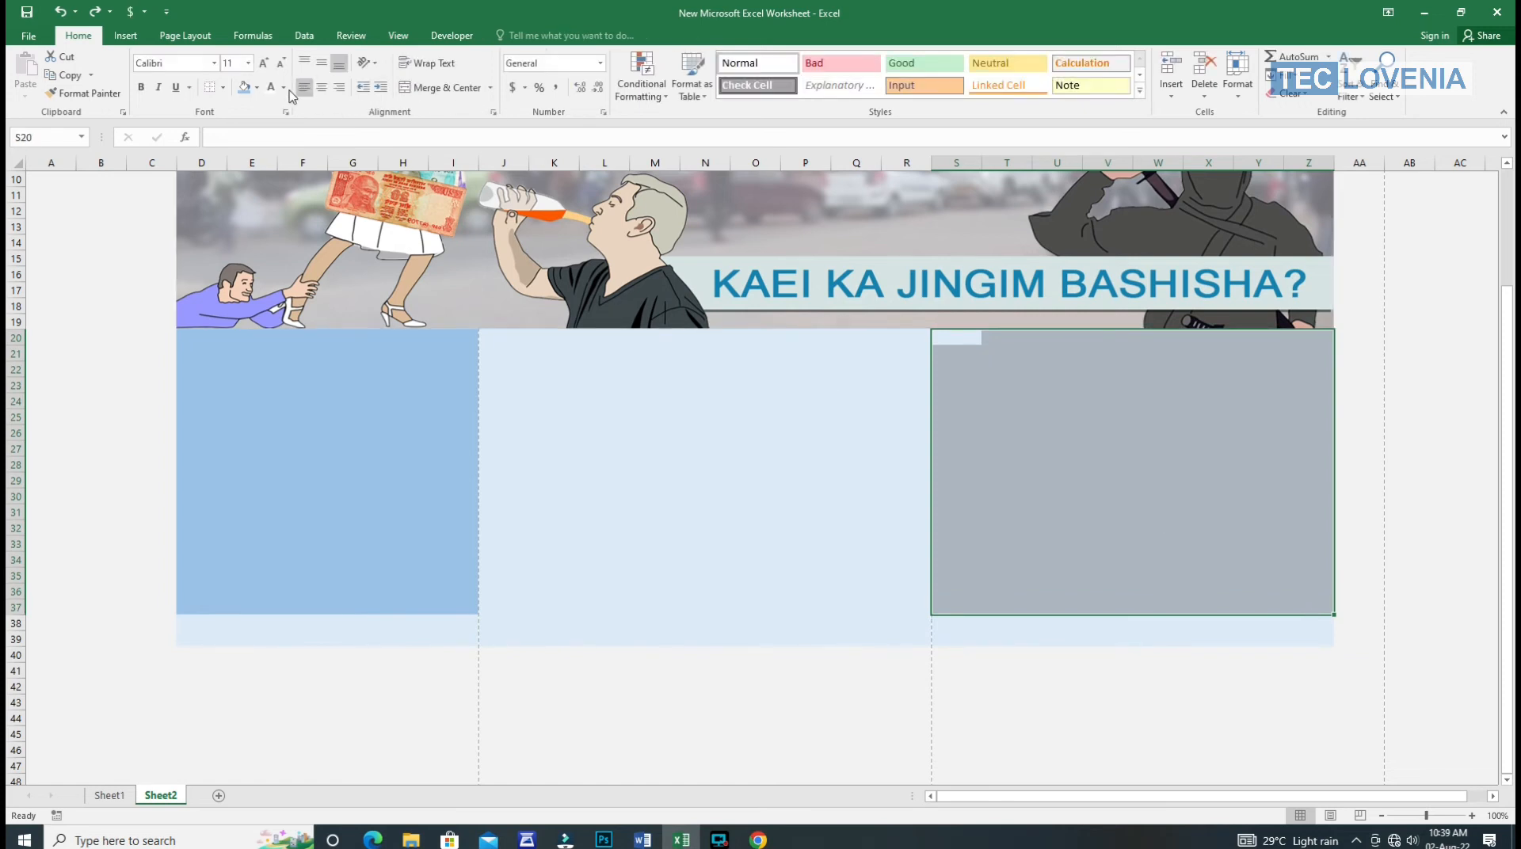
{"action": "left_click", "coordinate": [255, 89]}
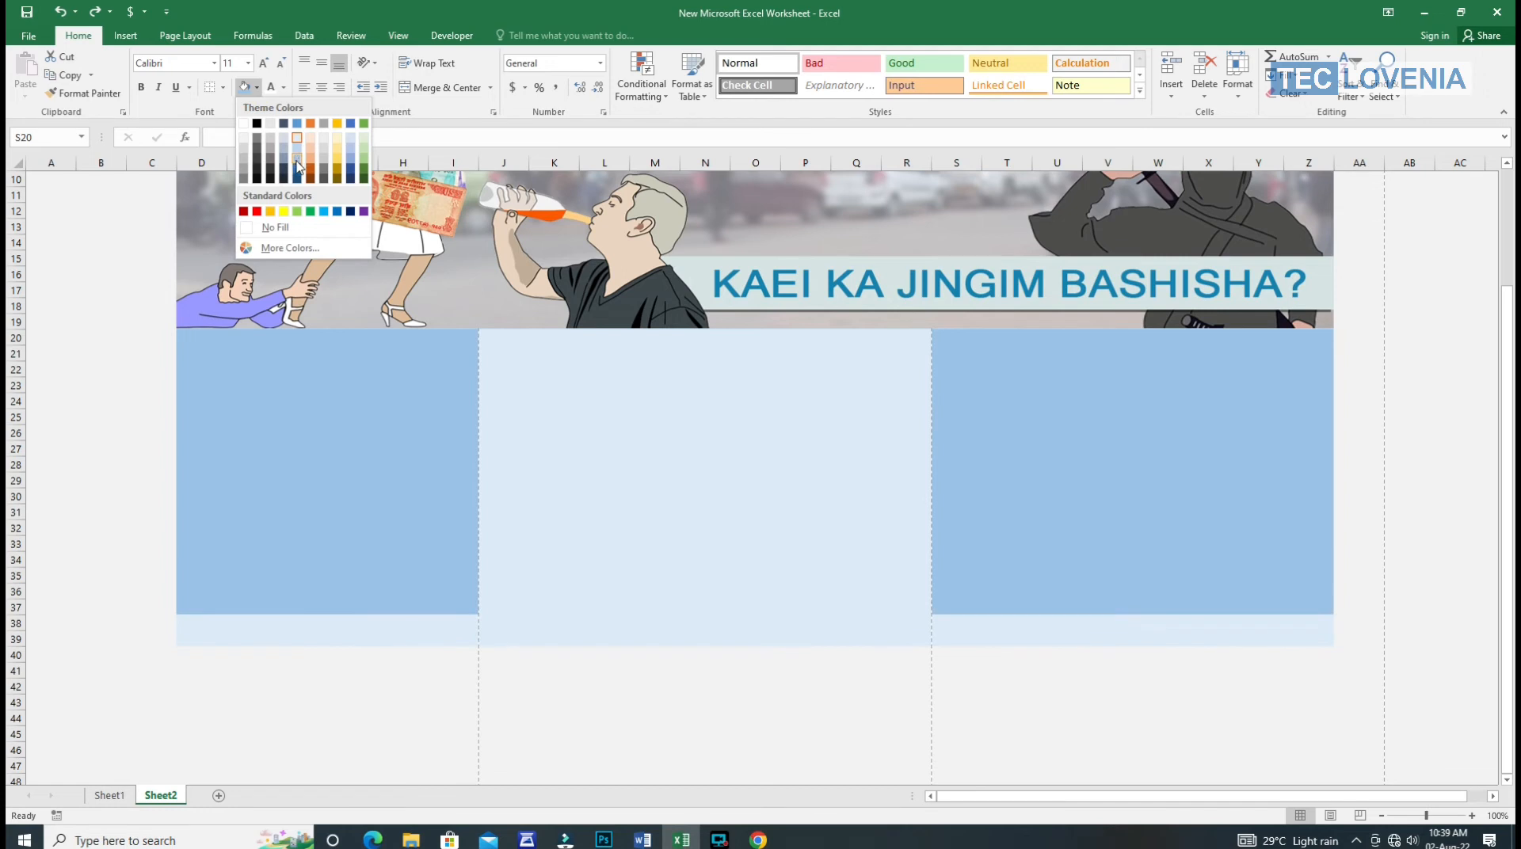
{"action": "left_click", "coordinate": [297, 163]}
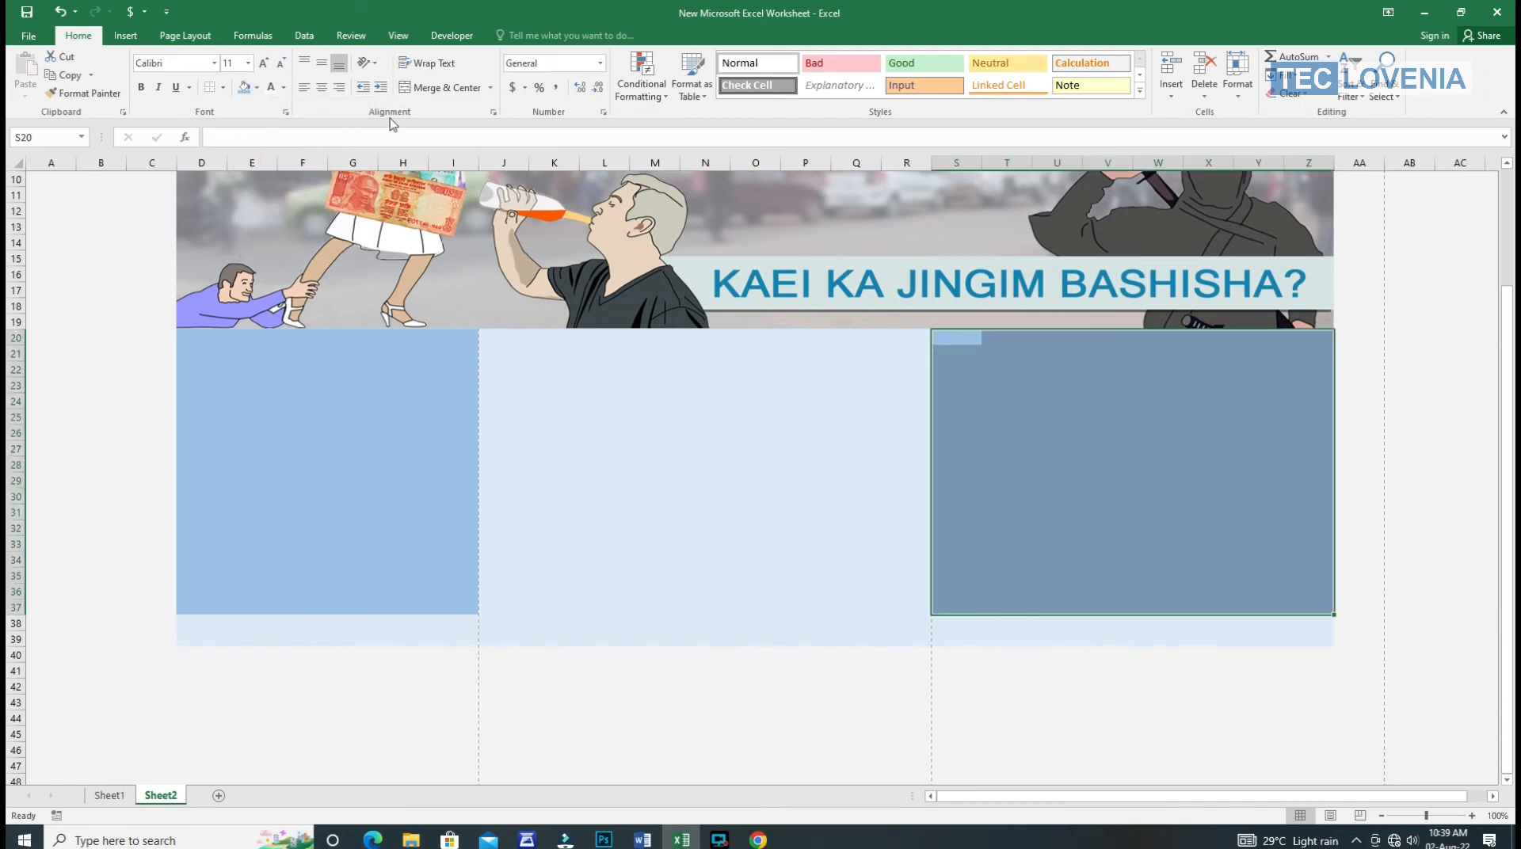
{"action": "left_click", "coordinate": [686, 465]}
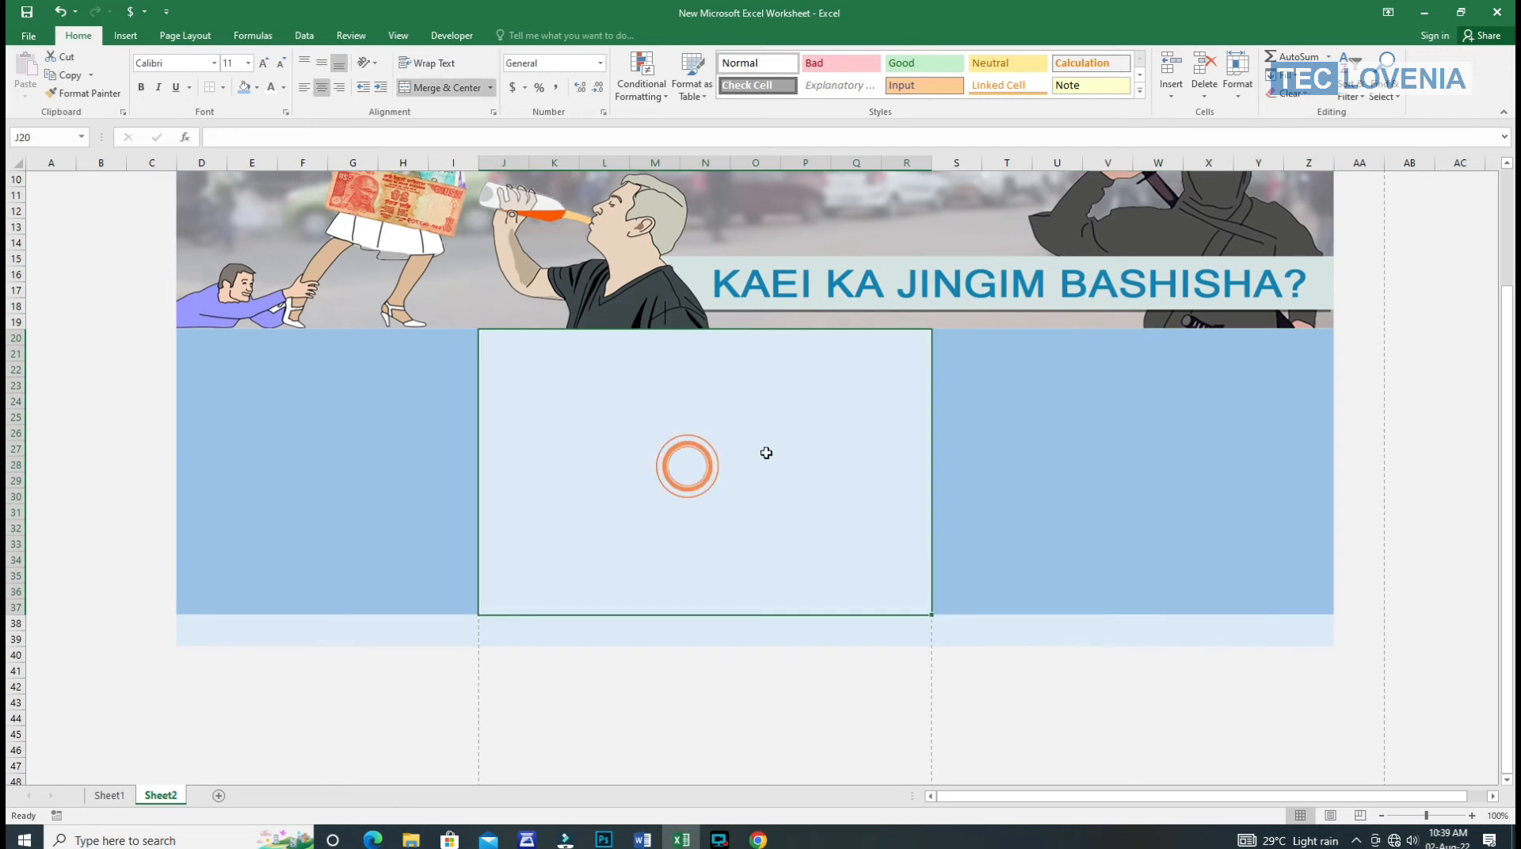
{"action": "left_click", "coordinate": [1159, 512]}
{"action": "left_click", "coordinate": [863, 509]}
{"action": "left_click", "coordinate": [1107, 545]}
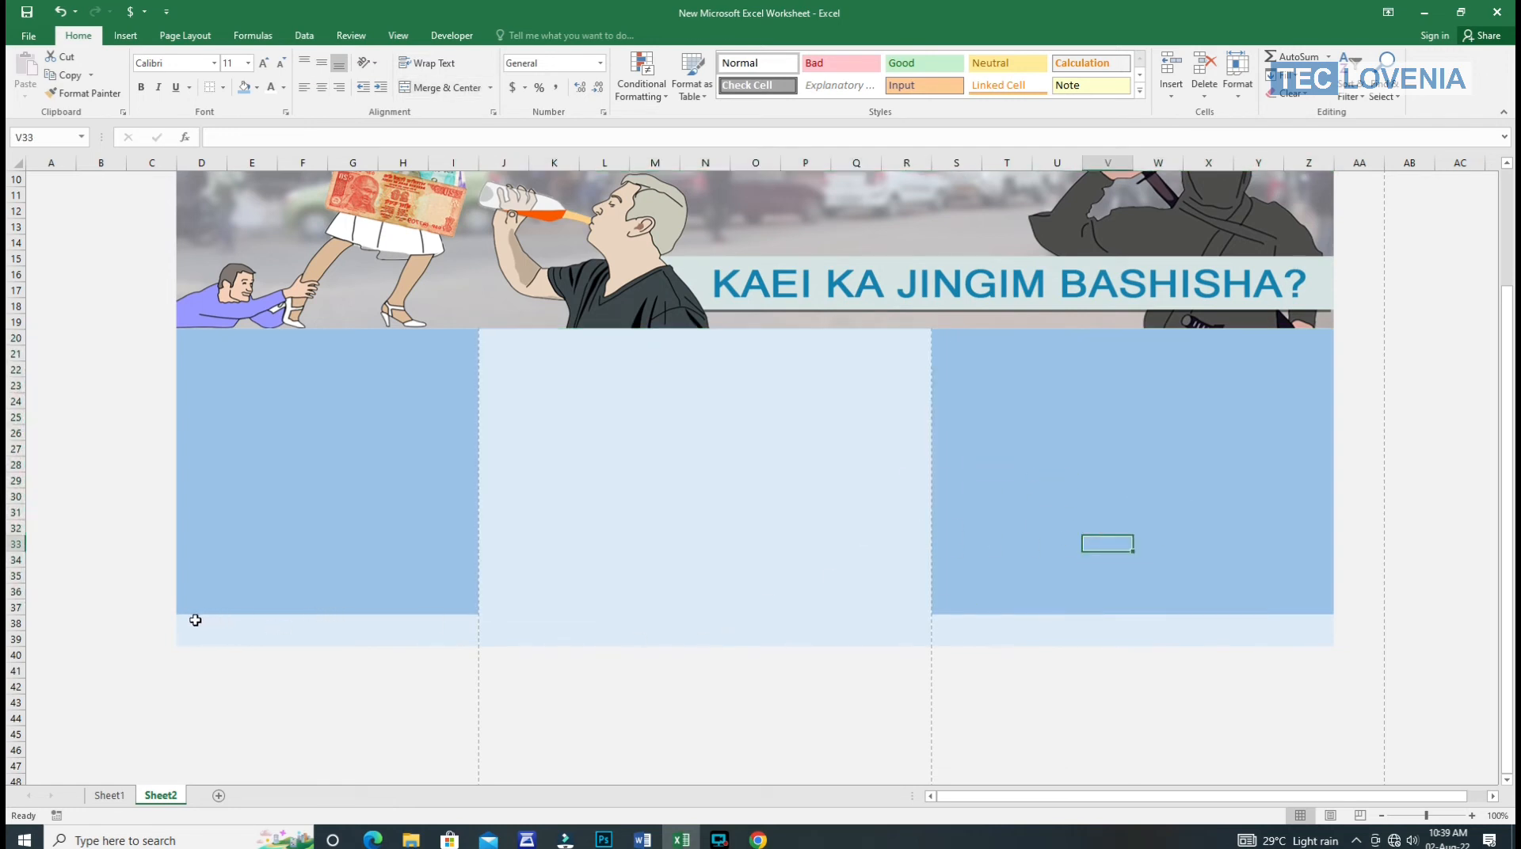
Merge and center cells D38:Z39 as a footer row and format it for middle-aligned, 18 pt dark blue text.
{"action": "left_click_drag", "start_coordinate": [190, 618], "coordinate": [1312, 636]}
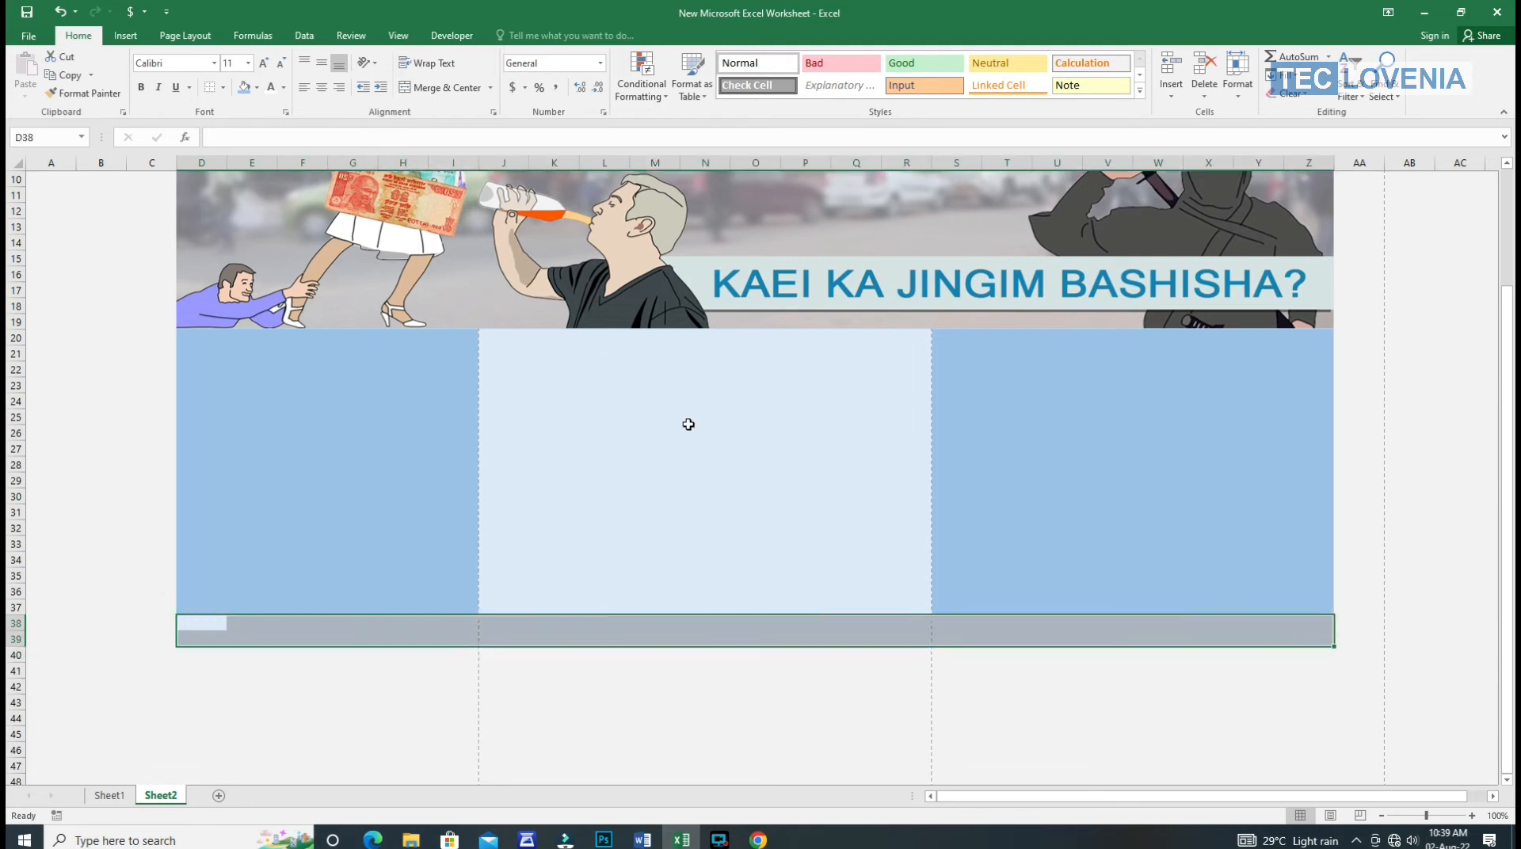
{"action": "left_click", "coordinate": [434, 88]}
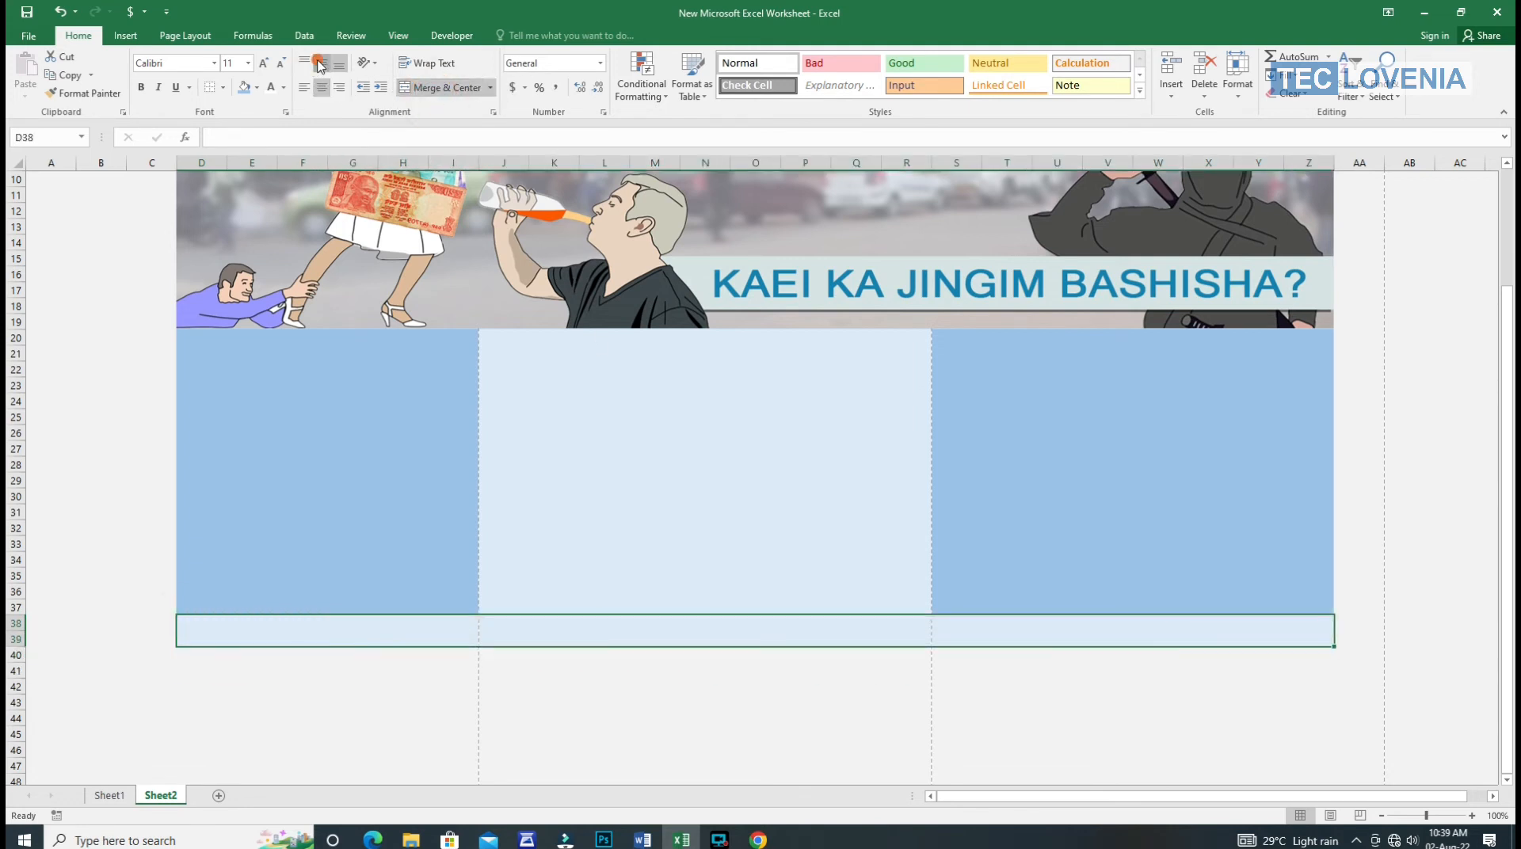
{"action": "left_click", "coordinate": [263, 64]}
{"action": "left_click", "coordinate": [262, 63]}
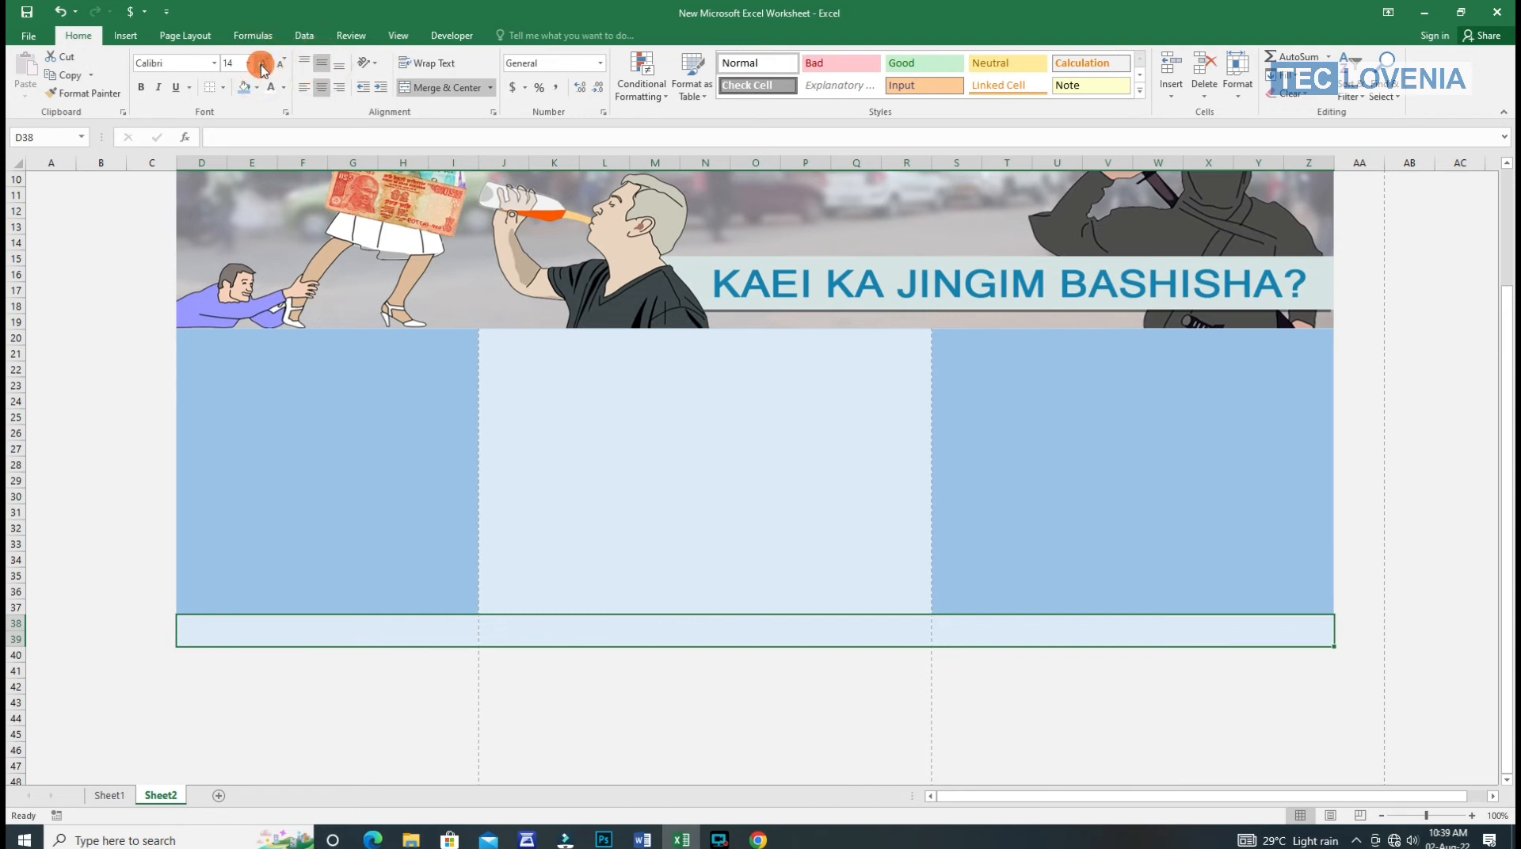
{"action": "left_click", "coordinate": [262, 63]}
{"action": "left_click", "coordinate": [262, 64]}
{"action": "left_click", "coordinate": [283, 90]}
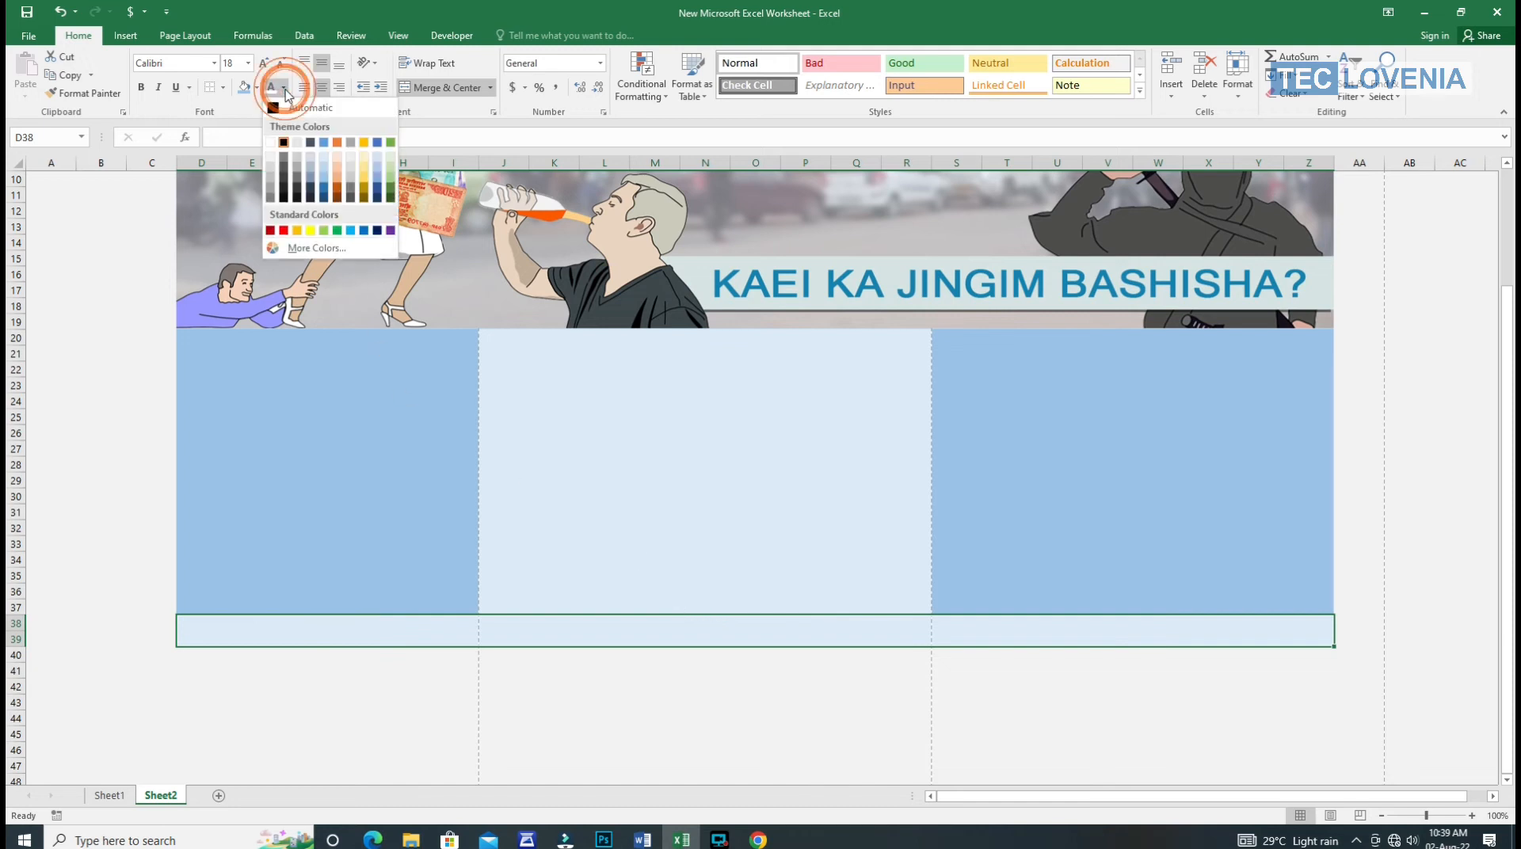
{"action": "left_click", "coordinate": [321, 193]}
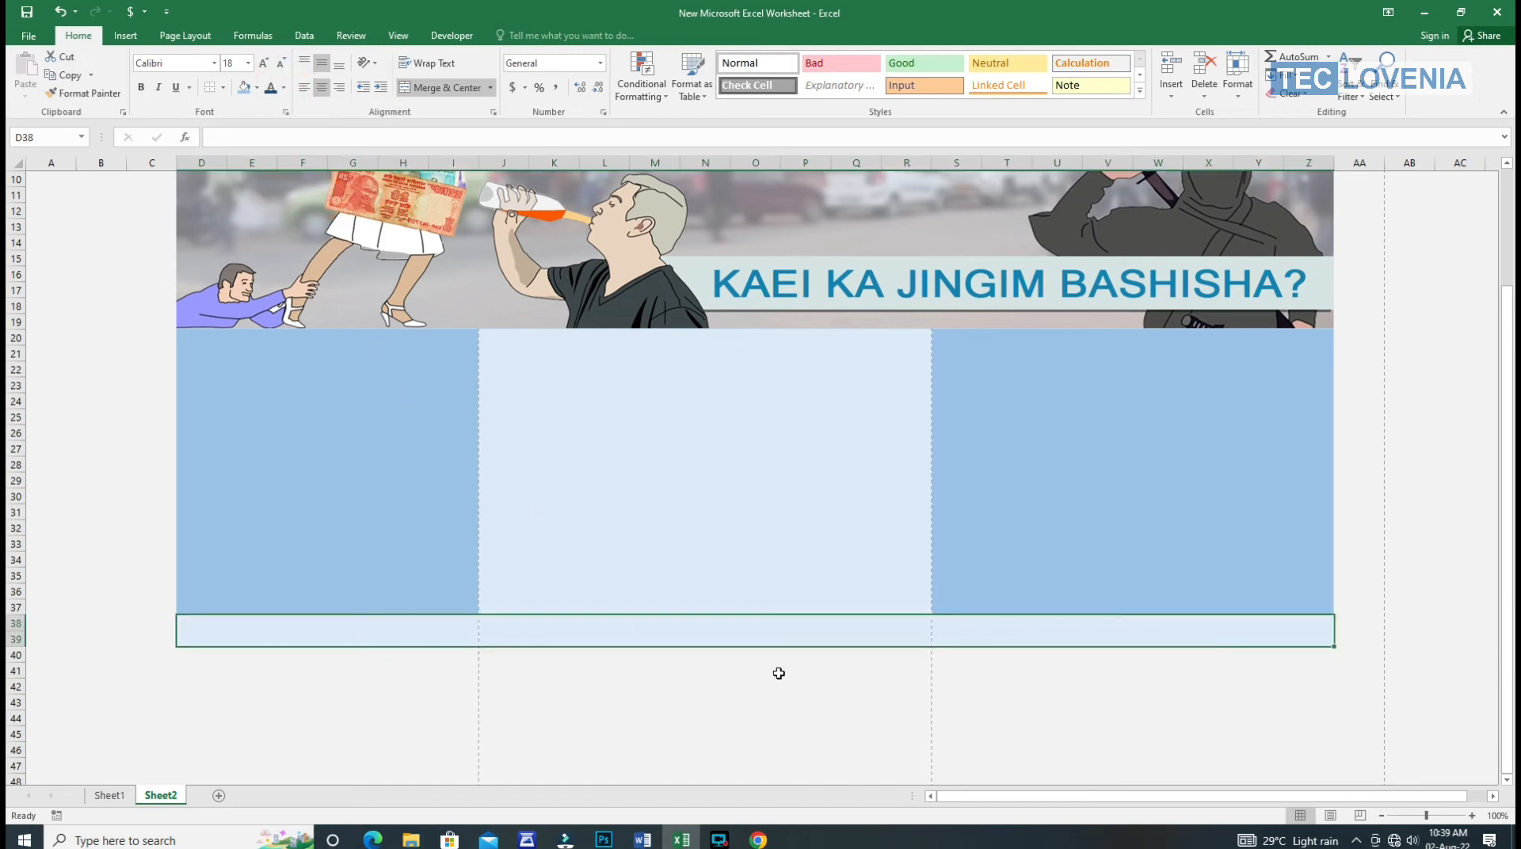
Enter the text "Copyright 2022: TECLOVENIA" in the merged footer row.
{"action": "type", "text": "cOPY"}
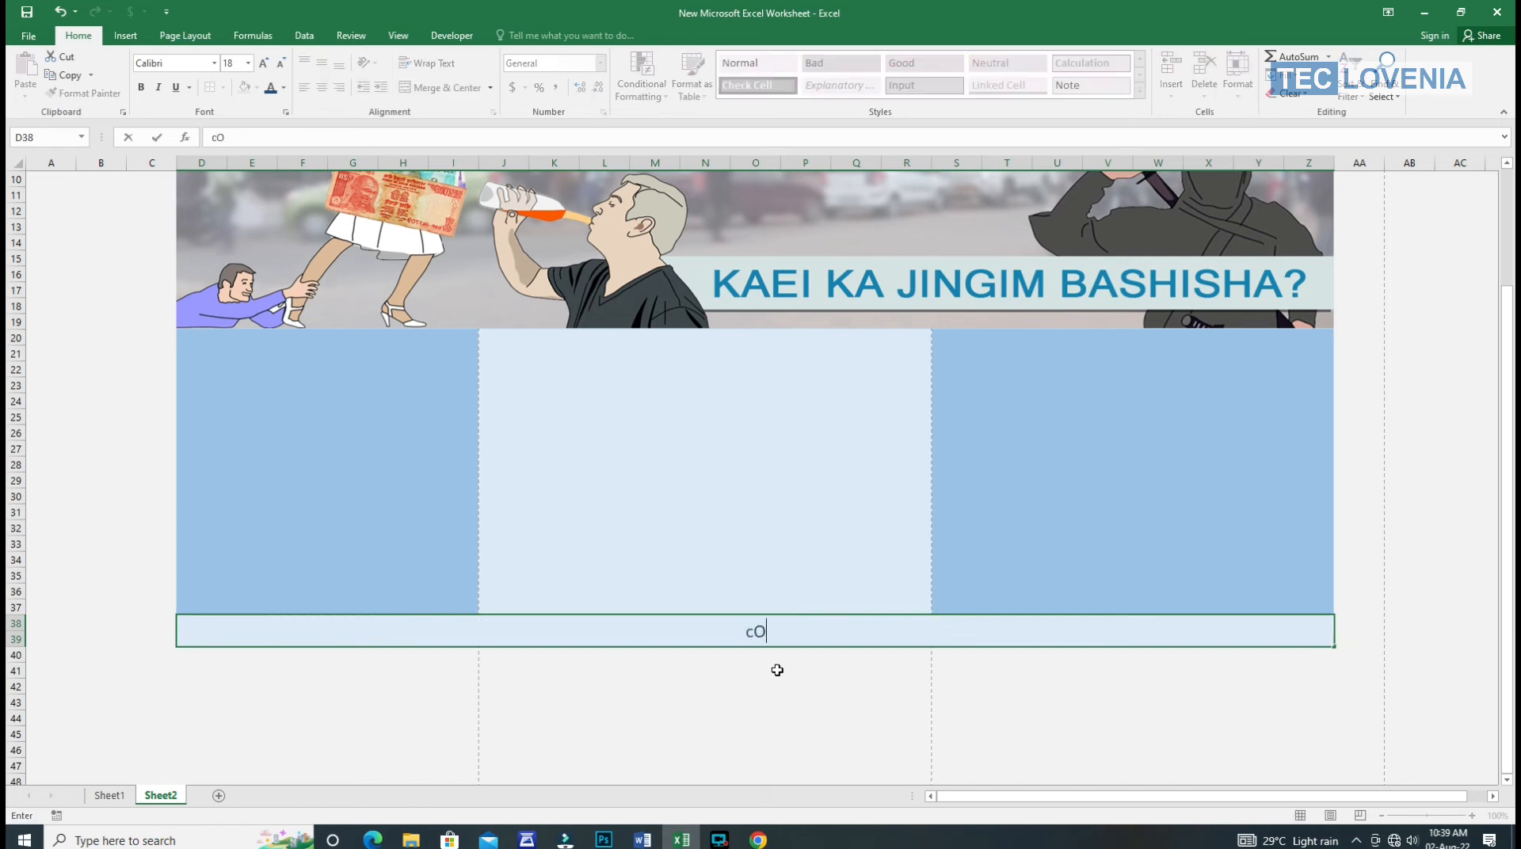
{"action": "key", "text": "BackSpace"}
{"action": "key", "text": "BackSpace"}
{"action": "key", "text": "BackSpace"}
{"action": "key", "text": "BackSpace"}
{"action": "type", "text": "Copyright 2022:"}
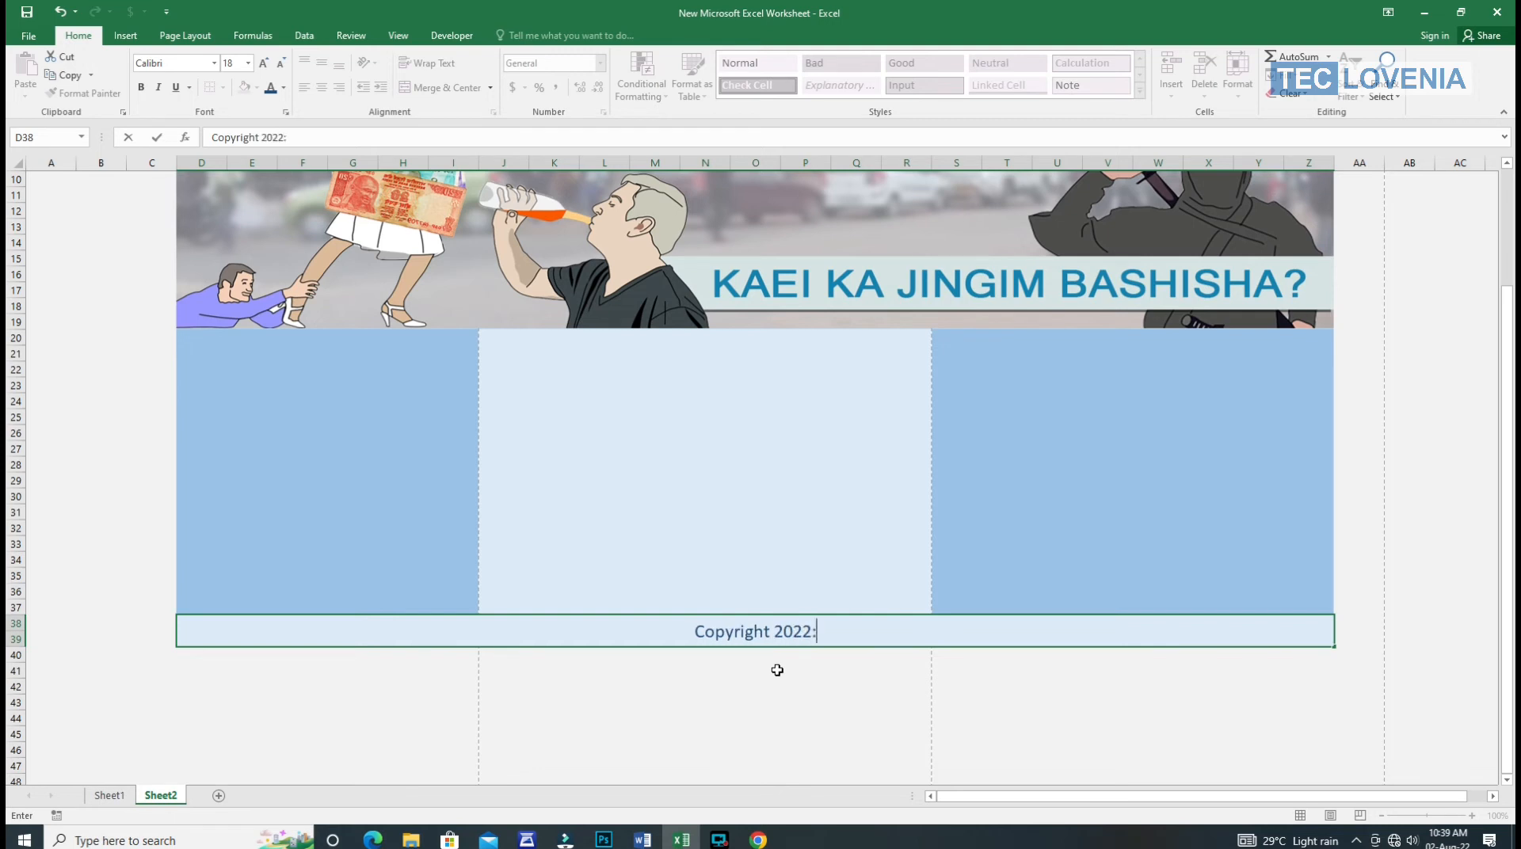
{"action": "type", "text": " T"}
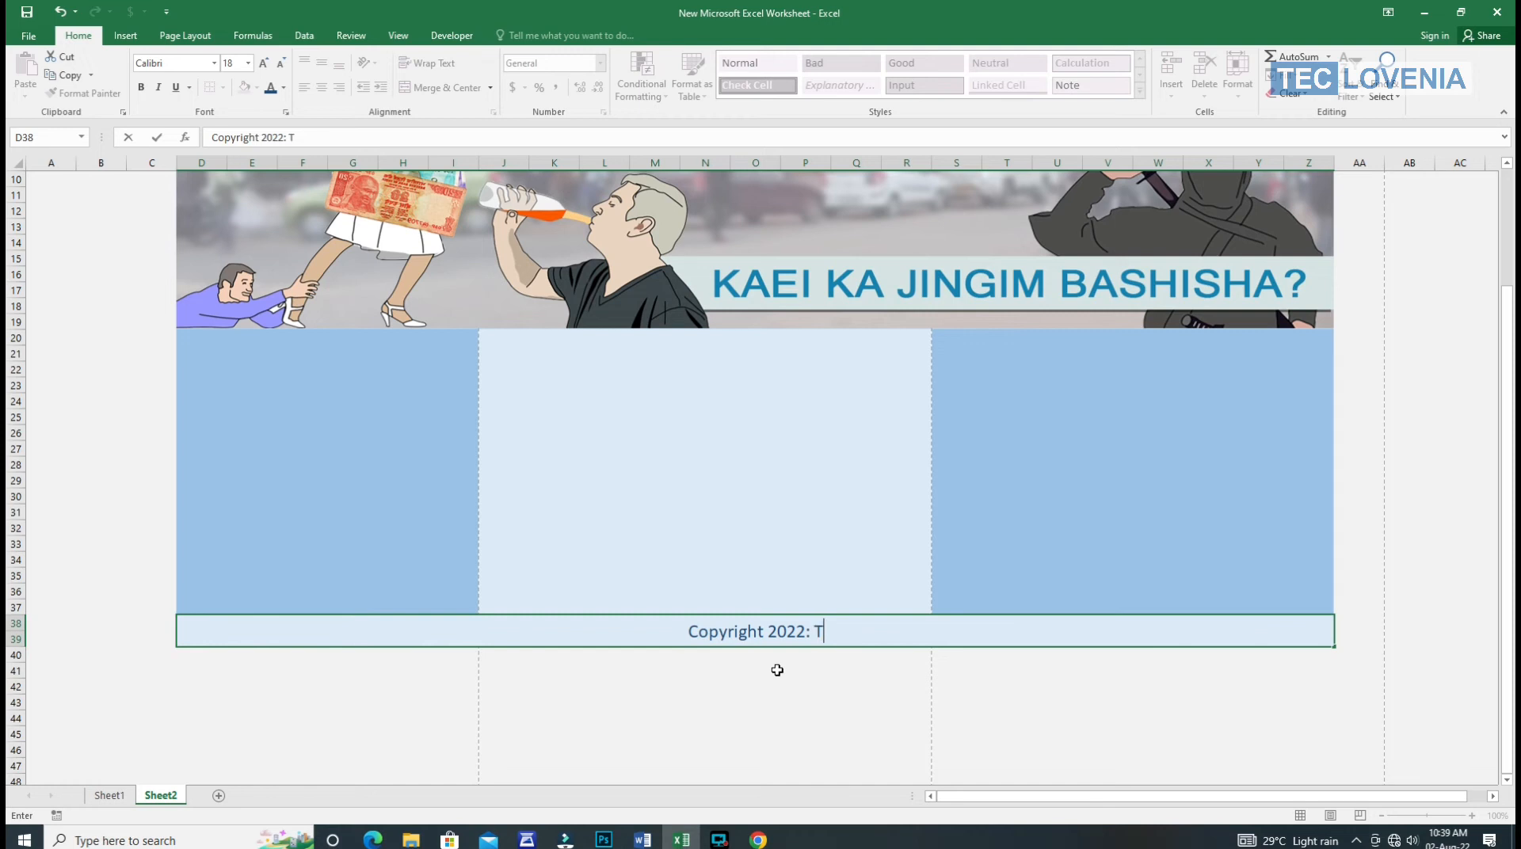
{"action": "type", "text": "ECLOVENIA"}
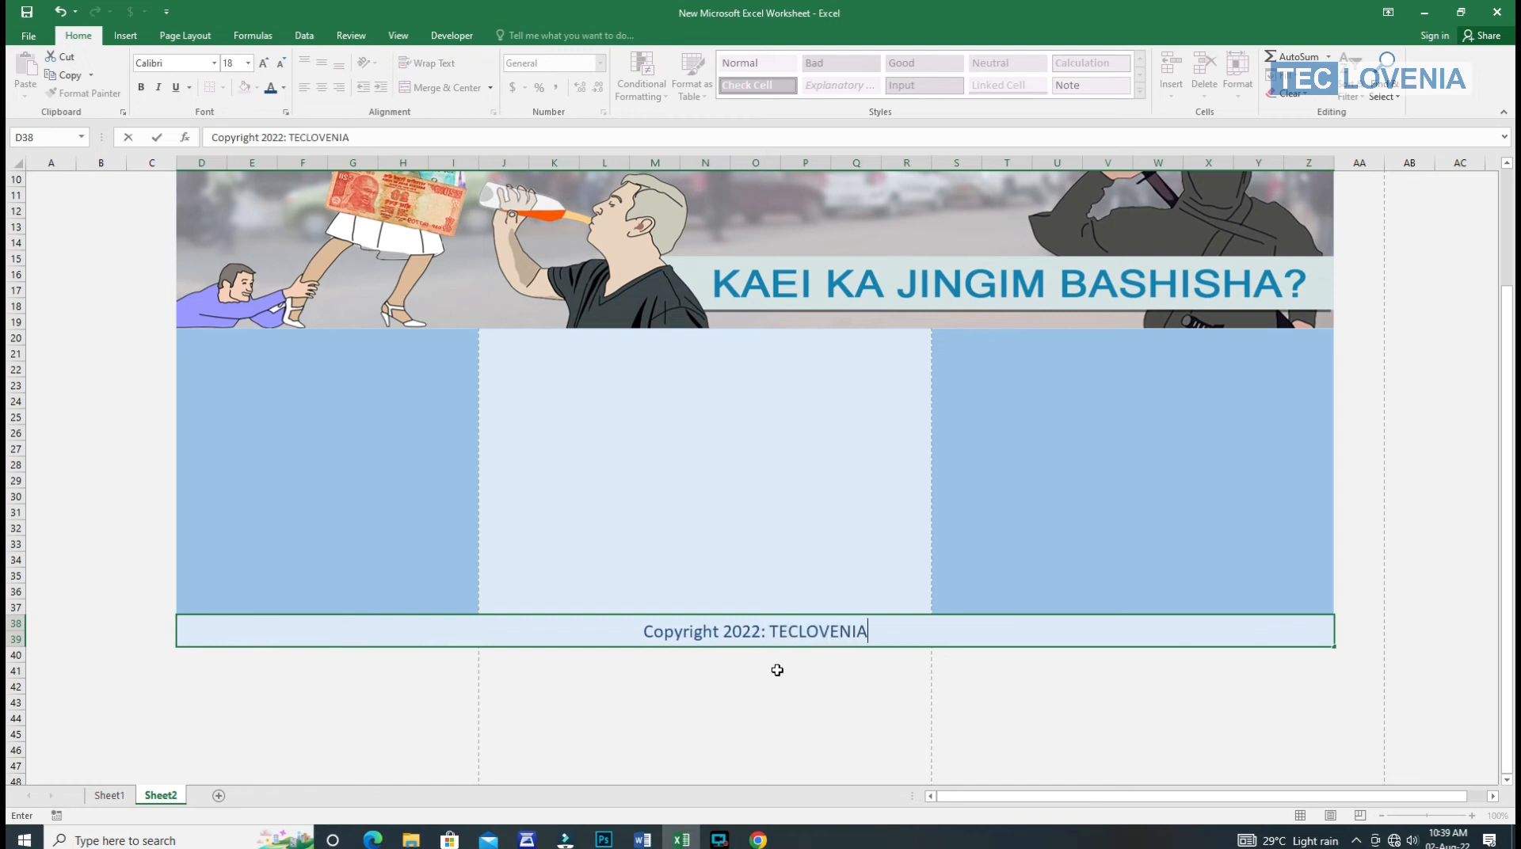
{"action": "key", "text": "Return"}
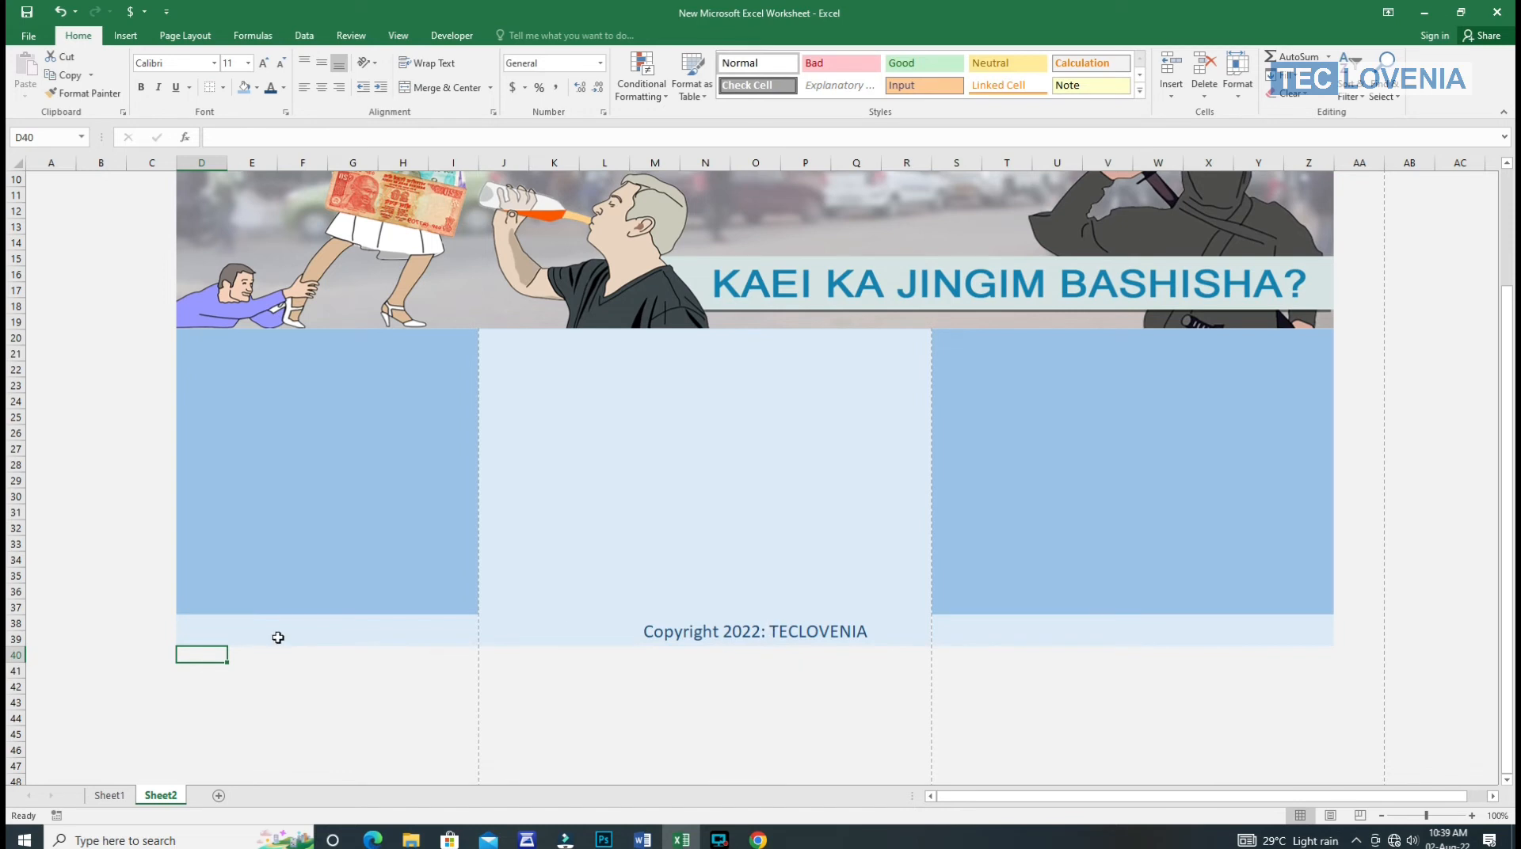
Fill the footer row with Blue, Accent 1, Darker 50% and set its text color to White, Background 1.
{"action": "left_click", "coordinate": [187, 621]}
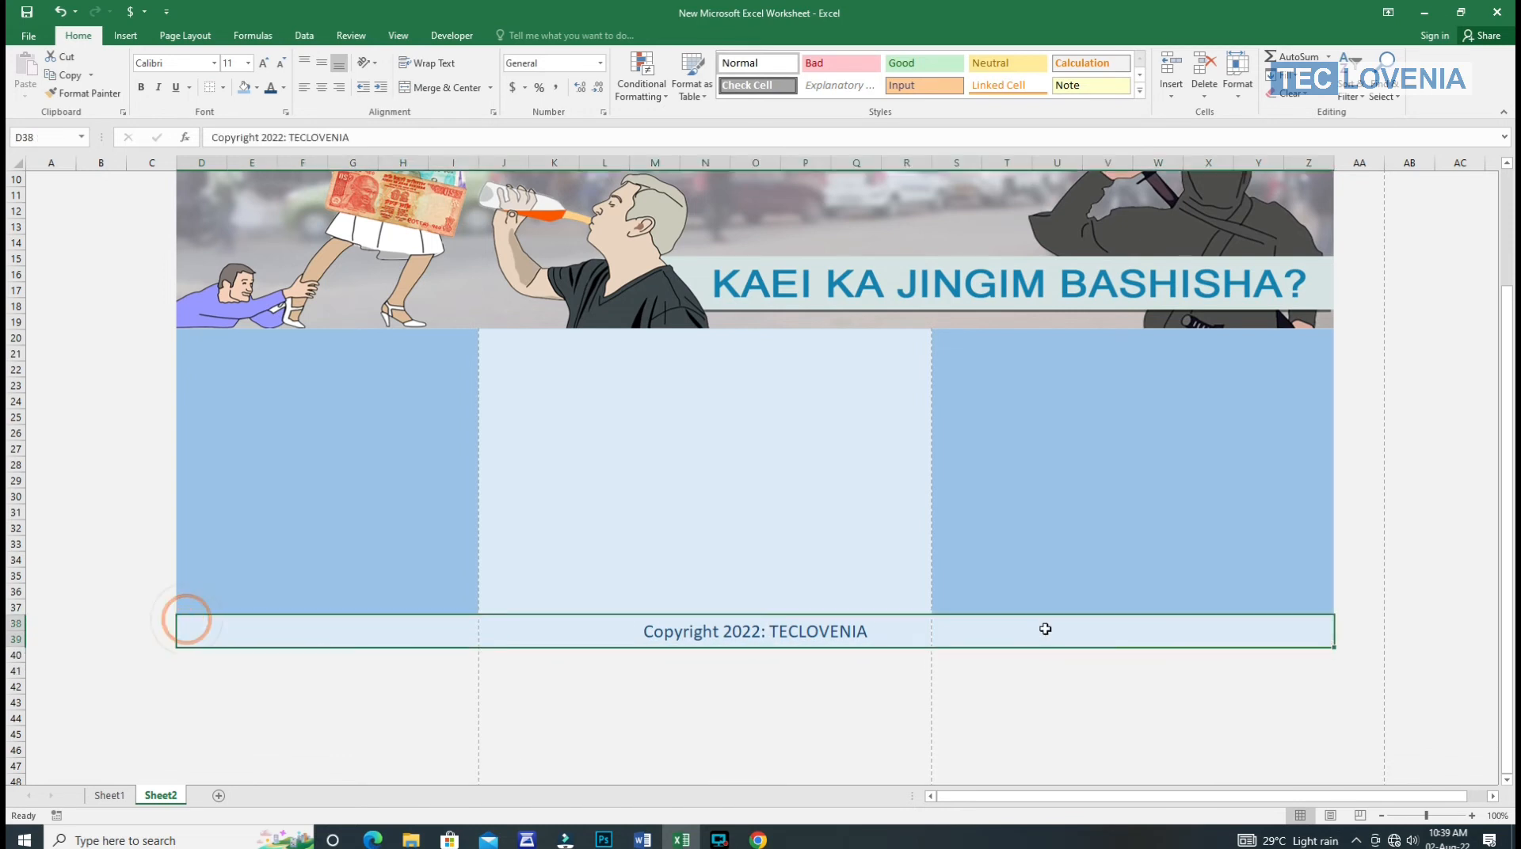
{"action": "left_click", "coordinate": [255, 87]}
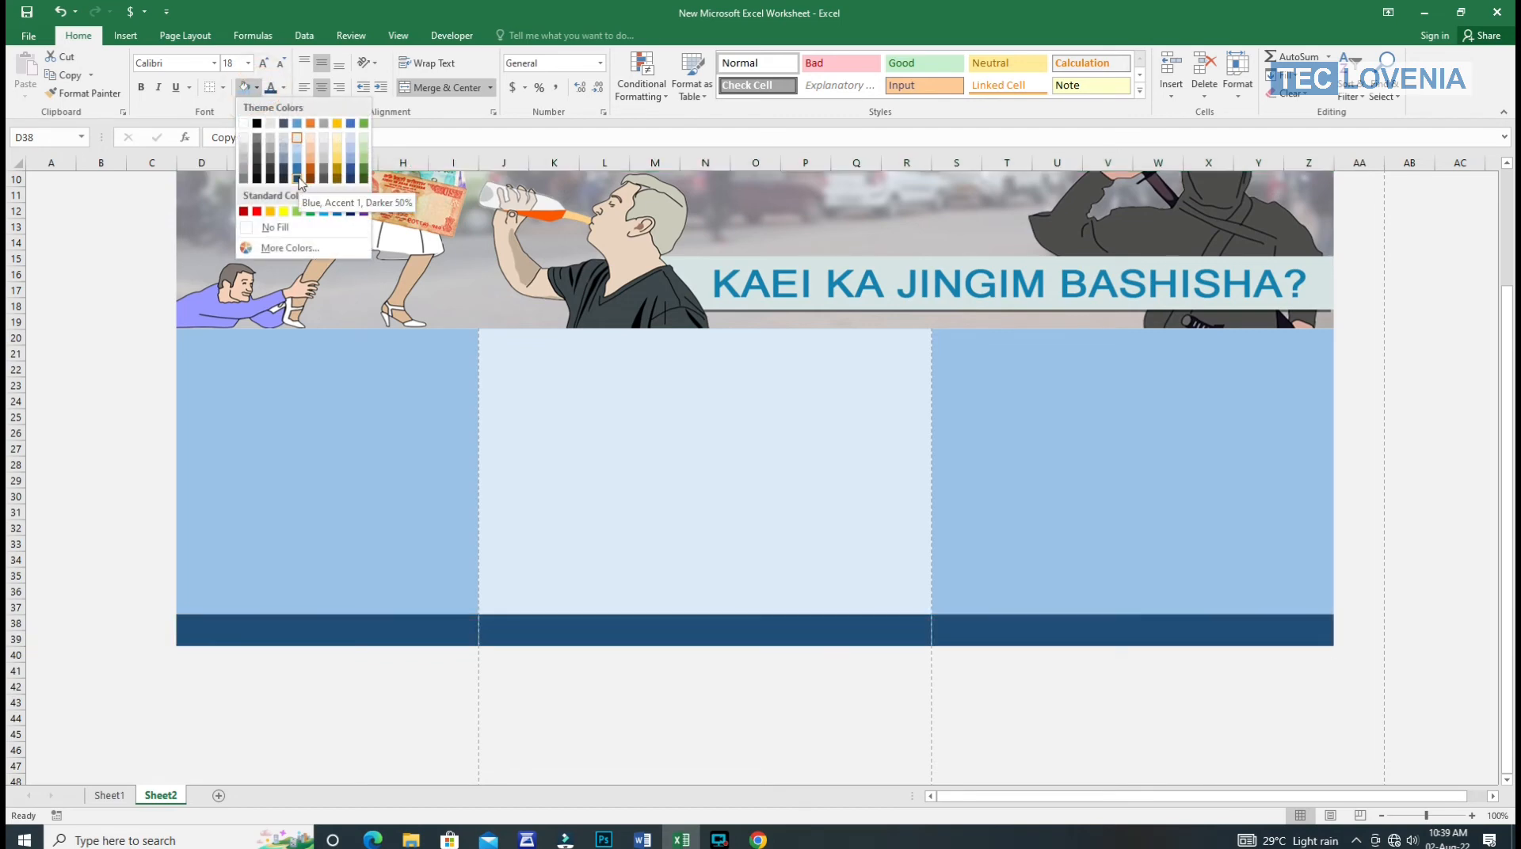
{"action": "left_click", "coordinate": [298, 180]}
{"action": "left_click", "coordinate": [283, 87]}
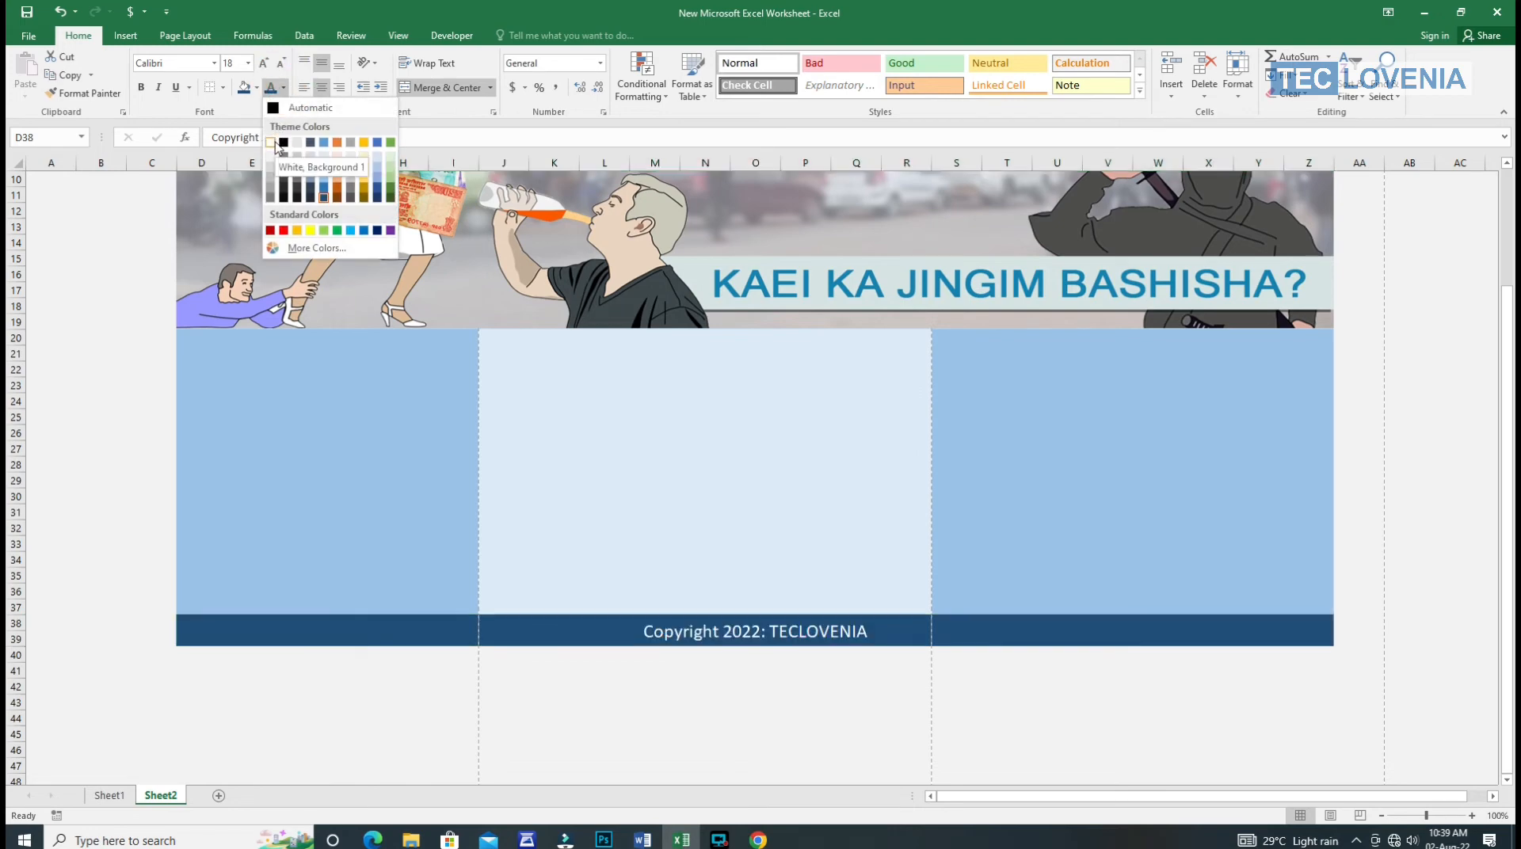
{"action": "left_click", "coordinate": [273, 174]}
{"action": "left_click", "coordinate": [1006, 702]}
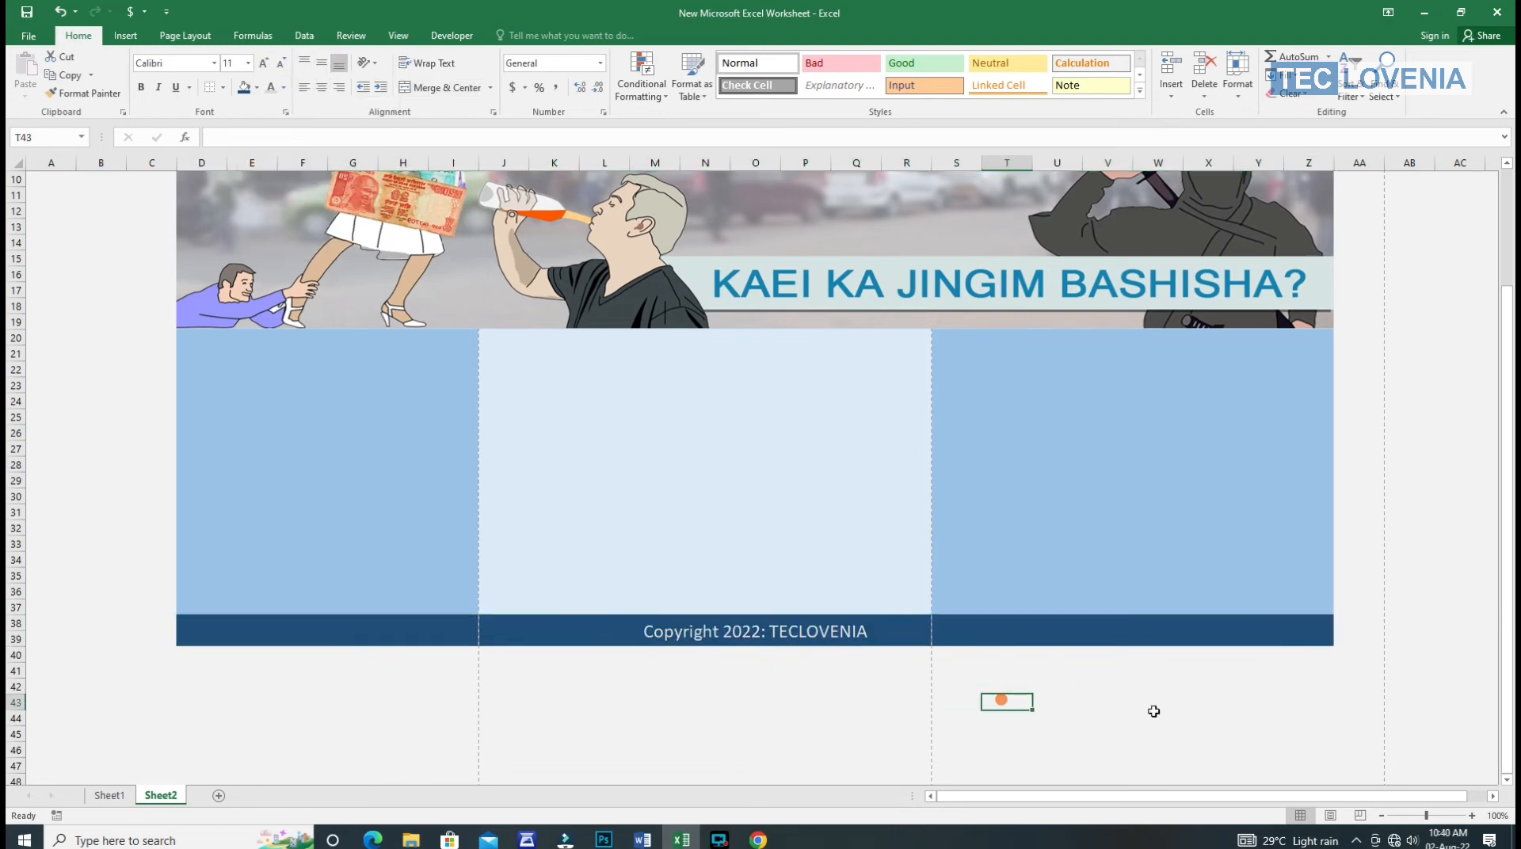
{"action": "scroll", "coordinate": [991, 713], "scroll_direction": "up", "scroll_amount": 3}
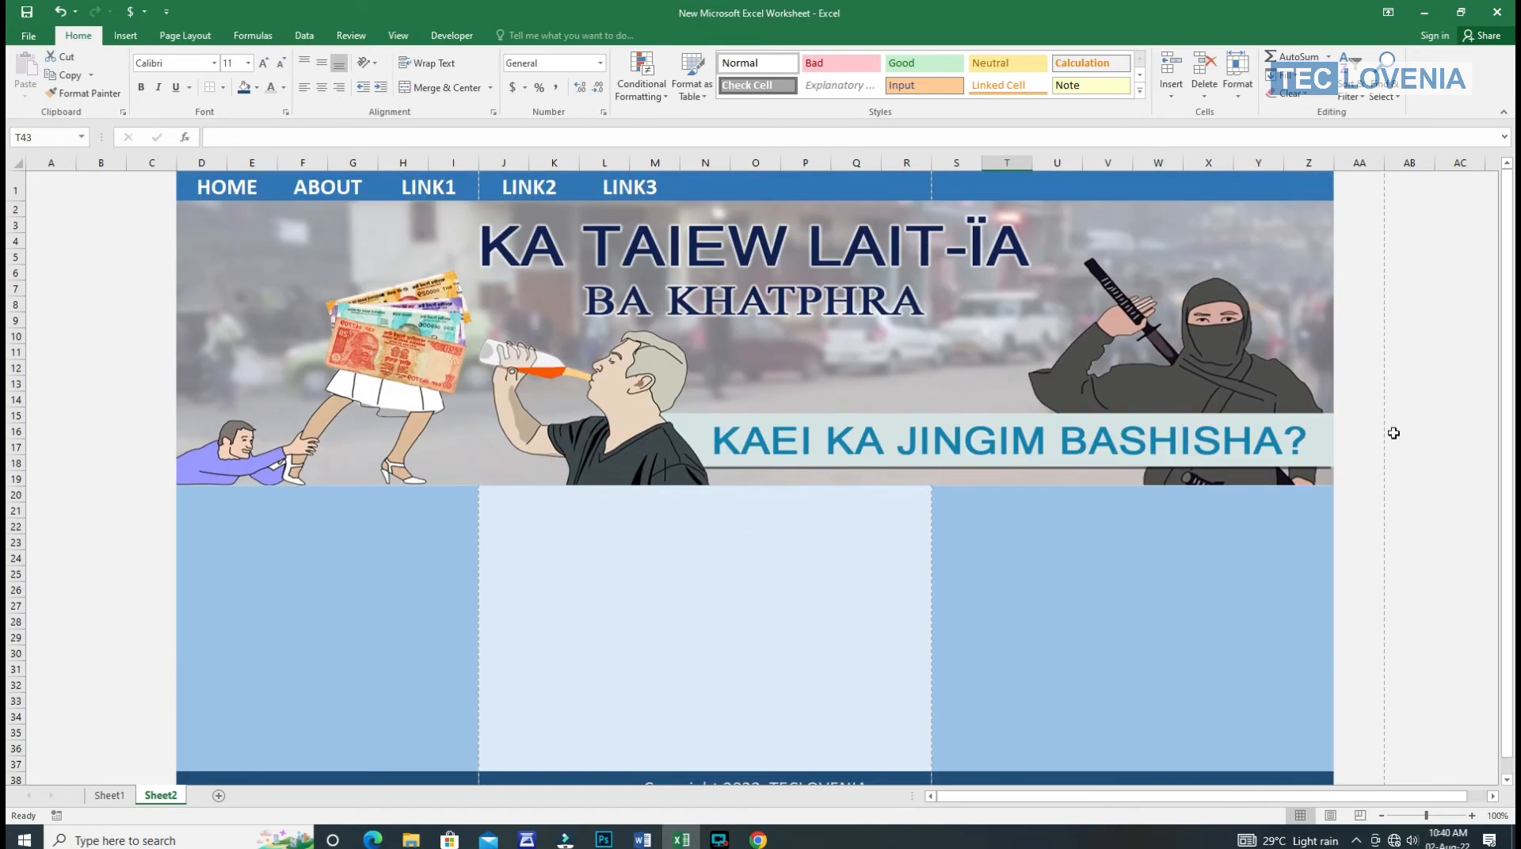
{"action": "scroll", "coordinate": [613, 541], "scroll_direction": "down", "scroll_amount": 1}
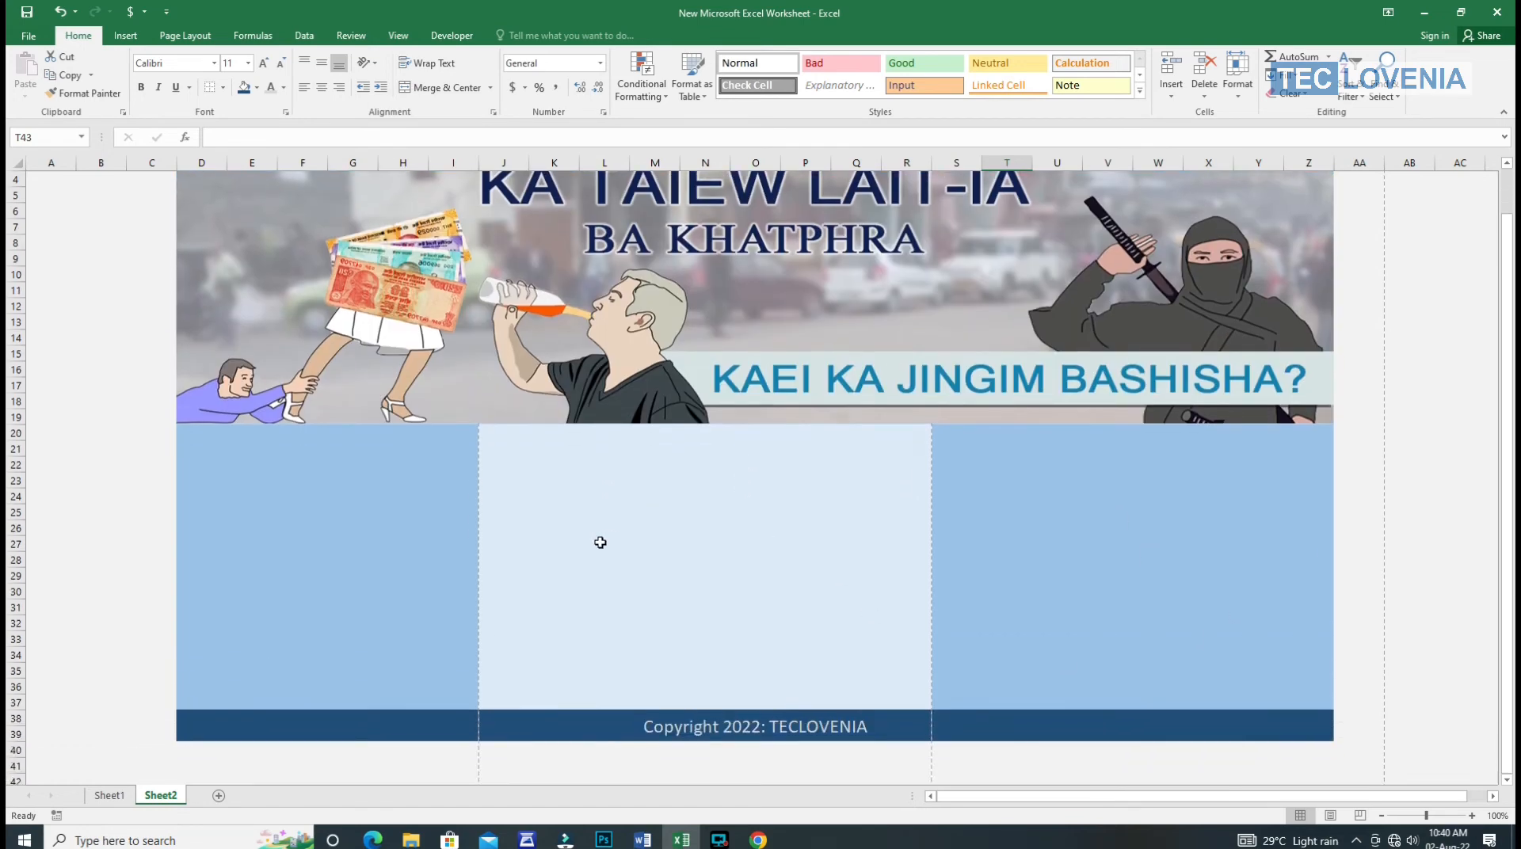
{"action": "scroll", "coordinate": [601, 542], "scroll_direction": "up", "scroll_amount": 1}
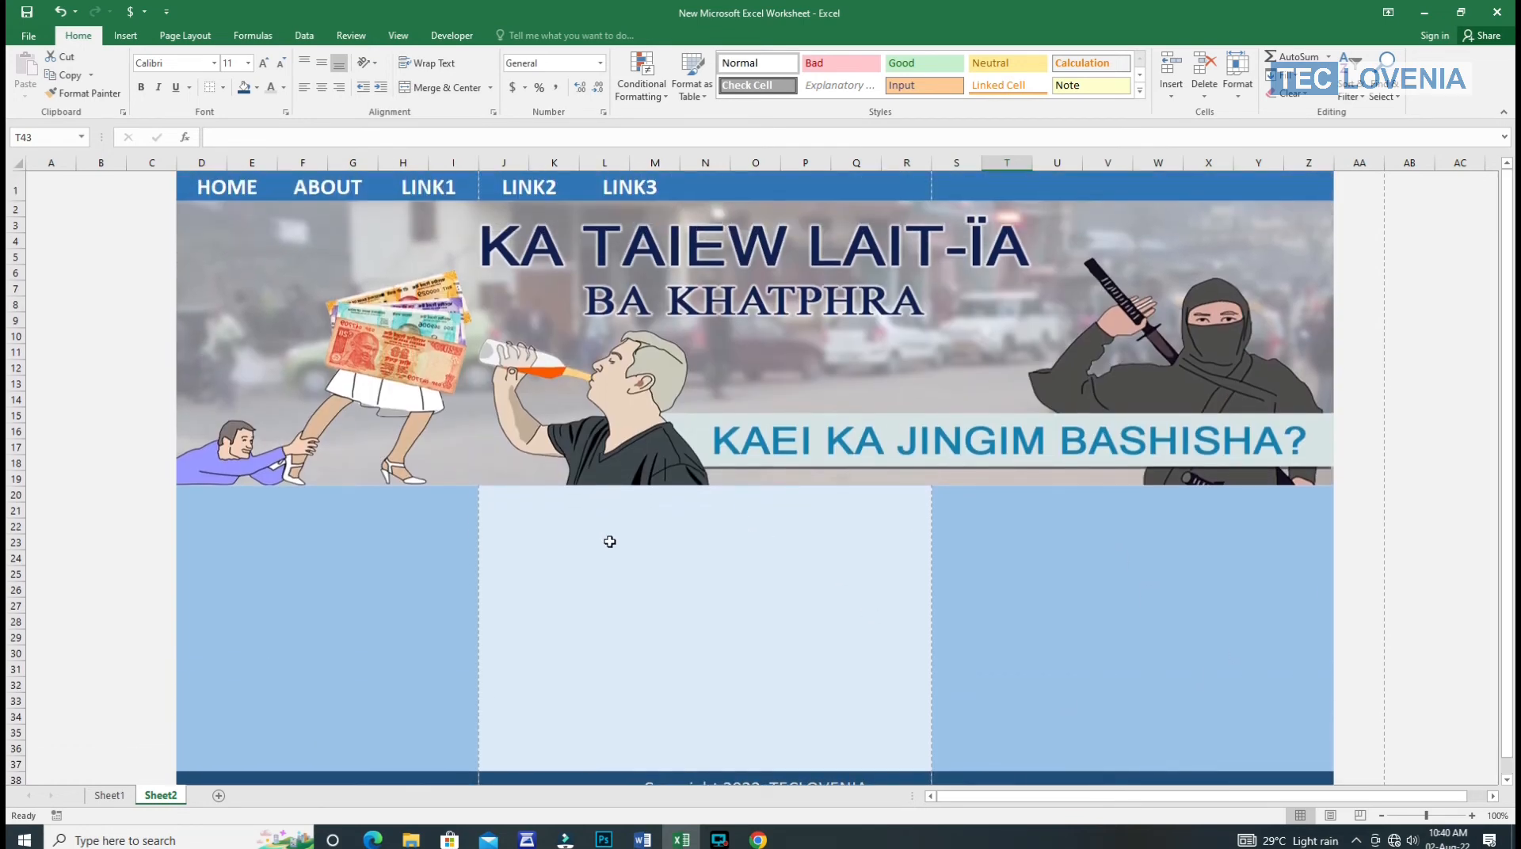
{"action": "scroll", "coordinate": [661, 502], "scroll_direction": "down", "scroll_amount": 1}
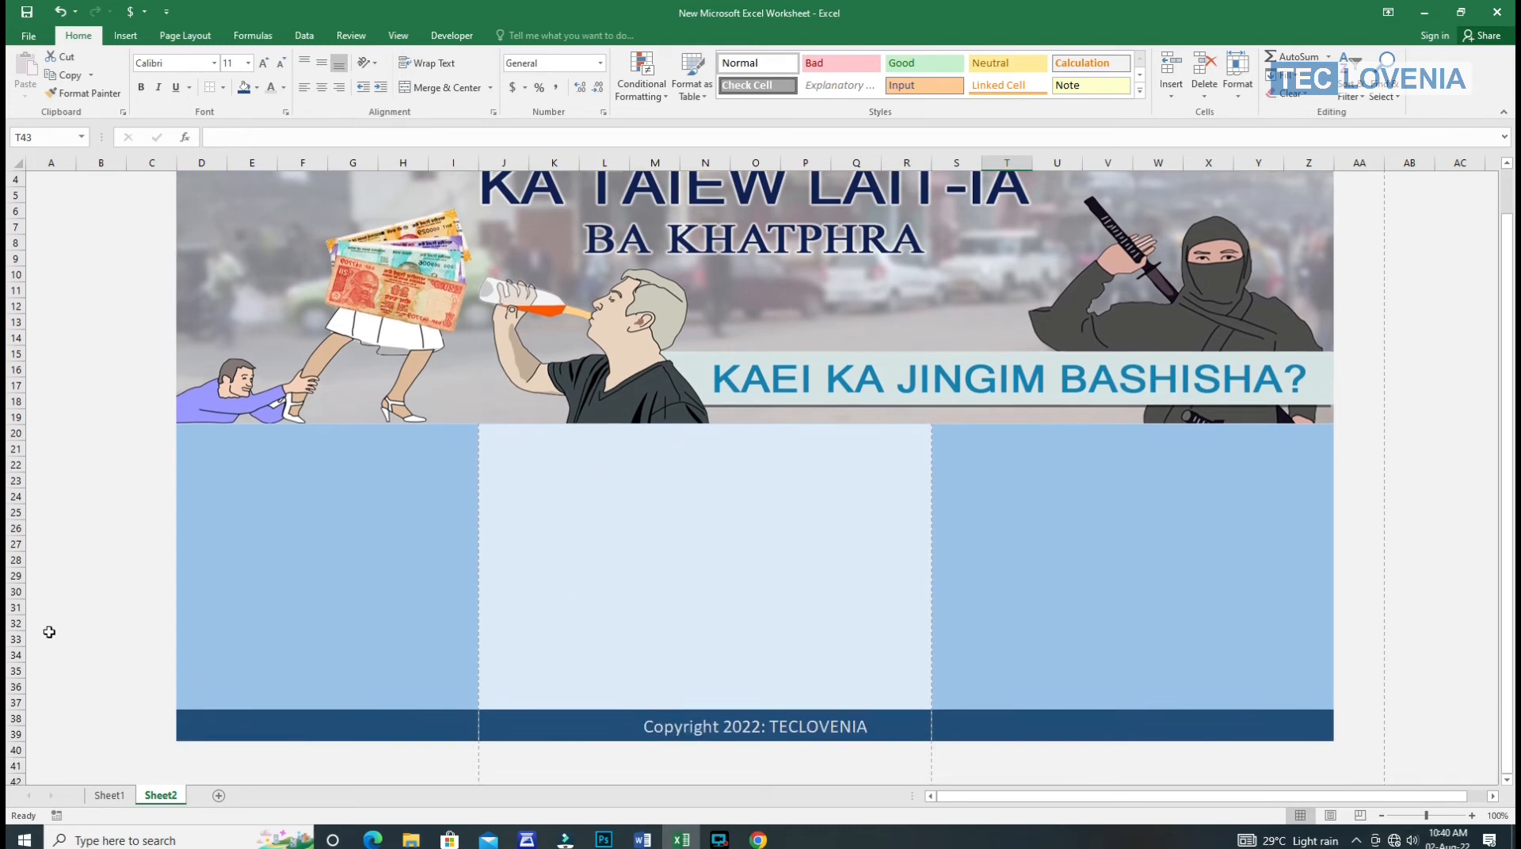
Select cells D20:I22 at the top of the blue side column, directly below the banner.
{"action": "scroll", "coordinate": [440, 622], "scroll_direction": "up", "scroll_amount": 1}
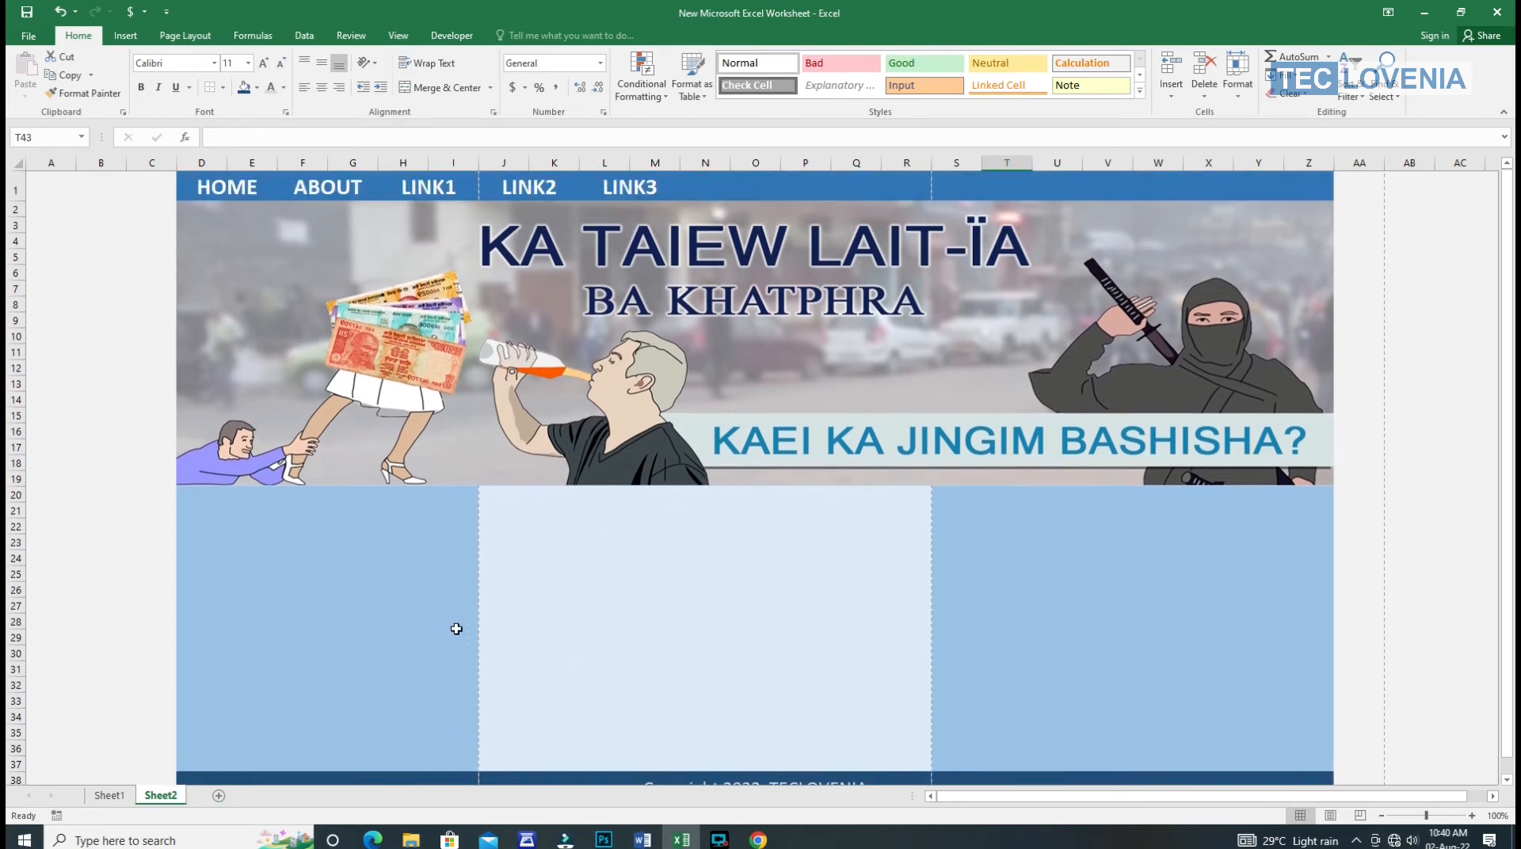
{"action": "left_click", "coordinate": [198, 500]}
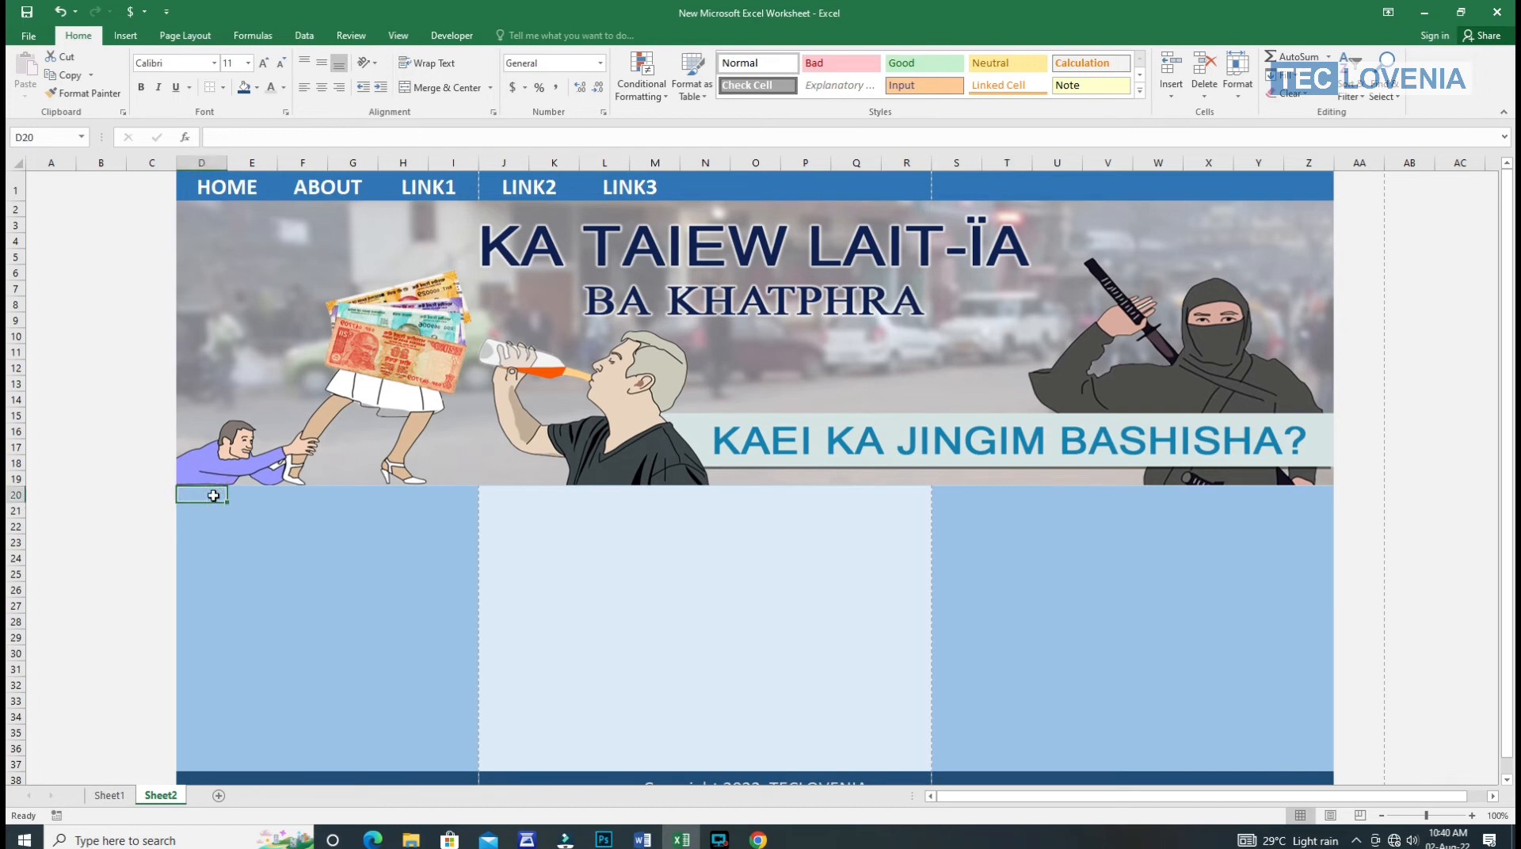
{"action": "left_click_drag", "start_coordinate": [213, 496], "coordinate": [455, 522]}
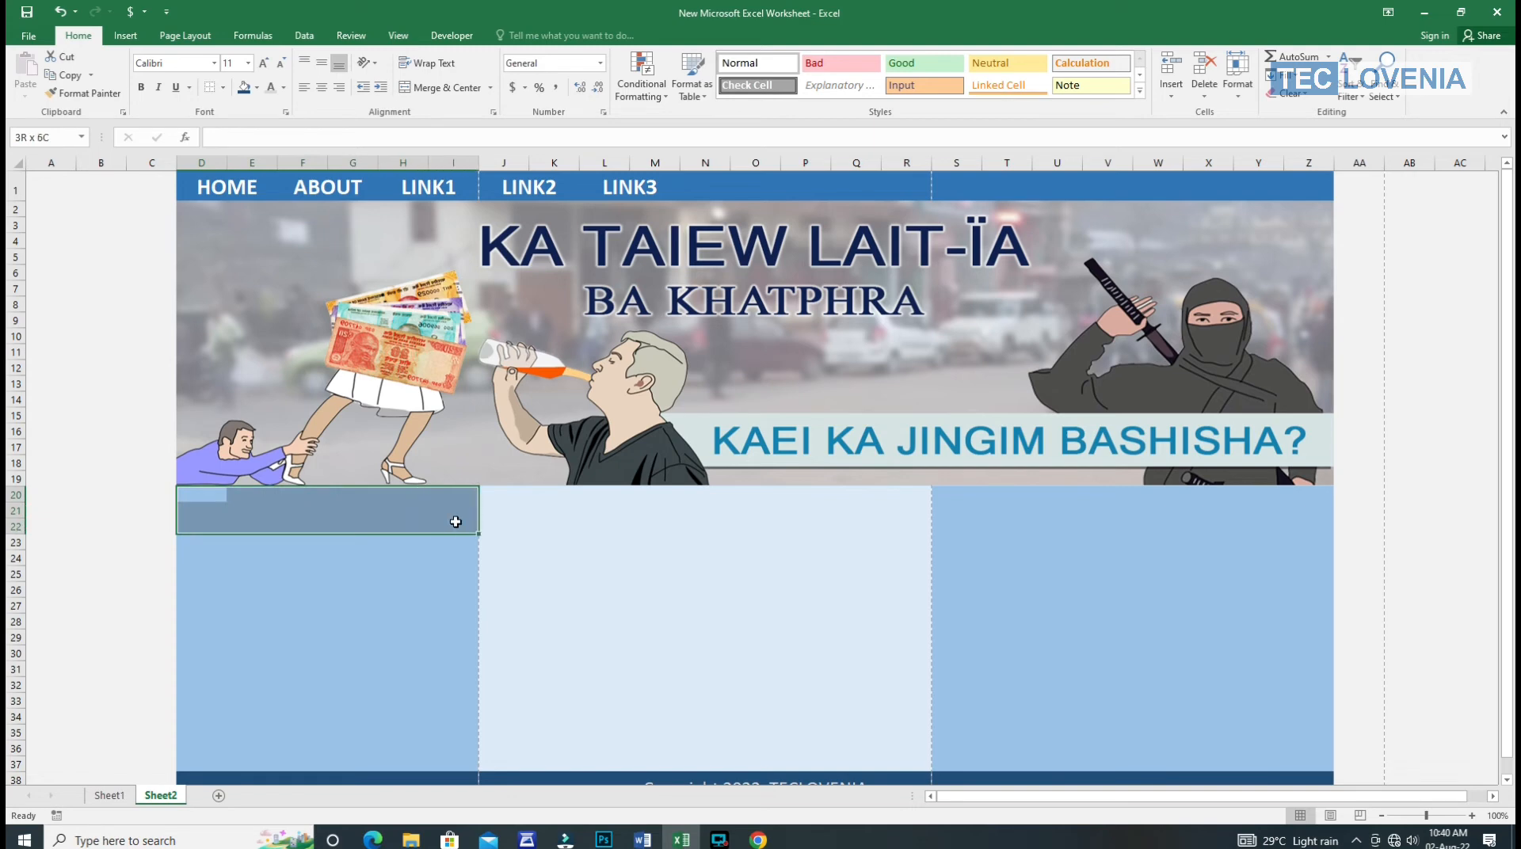